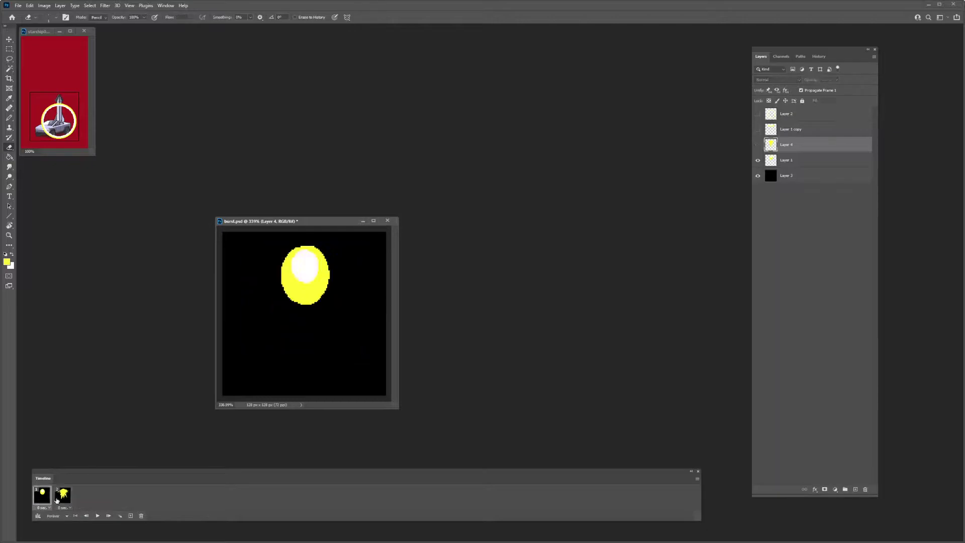
Step: Extend the yellow burst in the second animation frame into long pointed spikes with the Pencil
key("b")
left_click(319, 300, "shift")
left_click(285, 358, "shift")
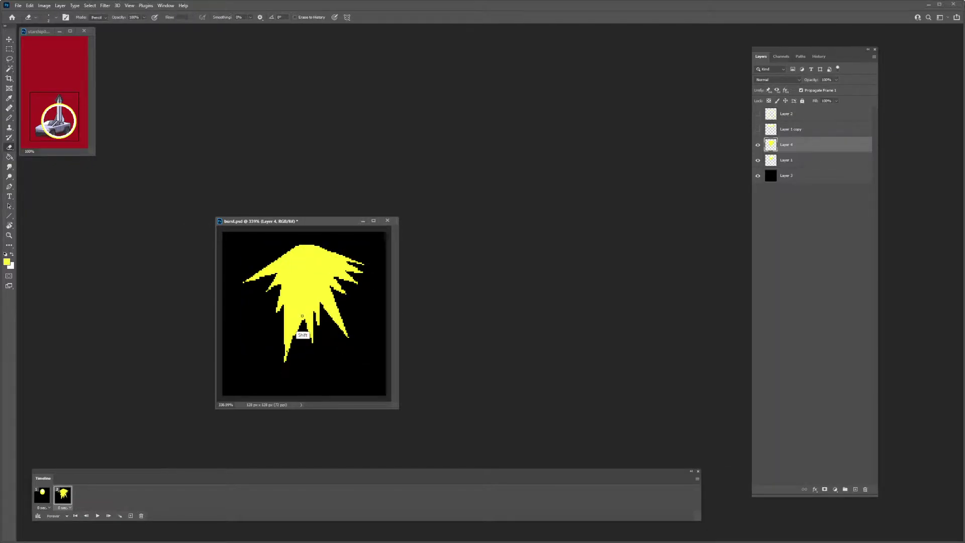
left_click(366, 309, "shift")
Step: Outline jagged inner shapes in white inside the yellow burst and fill them as its bright core
key("e")
key("b")
left_click(323, 261, "shift")
key("g")
left_click(305, 267)
left_click(294, 298)
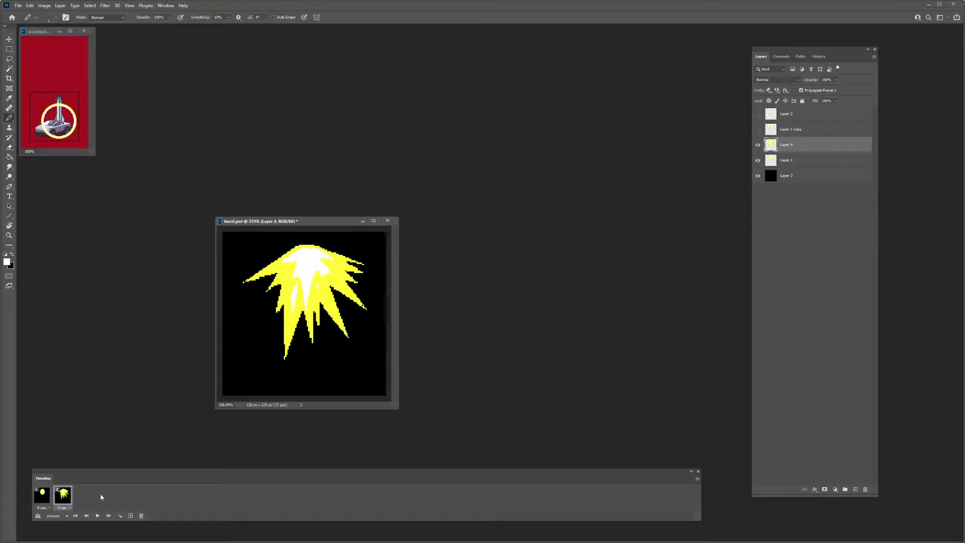
Step: Add a third animation frame with a new layer and draw a long tapering yellow flame with a white core outline
left_click(131, 515)
key("ctrl+alt+shift+n")
left_click(291, 341, "shift")
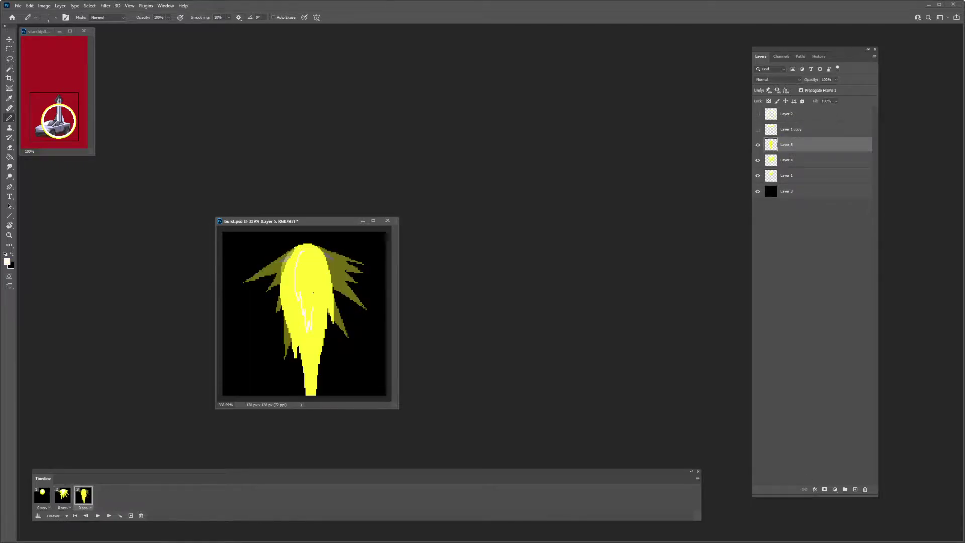
Step: Add another frame and thin its flame by painting yellow over the white core's edge and erasing the outer sides
left_click(130, 516)
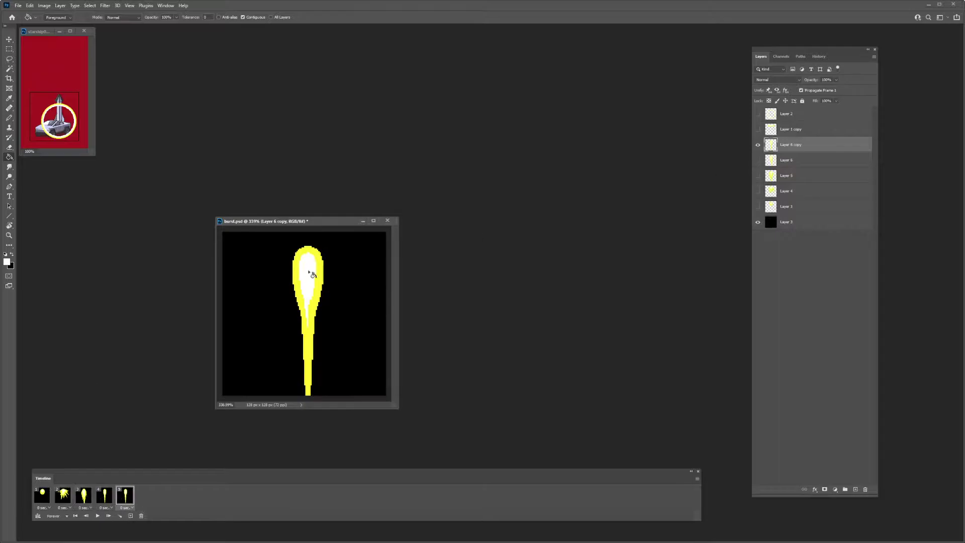
key("b")
left_click(296, 274, "alt")
left_click_drag(301, 261, 307, 325)
key("e")
left_click_drag(294, 261, 301, 332)
left_click_drag(317, 312, 324, 266)
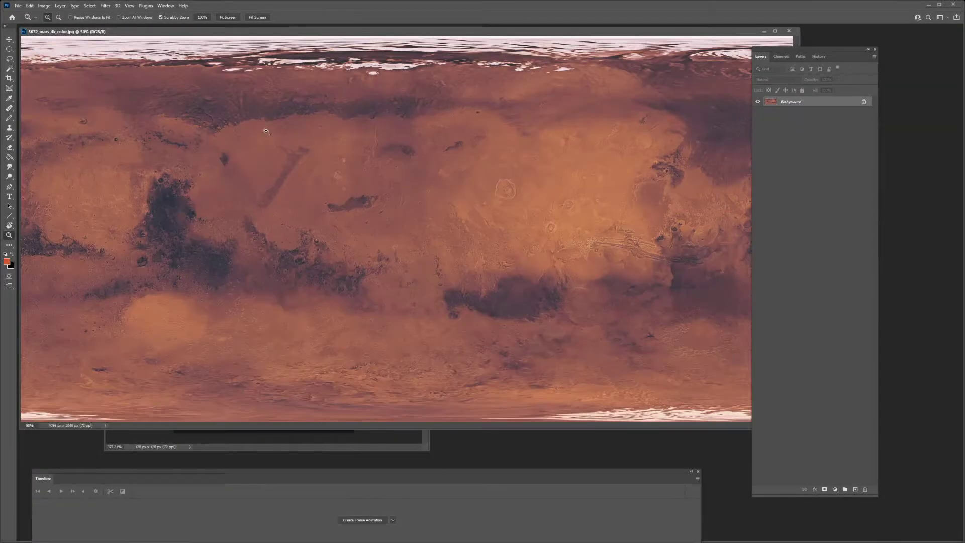
Step: Resize the Mars surface map to a height of 128 pixels
left_click_drag(65, 28, 319, 72)
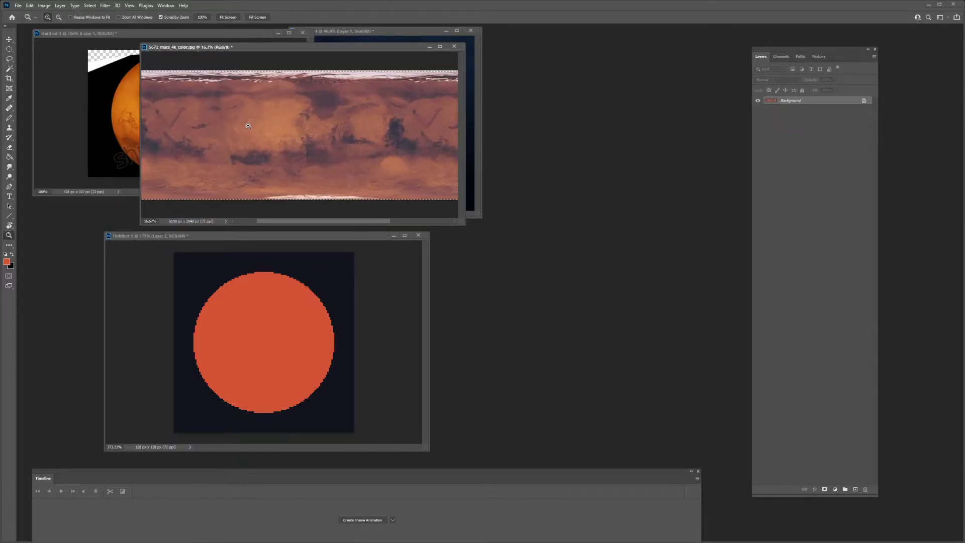
key("ctrl+alt+i")
type("128")
key("Return")
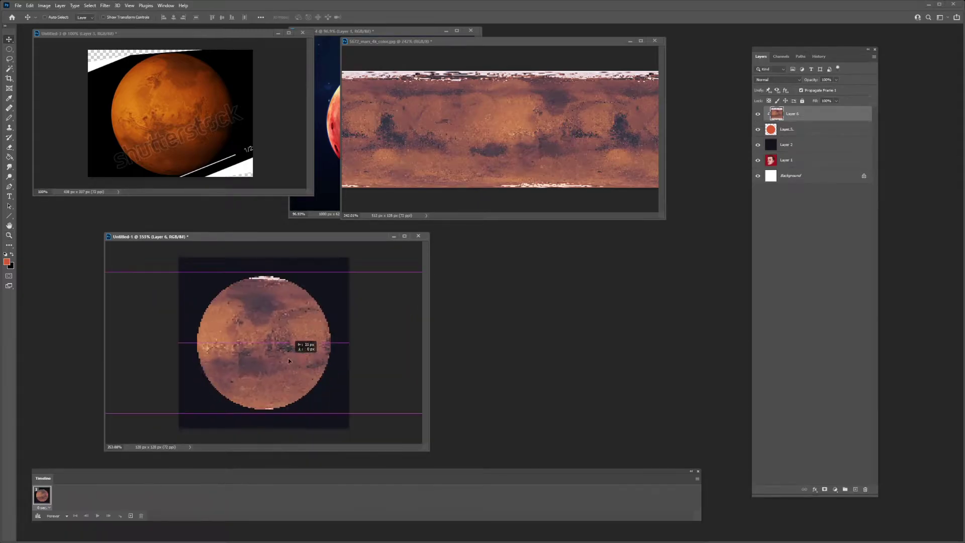
Step: Slide the clipped Mars texture sideways within the planet circle to show another part of the surface
left_click_drag(289, 360, 251, 347)
key("m")
key("z")
key("v")
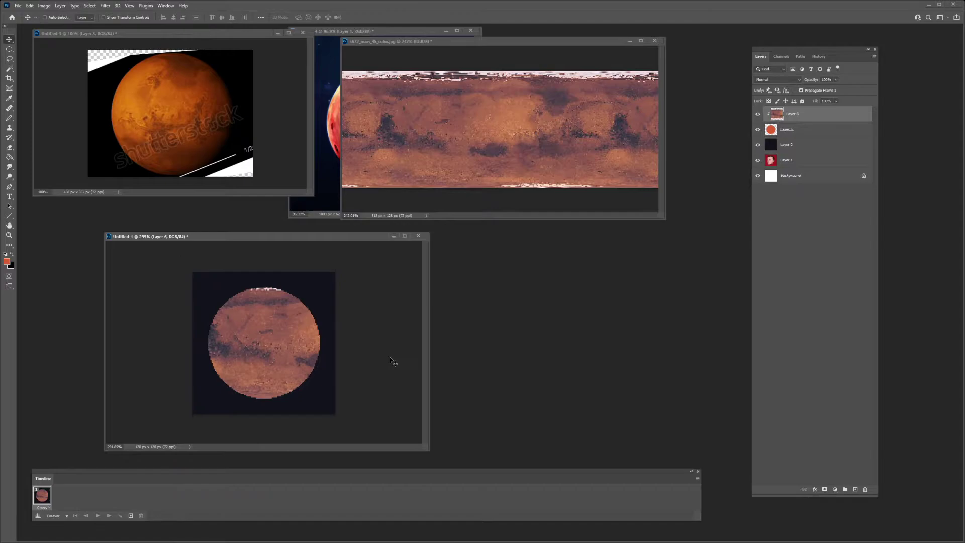
Step: Compare the planet circle with and without its Mars texture layer
key("z")
left_click(501, 130)
left_click(502, 130)
left_click(328, 375)
left_click(758, 115)
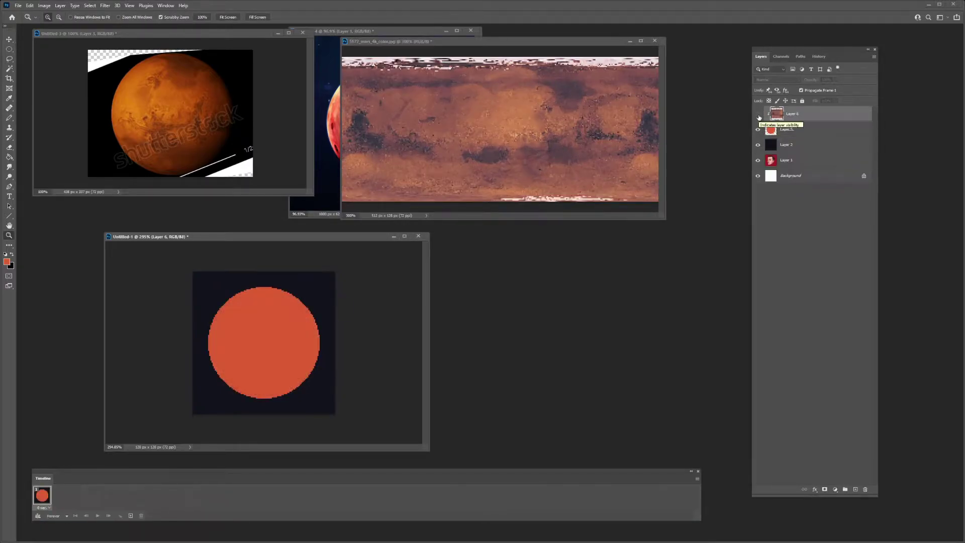
left_click(758, 114)
left_click(773, 80)
left_click(767, 70)
Step: Move the Mars map window aside and undo its earlier resizing to restore the full-size image
left_click_drag(488, 42, 282, 294)
left_click_drag(460, 372, 536, 372)
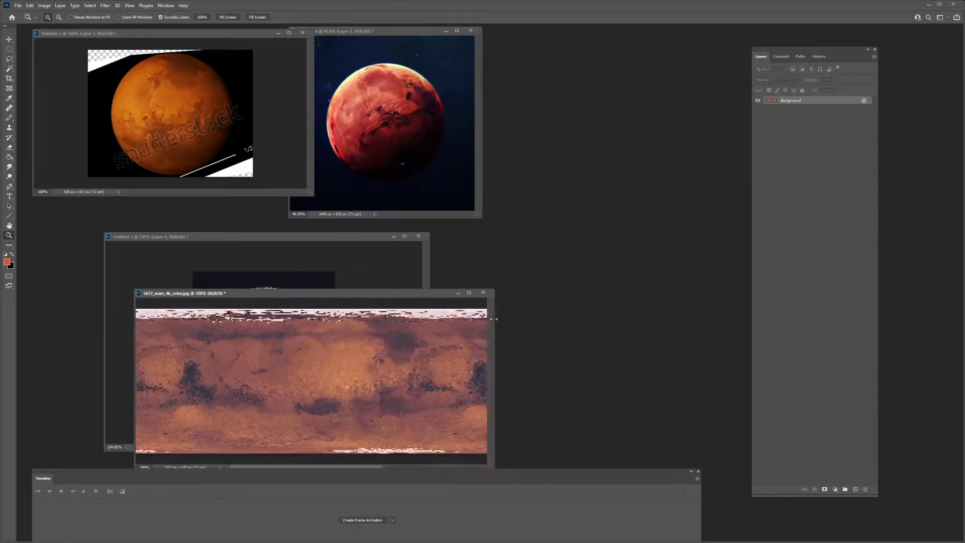
left_click_drag(537, 294, 708, 294)
key("ctrl+z")
key("ctrl+z")
key("ctrl+z")
key("ctrl+z")
Step: Duplicate the full-size Mars map as a separate image named 5672_mars_4k_color copy
left_click_drag(603, 293, 566, 172)
left_click_drag(670, 351, 301, 337)
left_click(45, 6)
left_click(56, 116)
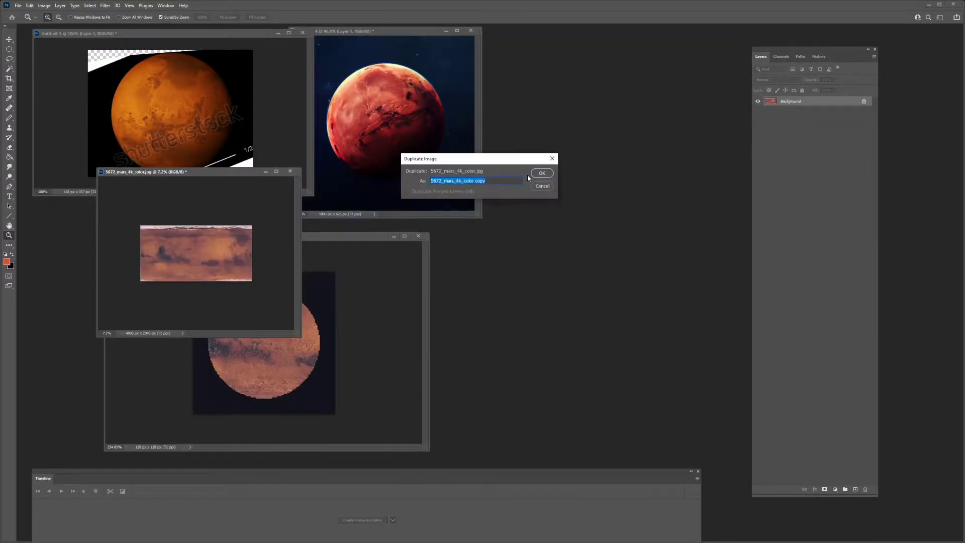
left_click(542, 173)
Step: Resize the duplicated Mars map to 256 x 128 pixels and arrange it beside the full-size reference
key("ctrl+alt+i")
type("128")
key("Return")
left_click_drag(75, 83, 379, 276)
scroll(196, 151, "up", 14)
key("ctrl+z")
key("ctrl+alt+i")
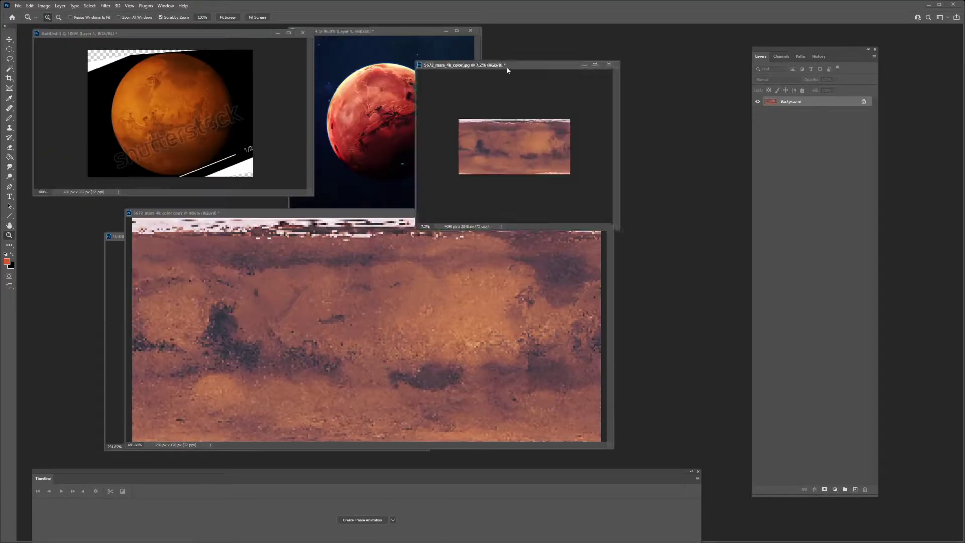
left_click_drag(416, 226, 324, 196)
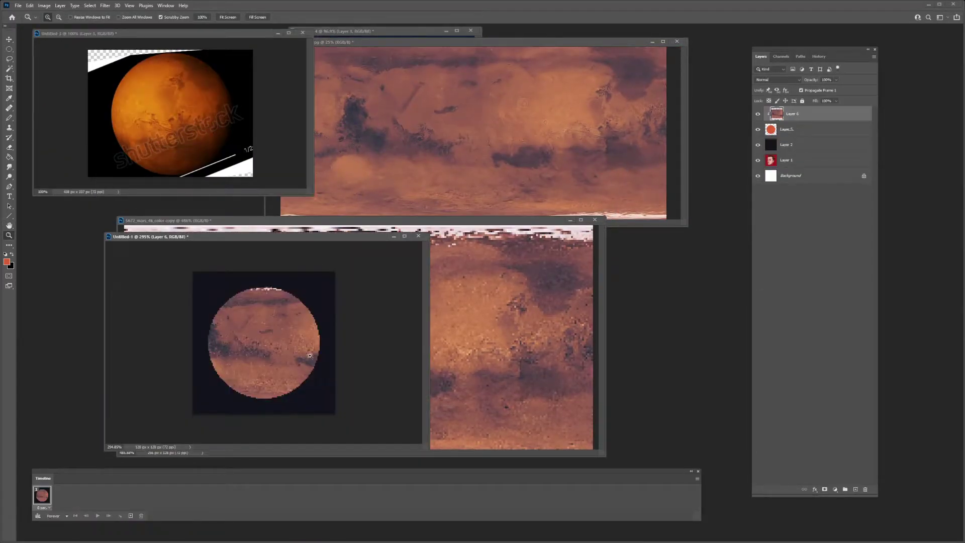
Step: Hide the solid red-orange layer that covers the duplicated Mars map
left_click_drag(206, 378, 323, 252)
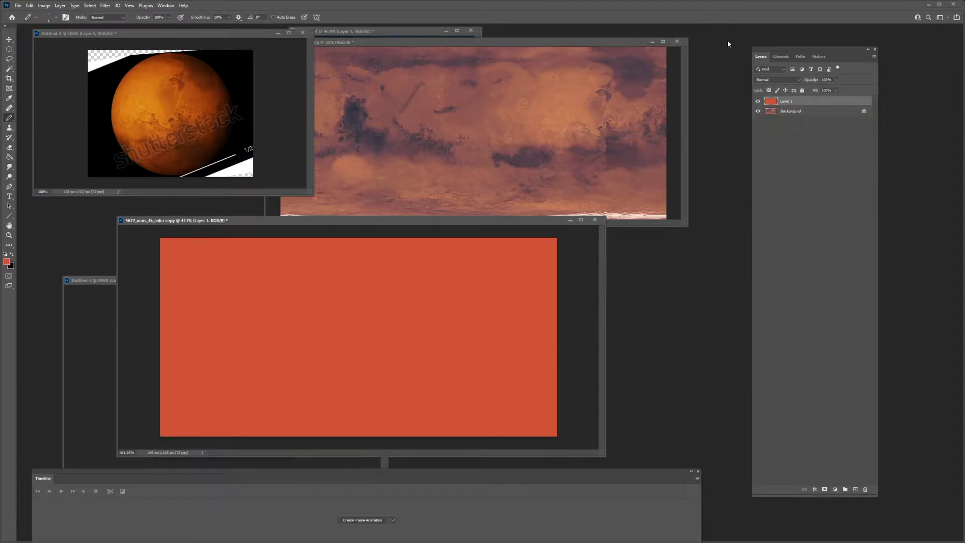
left_click(757, 101)
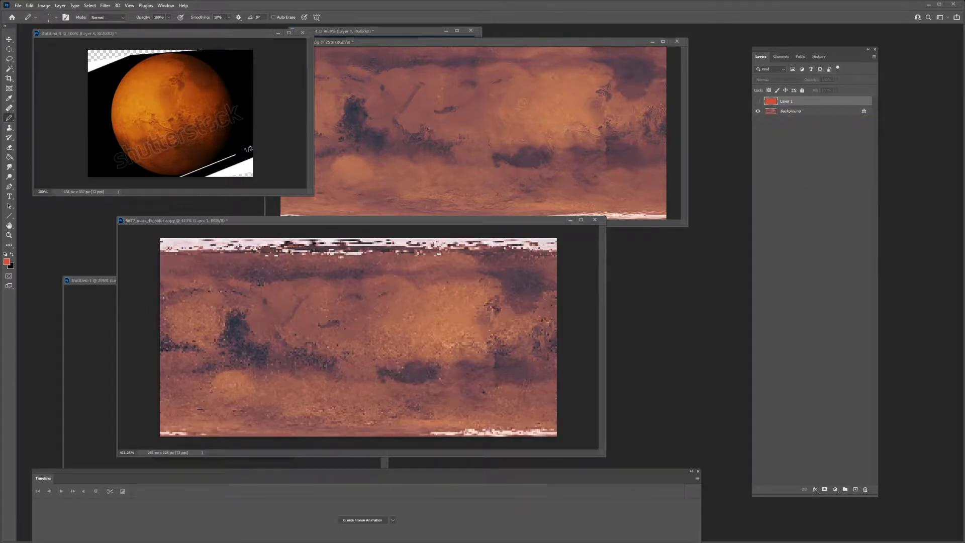
left_click_drag(328, 220, 279, 219)
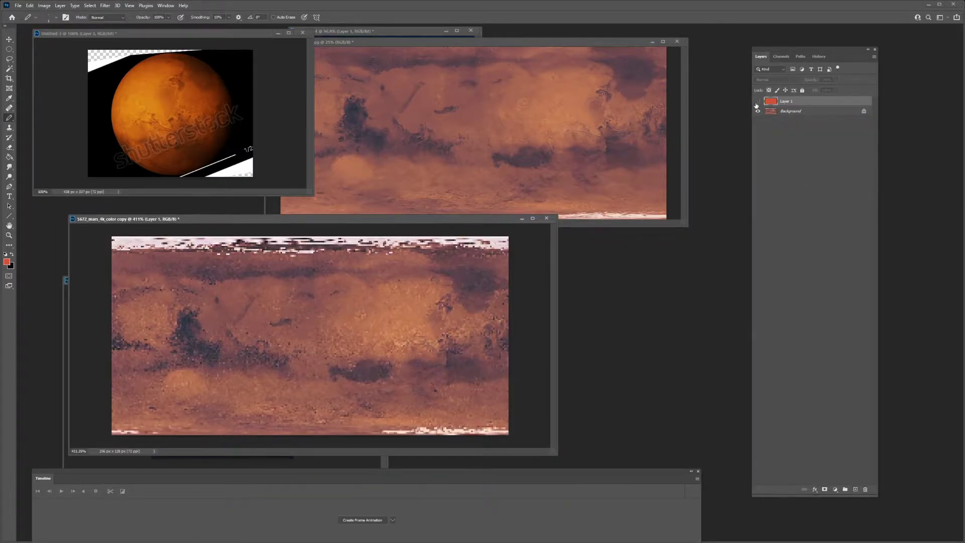
Step: Duplicate the Background layer and shift the copy toward saturated red, trying Color Balance and Levels adjustments
left_click(775, 112)
key("ctrl+j")
key("ctrl+b")
left_click_drag(573, 163, 599, 163)
left_click(514, 201)
key("Escape")
key("ctrl+l")
left_click(201, 228)
left_click_drag(106, 260, 118, 262)
key("Escape")
Step: Posterize the recolored map layer down to only a few tonal levels
left_click(45, 6)
mouse_move(56, 25)
left_click(132, 132)
left_click_drag(412, 178, 414, 179)
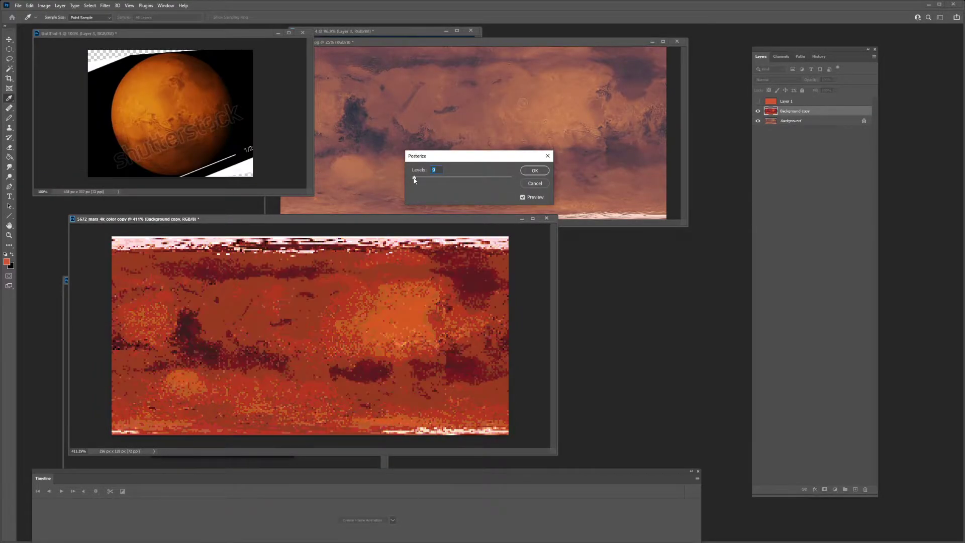
key("Return")
Step: Sample the dark maroon of the posterized map and touch up its dark patches with the Pencil and Paint Bucket
key("b")
scroll(210, 357, "up", 3)
left_click(282, 355, "alt")
left_click_drag(291, 334, 307, 342)
key("g")
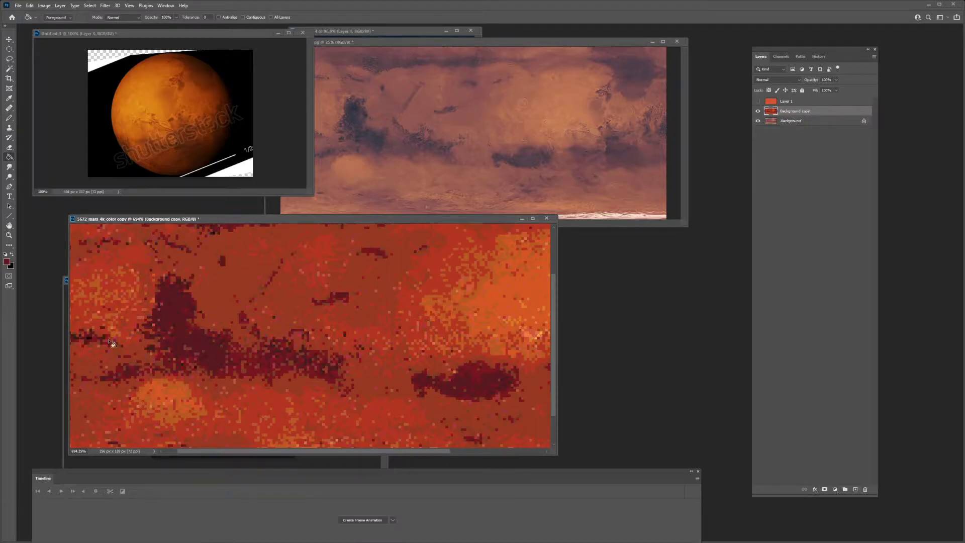
left_click(88, 340)
Step: Set the Paint Bucket tolerance to 15 and sample the dark maroon again
scroll(164, 326, "down", 2)
scroll(164, 327, "up", 1)
key("b")
key("g")
left_click(205, 17)
type("15")
left_click(193, 356, "alt")
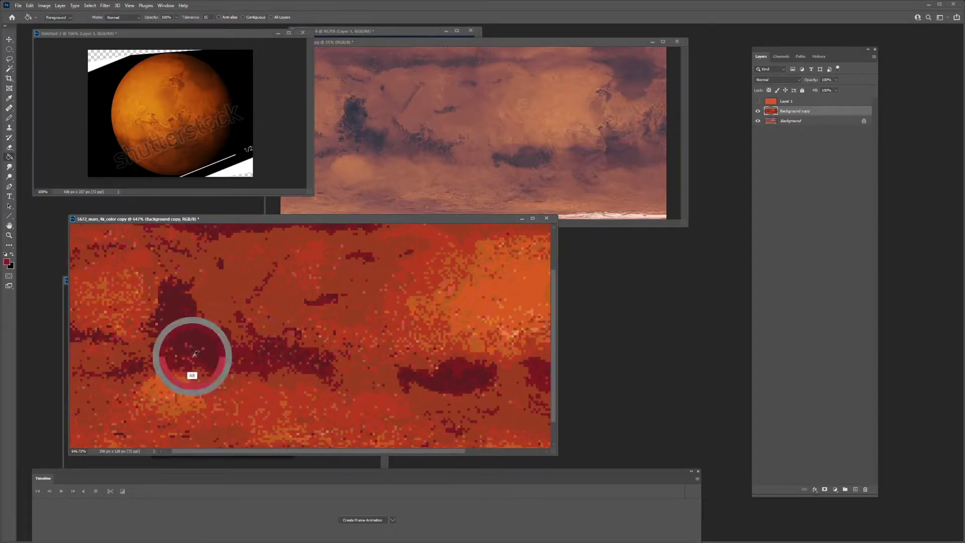
Step: Copy the posterized Mars map into the planet document and position it over the circle
scroll(225, 345, "down", 3)
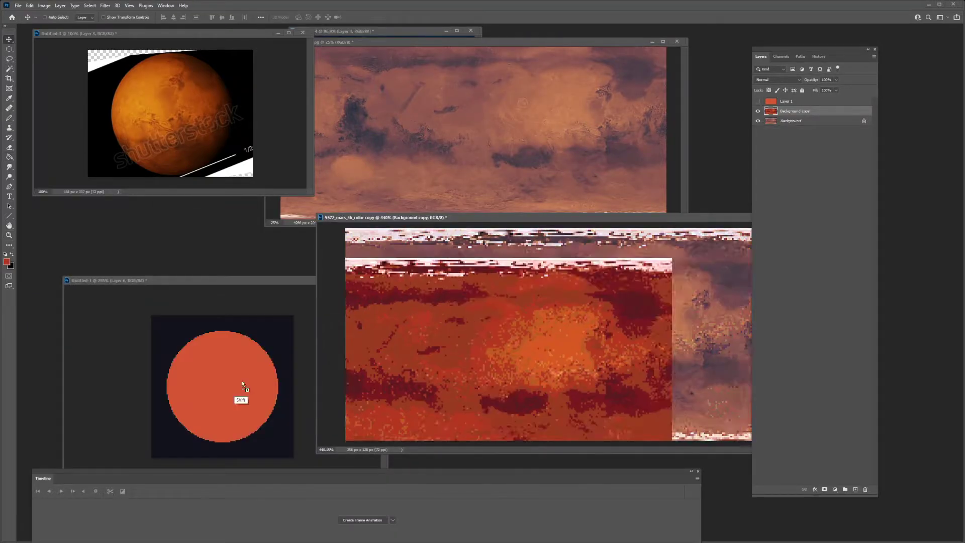
left_click_drag(244, 390, 254, 387)
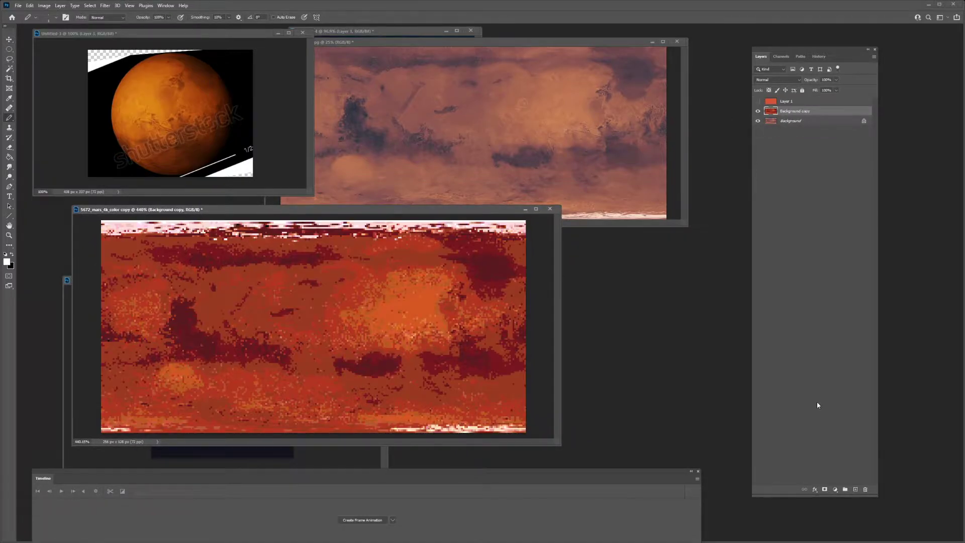
Step: Undo the recent changes, then add a new layer above the posterized map and fill it with white
left_click_drag(816, 83, 796, 80)
key("ctrl+z")
key("ctrl+z")
left_click(856, 489)
key("alt+BackSpace")
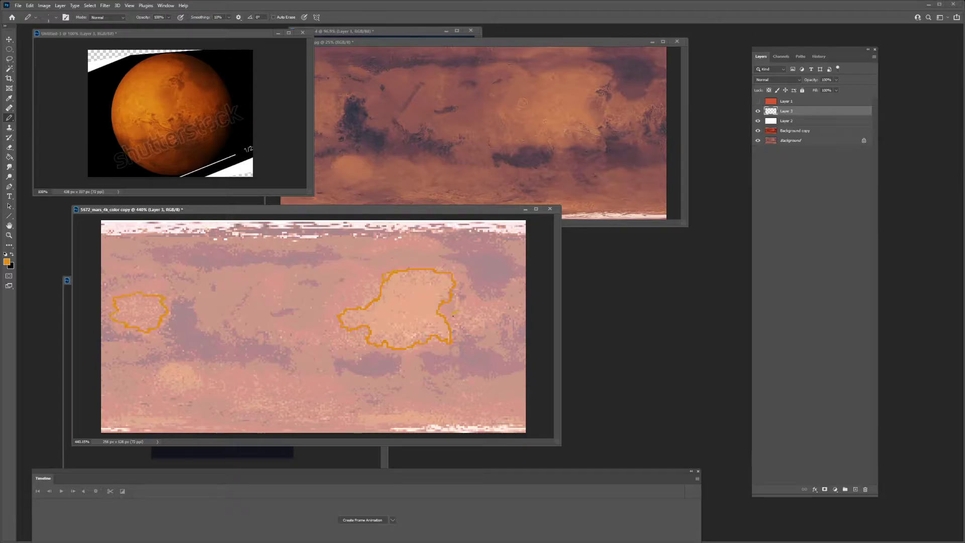
Step: Finish the orange outlines around the bright patches and fill the patches with orange using contiguous filling
left_click_drag(205, 379, 179, 364)
key("g")
left_click(247, 19)
left_click(407, 307)
left_click(140, 312)
left_click(178, 380)
left_click(472, 315)
key("b")
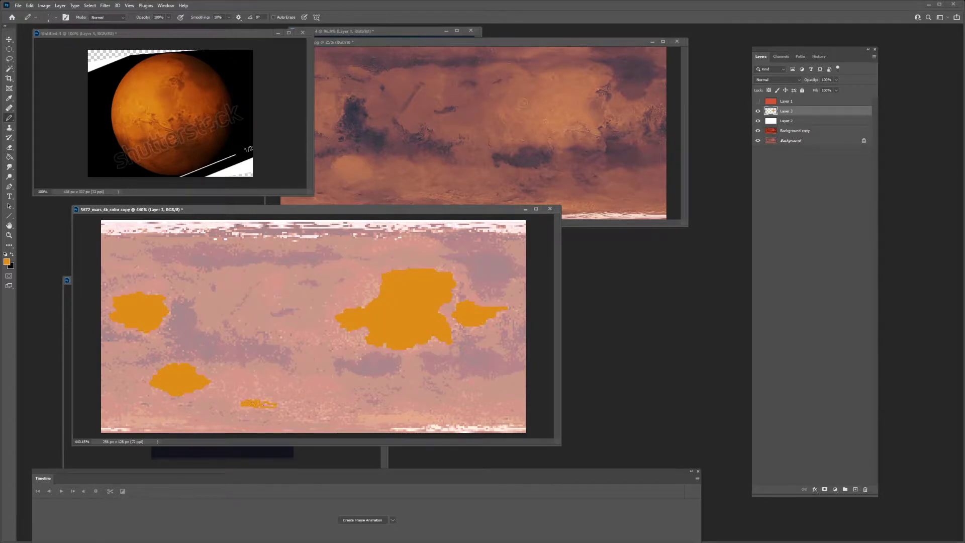
Step: Outline the bright patches along the map's southern edge and fill them with orange
left_click_drag(160, 417, 131, 415)
key("g")
left_click(146, 421)
key("b")
left_click_drag(396, 415, 379, 415)
key("g")
left_click(407, 419)
key("b")
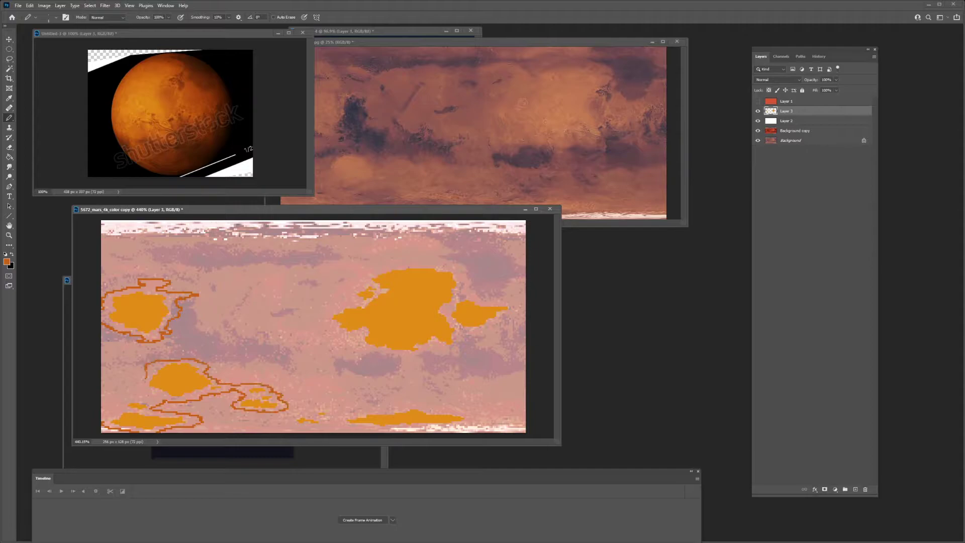
Step: Complete the darker orange outlines around the bright patches and fill the bands in the west and south
left_click_drag(525, 402, 502, 409)
left_click_drag(463, 331, 510, 312)
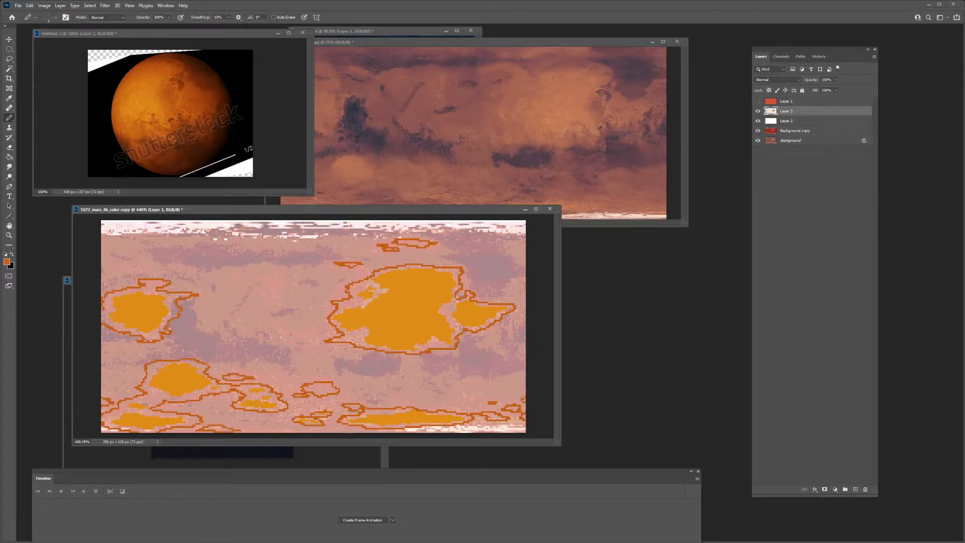
key("g")
left_click(145, 396)
left_click(216, 429)
left_click(174, 301)
left_click(320, 389)
left_click(354, 339)
key("b")
key("g")
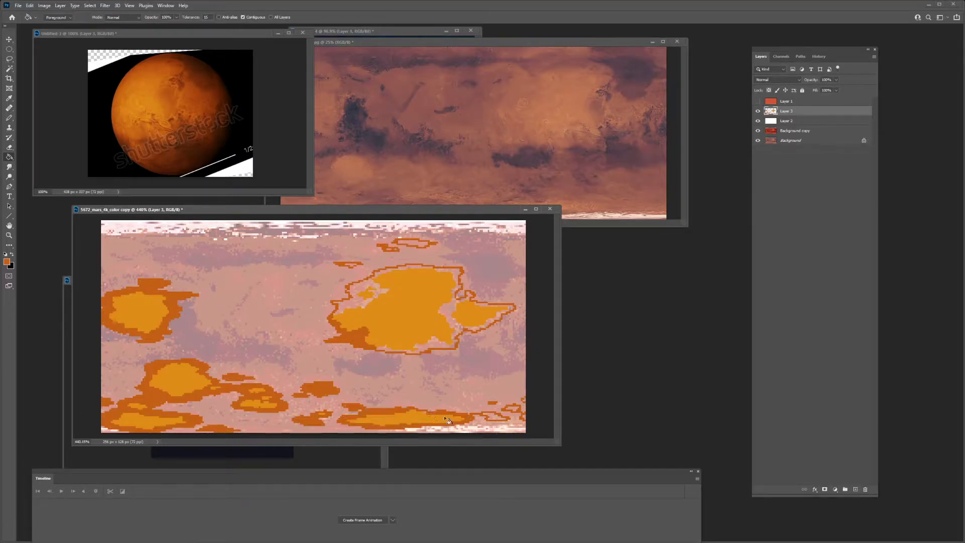
Step: Fill the remaining darker orange outlines in the southeast, around the large bright patch and in the north
left_click(496, 417)
left_click(513, 409)
left_click(524, 417)
left_click(446, 312)
left_click(356, 294)
left_click(349, 264)
left_click(414, 243)
key("b")
Step: Lasso the dark regions across the map together in one combined selection
key("l")
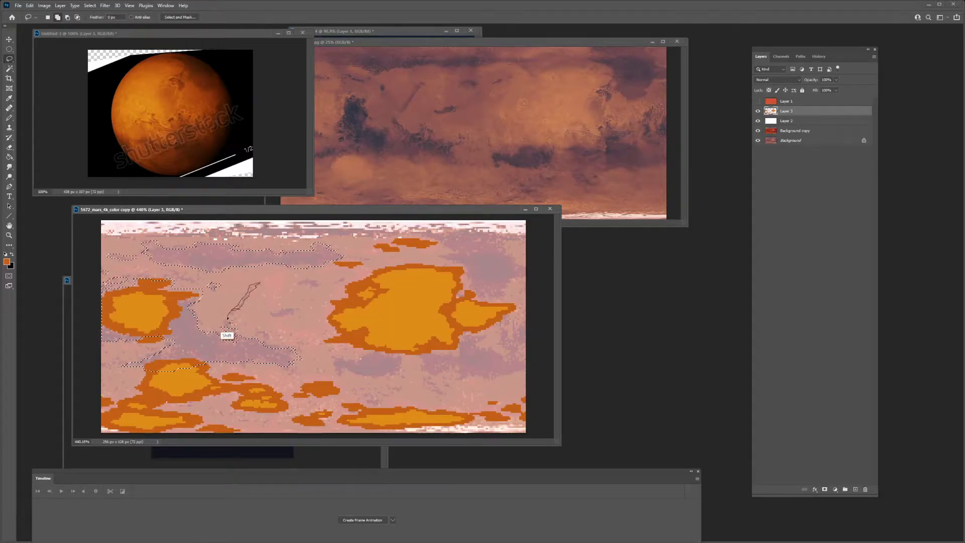
left_click_drag(351, 372, 348, 373)
left_click_drag(401, 386, 366, 404)
left_click_drag(421, 380, 422, 384)
mouse_move(422, 355)
left_mouse_down()
mouse_move(492, 376)
mouse_move(517, 357)
mouse_move(507, 332)
left_mouse_up()
mouse_move(476, 296)
left_mouse_down()
mouse_move(522, 241)
mouse_move(476, 296)
left_mouse_up()
left_click_drag(114, 236, 280, 232)
left_click_drag(358, 389, 371, 389)
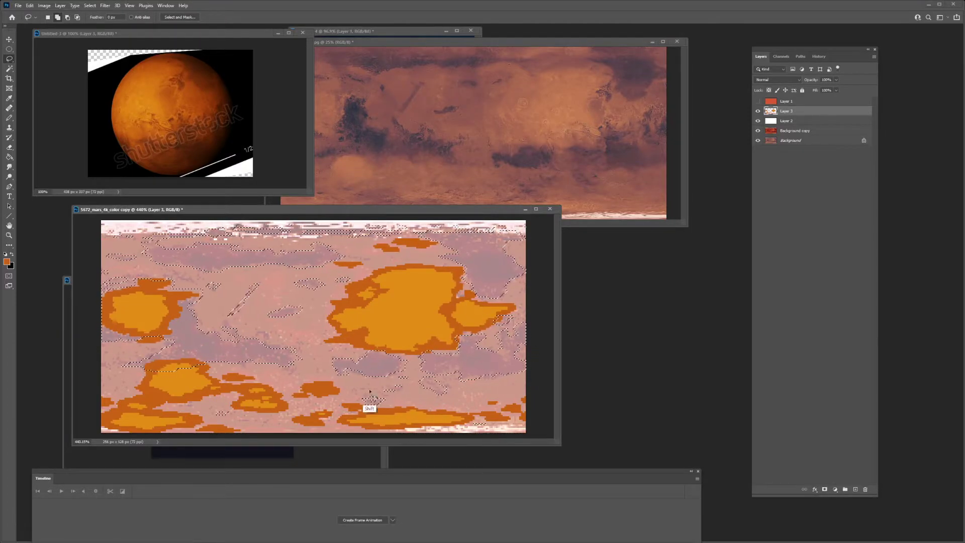
Step: Fill the selected dark regions with a color sampled from the orange Mars reference photo and deselect them
key("g")
left_click(177, 81, "alt")
left_click(207, 263)
key("ctrl+d")
Step: Lasso further patches across the map and open the foreground color for editing
key("l")
mouse_move(333, 282)
left_mouse_down()
mouse_move(347, 351)
mouse_move(386, 273)
left_mouse_up()
left_click_drag(252, 282, 224, 278)
left_click_drag(472, 399, 448, 385)
left_click_drag(362, 402, 384, 427)
mouse_move(216, 428)
left_mouse_down()
mouse_move(487, 345)
mouse_move(319, 250)
left_mouse_up()
key("g")
left_click(6, 261)
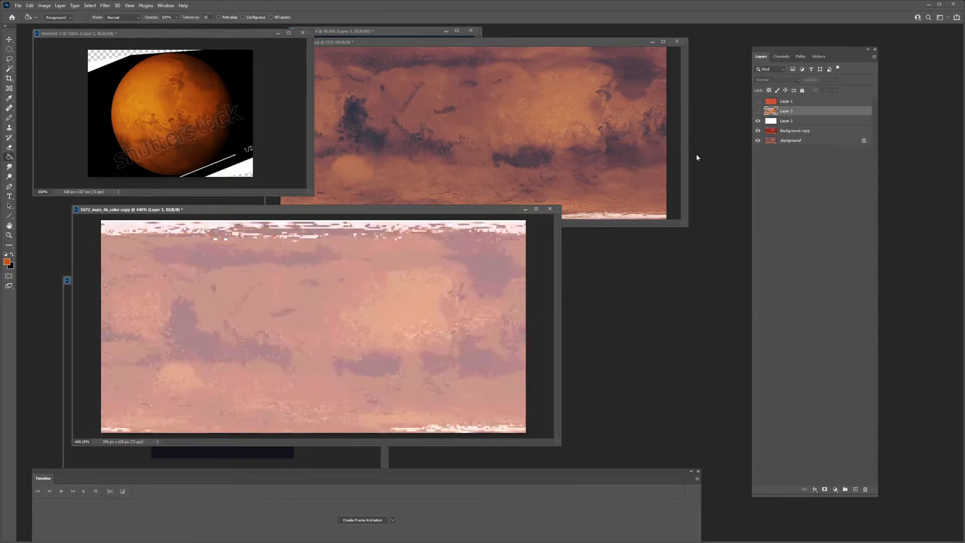
Step: Show the painted map layer, adjust its colors with Hue/Saturation and compare it with the traced map
left_click(759, 111)
key("l")
key("ctrl+u")
left_click_drag(642, 226, 651, 226)
left_click(728, 170)
left_click(758, 111)
left_click(758, 111)
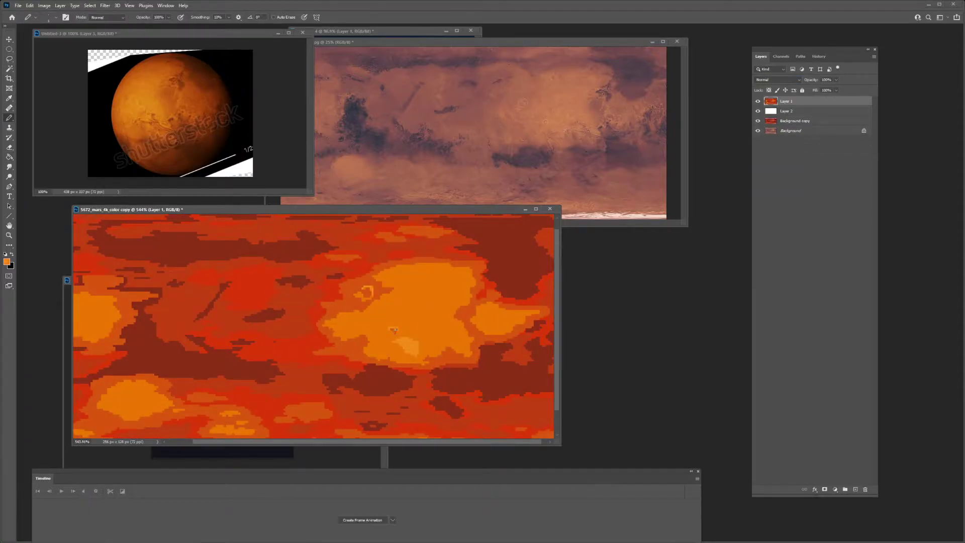
Step: Draw small crater details on the large bright plateau and dark branching canyon lines across its southeastern edge
scroll(396, 330, "up", 3)
left_click(356, 253, "alt")
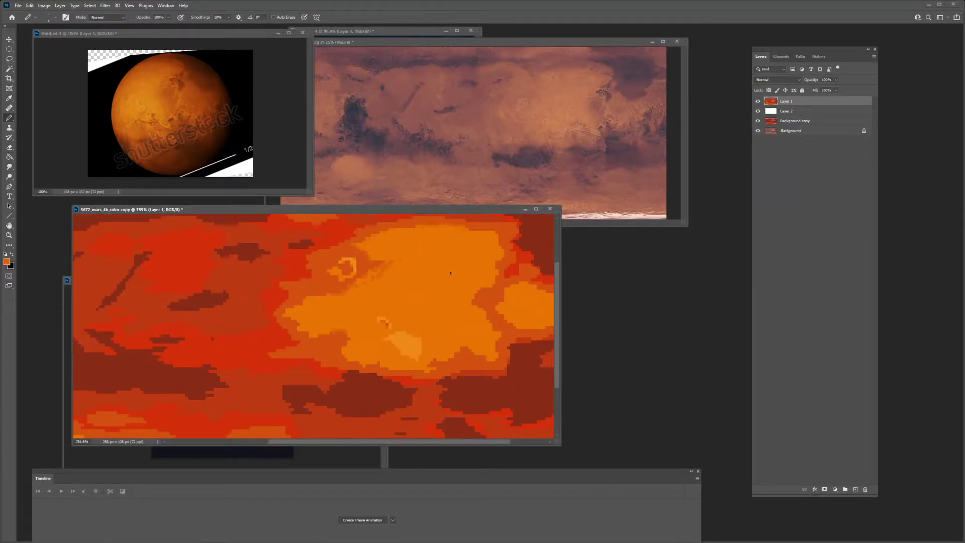
left_click_drag(382, 328, 384, 315)
left_click(383, 315, "alt")
mouse_move(352, 333)
left_mouse_down()
mouse_move(398, 334)
mouse_move(350, 332)
mouse_move(458, 364)
left_mouse_up()
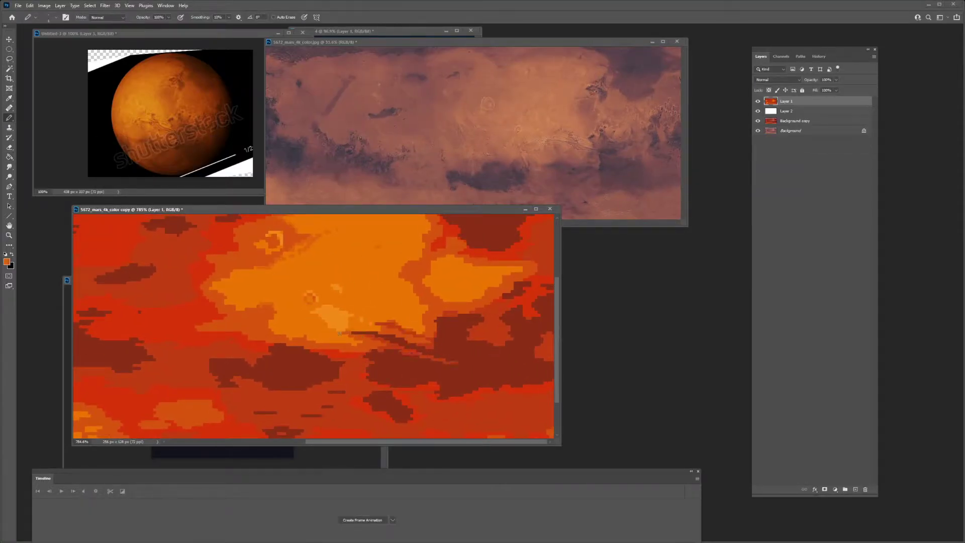
Step: Lighten the dark patch just south of the plateau's canyon lines using the color sampled beside the canyon
left_click(362, 333, "alt")
scroll(402, 349, "down", 1)
key("g")
left_click(428, 359)
key("ctrl+z")
key("b")
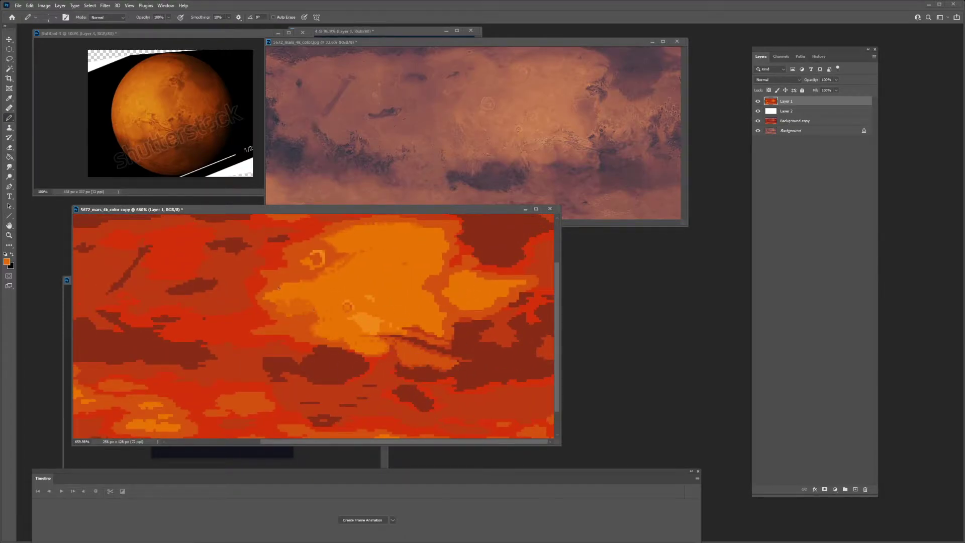
scroll(372, 303, "up", 1)
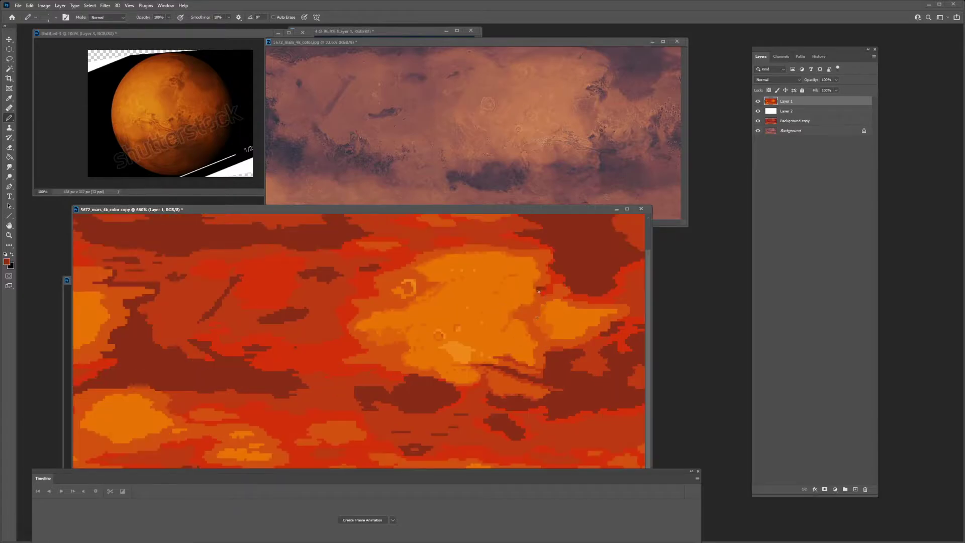
Step: Paint medium-red shading into the dark regions northeast and east of the bright plateau using colors sampled from the map
scroll(536, 240, "up", 1)
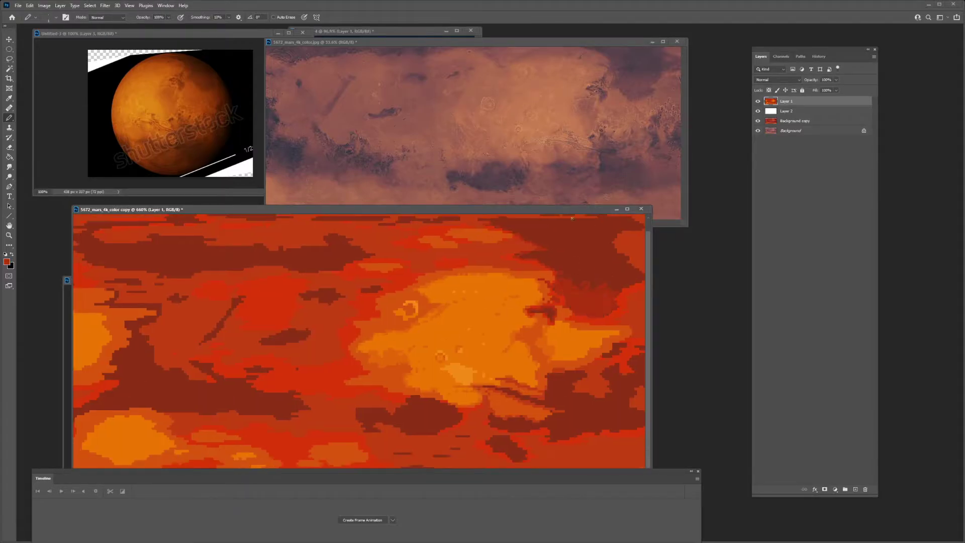
scroll(636, 230, "down", 1)
left_click(630, 302, "alt")
left_click(628, 377, "alt")
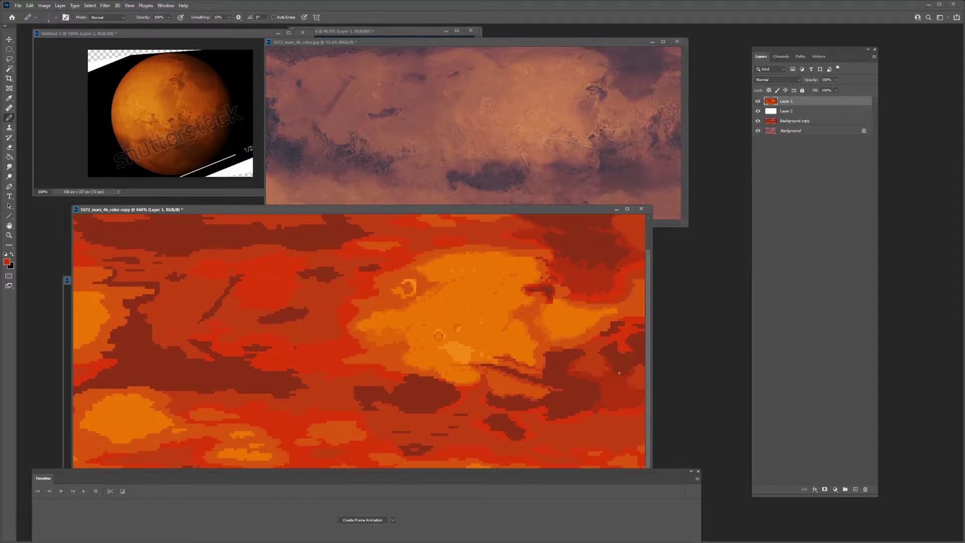
scroll(630, 334, "down", 1)
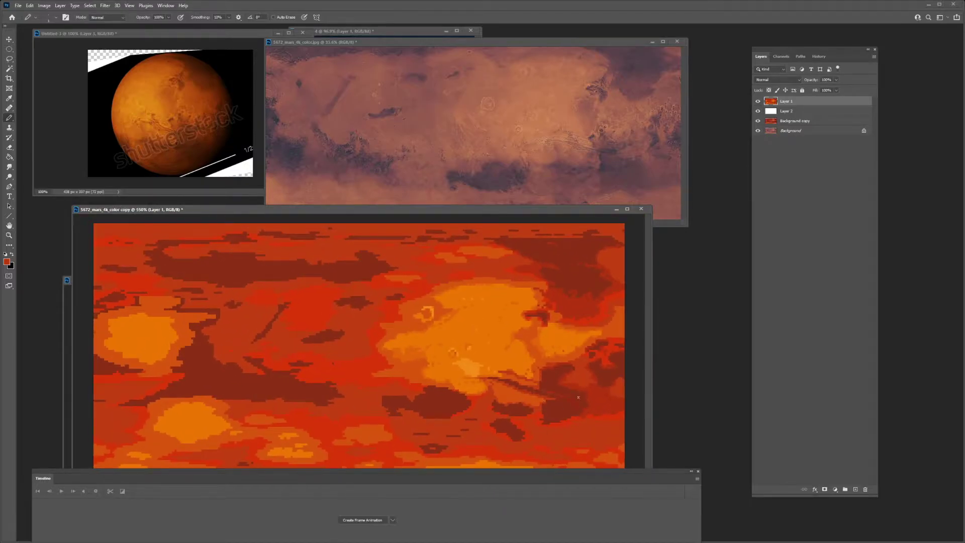
scroll(483, 136, "down", 1)
Step: Break up the dark band across the map's southwest with sampled reds and recolor the long northern dark band
left_click_drag(402, 210, 409, 218)
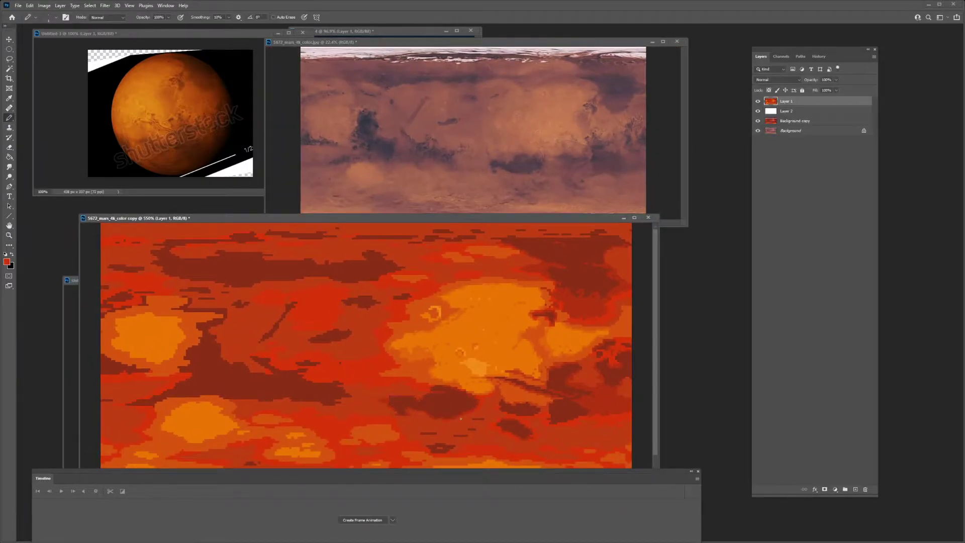
left_click(336, 389, "alt")
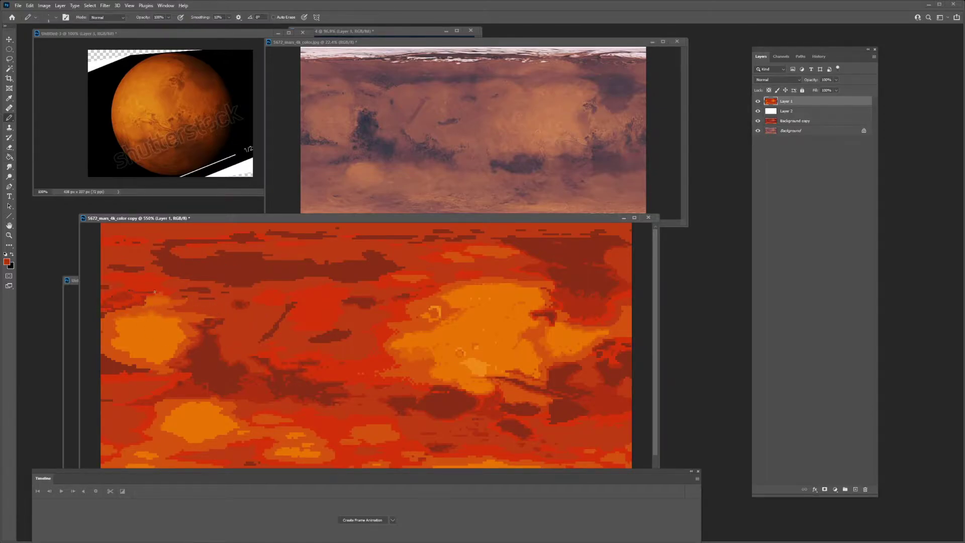
key("g")
left_click(180, 265)
key("b")
left_click(186, 266, "alt")
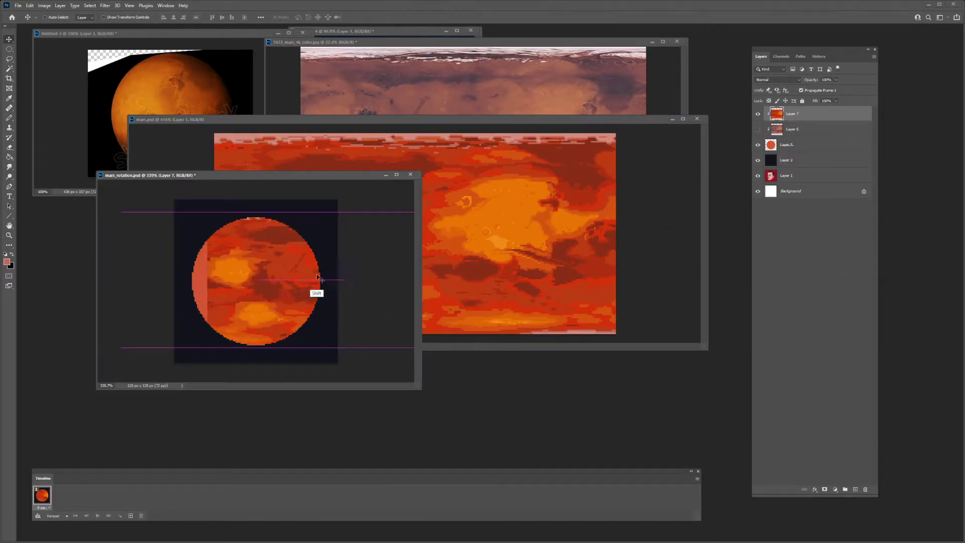
Step: Apply the Mars map's placement over the planet disc and darken the shadow layer slightly with Hue/Saturation
key("Return")
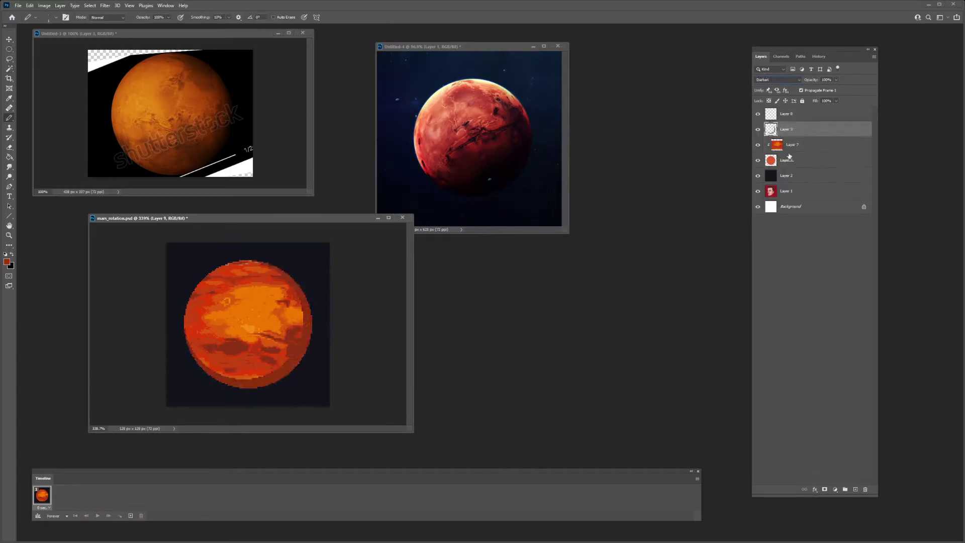
key("ctrl+u")
left_click_drag(642, 244, 633, 246)
key("Return")
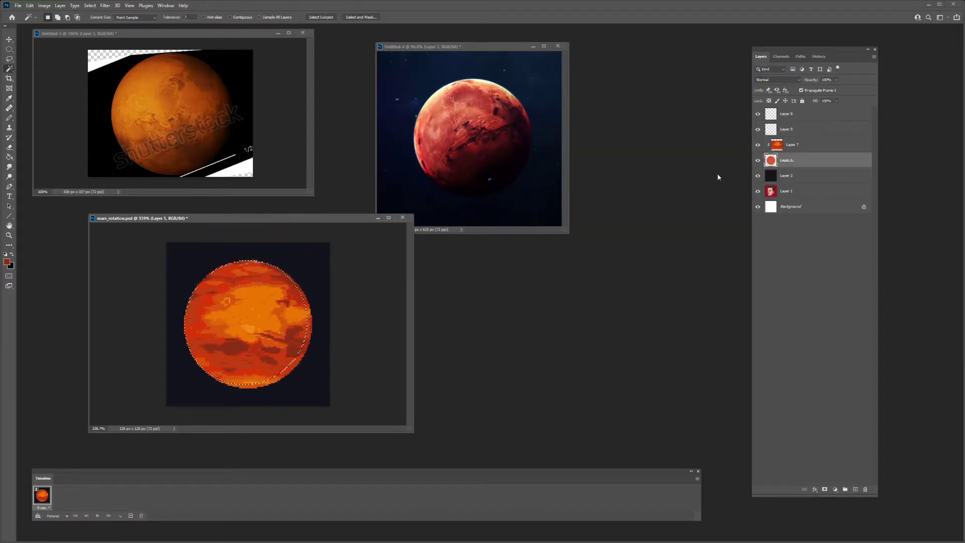
Step: Select the planet's lit area with an elliptical marquee, add a shading layer and lower its saturation
key("ctrl+u")
key("Return")
key("m")
left_click_drag(178, 255, 304, 381)
left_click(855, 490)
key("ctrl+u")
left_click_drag(642, 227, 621, 228)
key("Return")
Step: Adjust the shading colors with Hue/Saturation, duplicate the shading layer and merge the layer beneath it down
left_click(797, 163)
key("ctrl+u")
key("Return")
key("ctrl+j")
left_click(792, 191)
key("ctrl+e")
Step: Set the shading layer's blend mode to Multiply and lower its lightness with Hue/Saturation
left_click(778, 80)
left_click(769, 108)
key("ctrl+u")
mouse_move(643, 245)
left_mouse_down()
mouse_move(660, 246)
mouse_move(623, 247)
left_mouse_up()
left_click(729, 170)
Step: Add another layer above and adjust the Multiply shading layer to saturation +49 and lightness -51
left_click(855, 489)
left_click(188, 120)
key("ctrl+u")
key("Return")
left_click(797, 161)
key("ctrl+u")
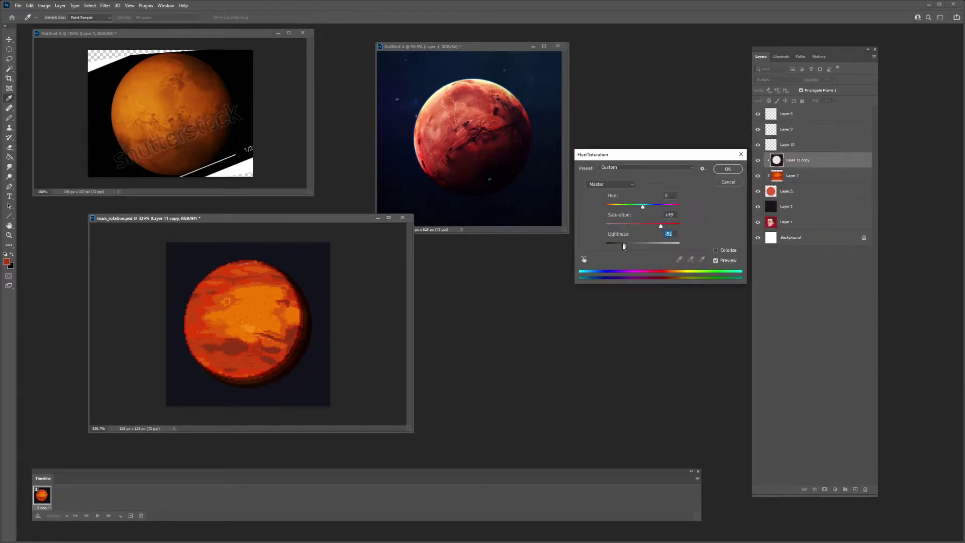
key("Return")
Step: Slide the surface map layer sideways inside the disc and group the planet layers
left_click(792, 176)
left_click_drag(301, 311, 395, 312)
key("ctrl+g")
Step: Copy the portrait's head onto its own layer and compare it with the planet by toggling layer visibility
left_click(786, 123)
left_click(314, 265)
key("ctrl+j")
left_click(758, 135)
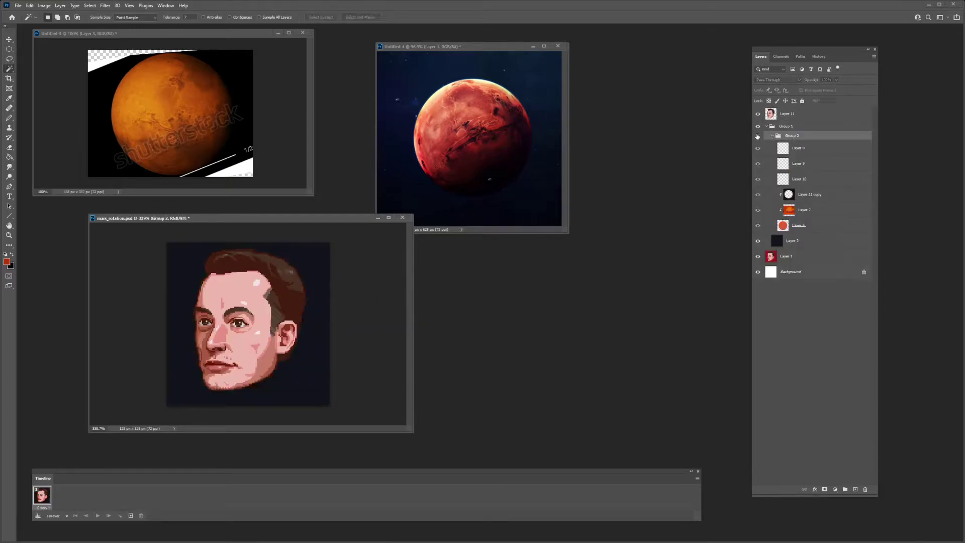
left_click(757, 135)
left_click(757, 114)
Step: Add a pencil layer above the shading using the planet shading's outline and slightly reduce the Multiply layer's opacity
left_click(809, 195)
left_click(789, 195, "ctrl")
left_click(855, 489)
key("b")
left_click(810, 211)
left_click_drag(818, 81, 813, 82)
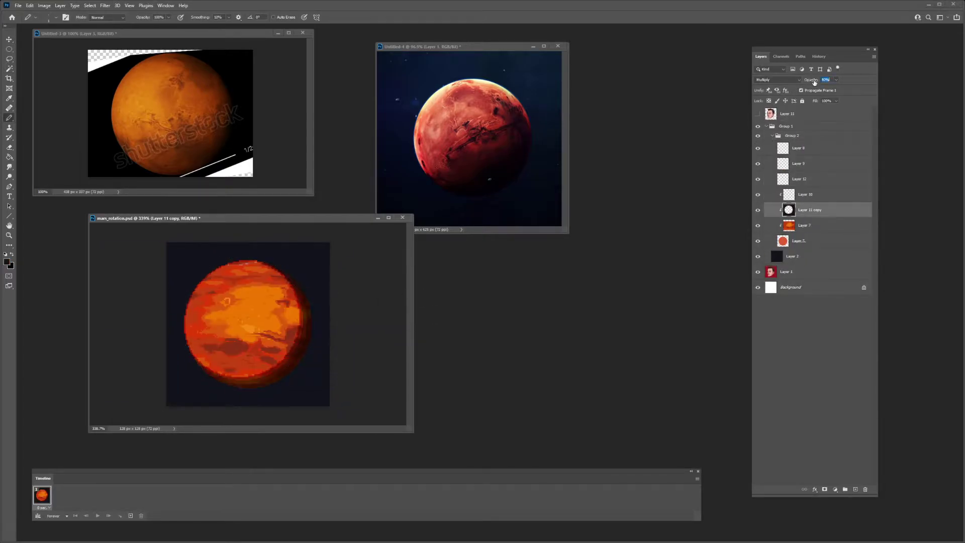
Step: Merge the added detail layer into the shading and slide the surface map sideways across the planet
left_click(805, 195)
key("ctrl+e")
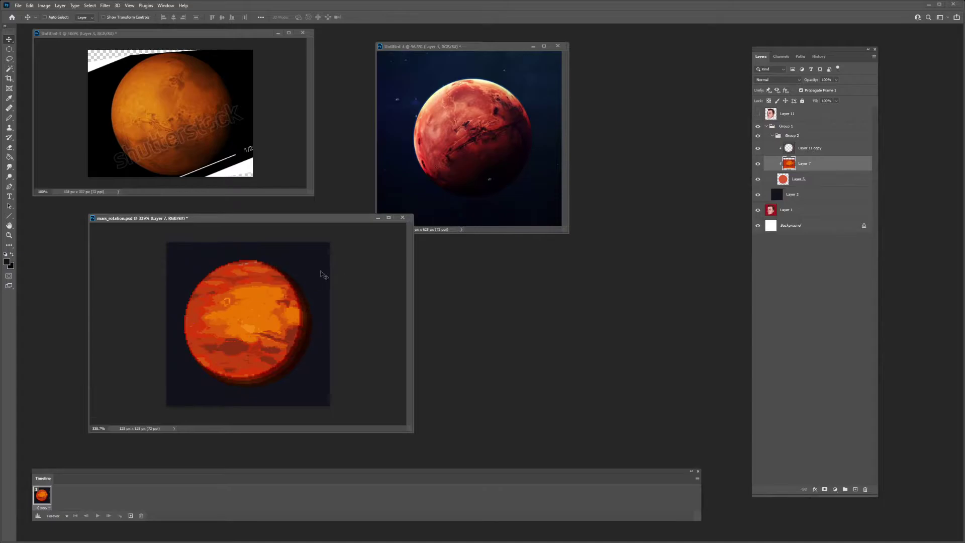
key("ctrl+plus")
left_click_drag(302, 281, 377, 287)
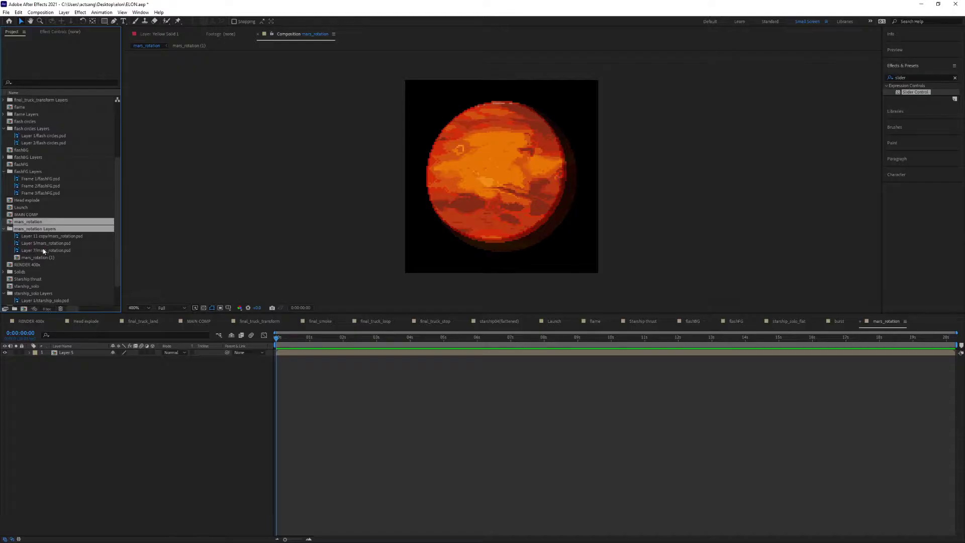
Step: In After Effects, add the three mars_rotation layers to the composition, delete the old layer and check each one's visibility
left_click_drag(51, 243, 293, 359)
left_click(292, 372)
key("Delete")
left_click(5, 352)
left_click(5, 359)
left_click(5, 359)
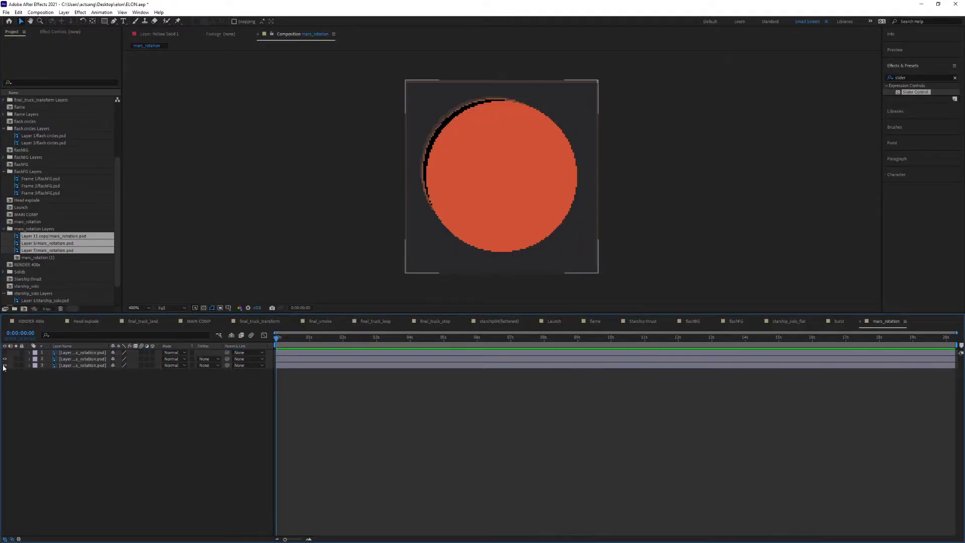
left_click(5, 359)
left_click(5, 359)
left_click(5, 359)
Step: Set the shadow layer's blending mode to Multiply and toggle layer visibility to check the shading
left_click(73, 359)
left_click(173, 359)
left_click(176, 61)
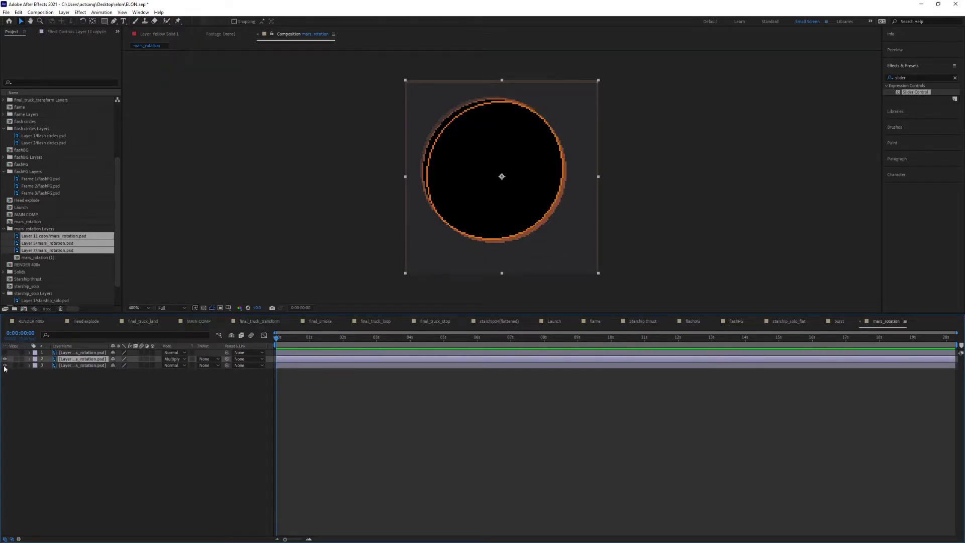
left_click(5, 359)
Step: Duplicate the planet disc, set the copy to Normal and use it as the Multiply shadow layer's alpha matte
key("ctrl+d")
left_click(173, 359)
left_click(176, 25)
left_click(205, 366)
left_click(221, 387)
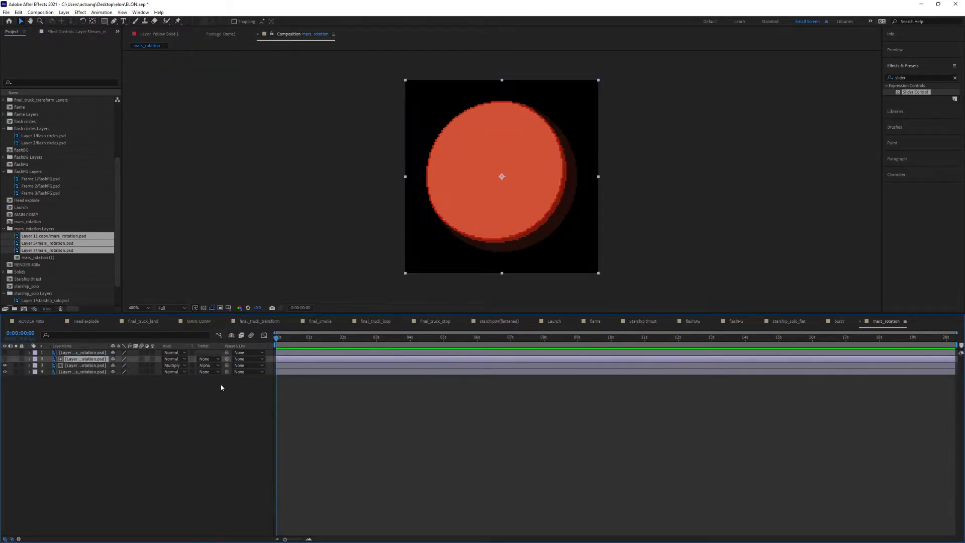
Step: Move the surface texture layer between the shadow and the base disc and make it visible
left_click(5, 372)
left_click(5, 372)
left_click(5, 365)
left_click(5, 366)
left_click_drag(87, 352, 95, 368)
left_click(5, 366)
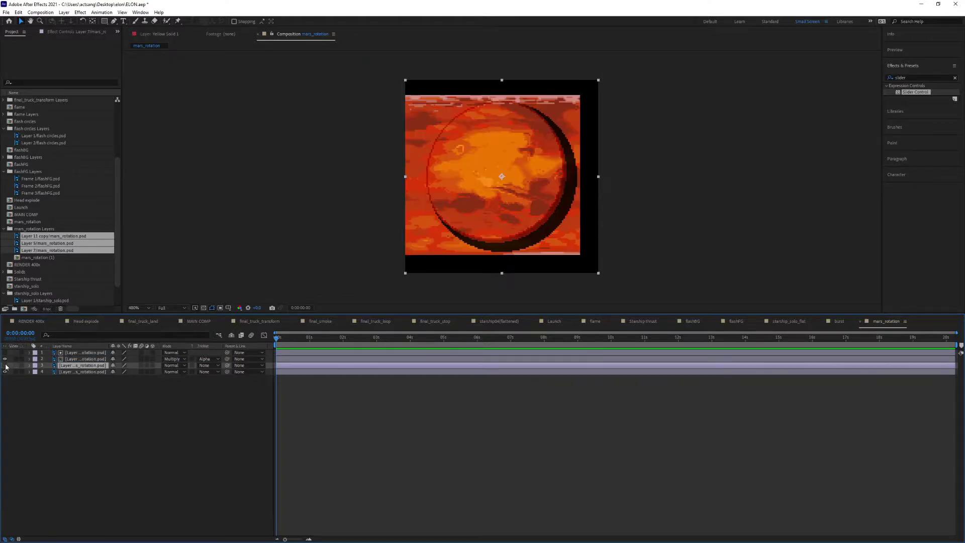
Step: Try sliding the surface texture sideways inside the disc matte and undo the moves
key("ctrl+z")
key("ctrl+z")
left_click(87, 372)
left_click_drag(503, 176, 438, 176)
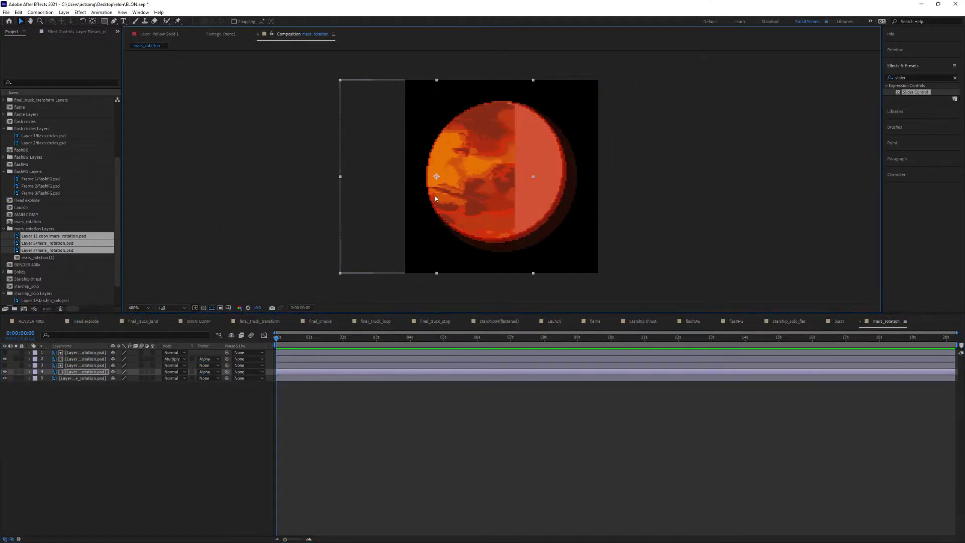
key("ctrl+z")
left_click(90, 372)
left_click_drag(435, 233, 431, 200)
key("ctrl+z")
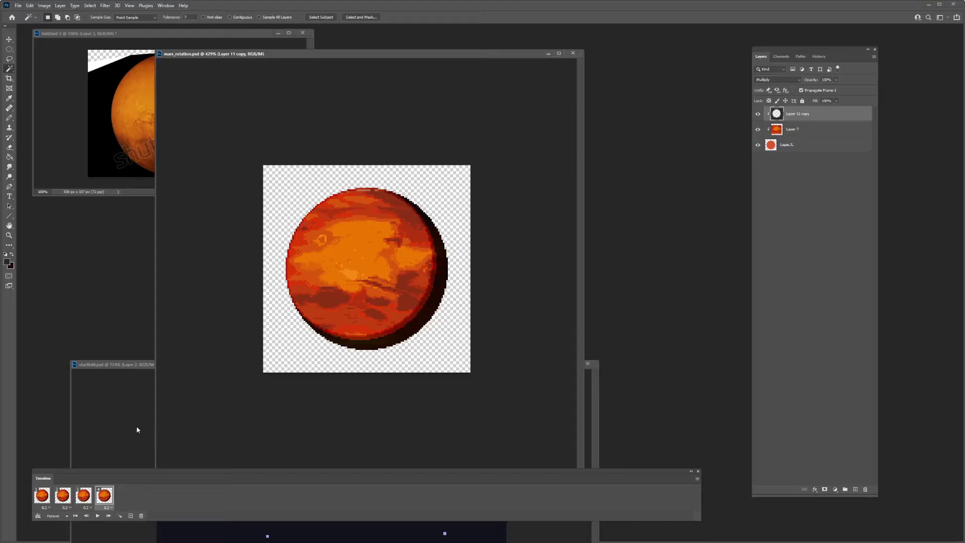
Step: Inspect the surface texture layer in the Photoshop file and in After Effects, and select the mars_rotation composition and layers folder
key("alt+bracketleft")
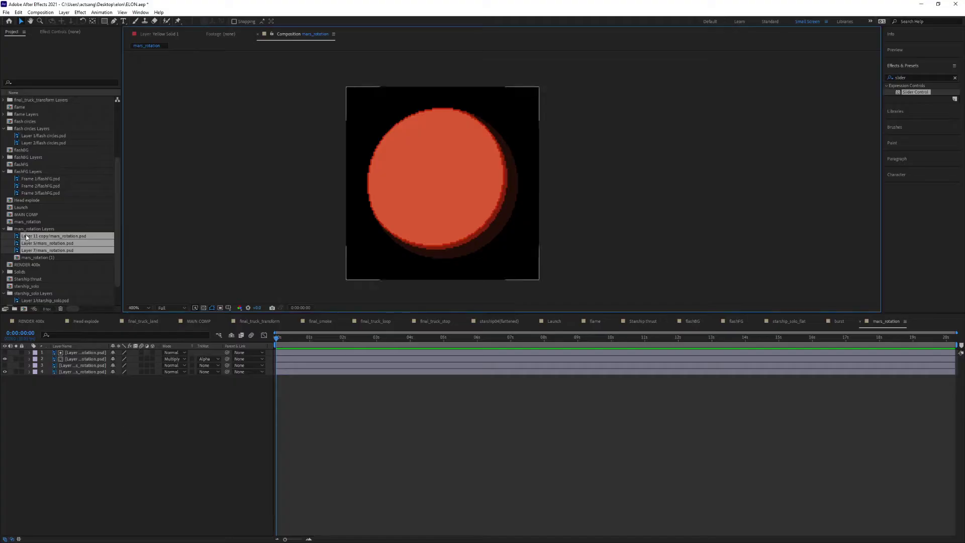
double_click(47, 250)
left_click(84, 372)
left_click(84, 359)
left_click(84, 372)
left_click(259, 35)
left_click(341, 34)
left_click(33, 230)
left_click(31, 222, "ctrl")
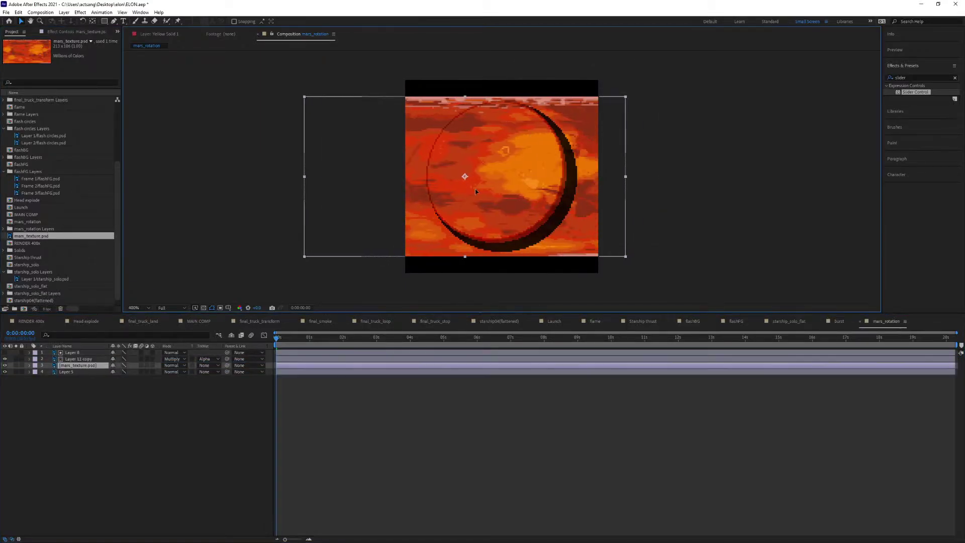
Step: Duplicate the base disc above mars_texture.psd, use it as the texture's alpha matte and align the texture within the planet
left_click(79, 373)
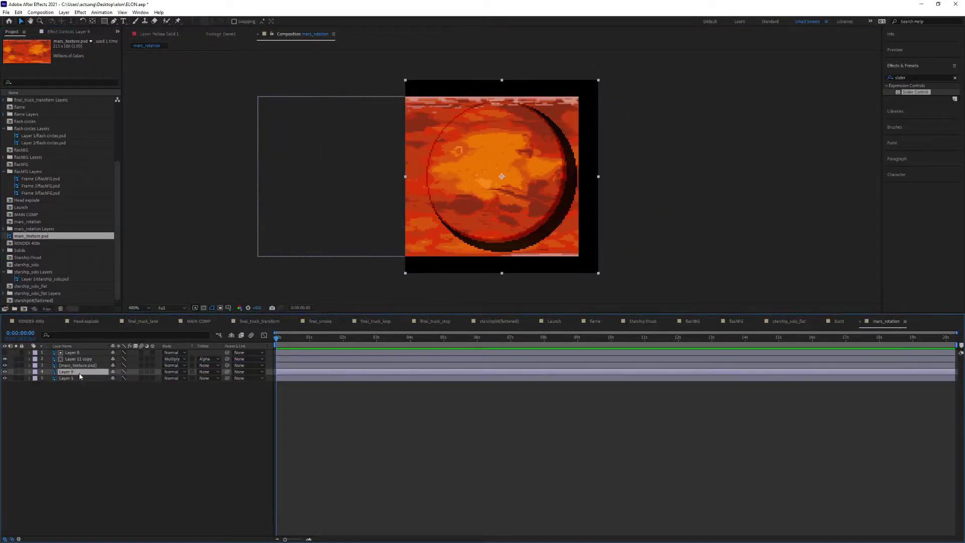
left_click_drag(79, 373, 80, 363)
left_click(207, 372)
left_click(226, 386)
left_click(92, 373)
mouse_move(346, 192)
left_mouse_down()
mouse_move(372, 194)
mouse_move(344, 192)
left_mouse_up()
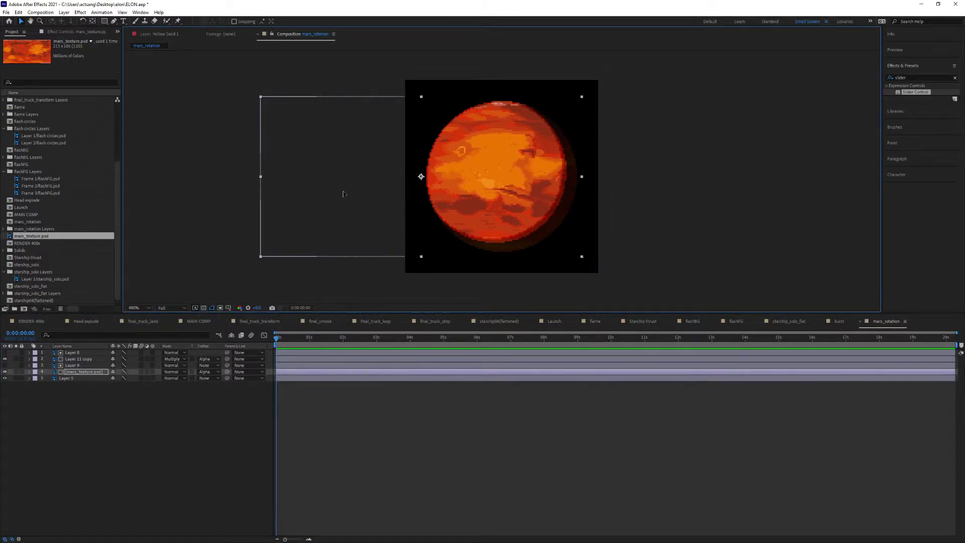
Step: Keyframe the texture's position at the composition's start and slide it right to about 119, 64 at 0:00:20:07
left_click(30, 372)
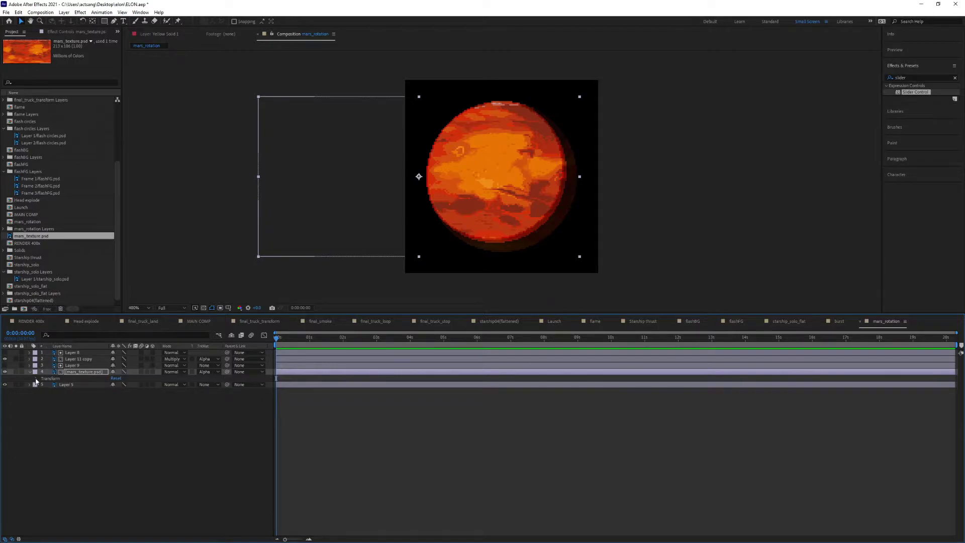
left_click(35, 380)
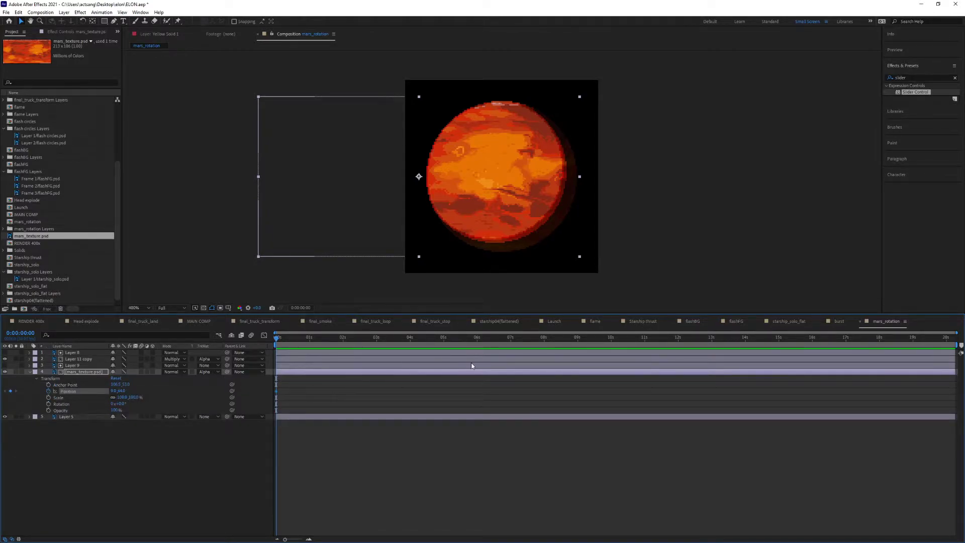
left_click(955, 333)
left_click_drag(362, 194, 511, 197)
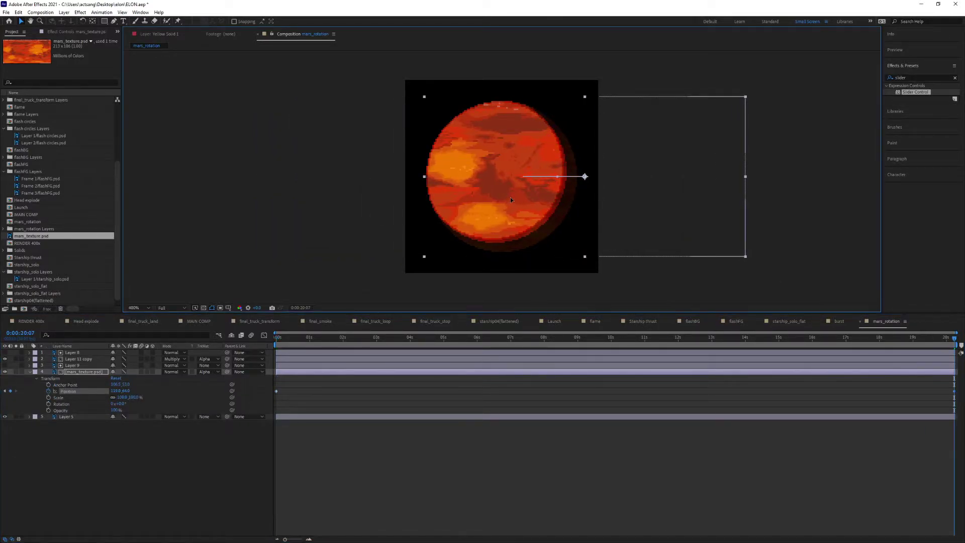
Step: Preview the planet's rotation from the start, collapse the texture's properties and save the project
left_click(276, 338)
key("space")
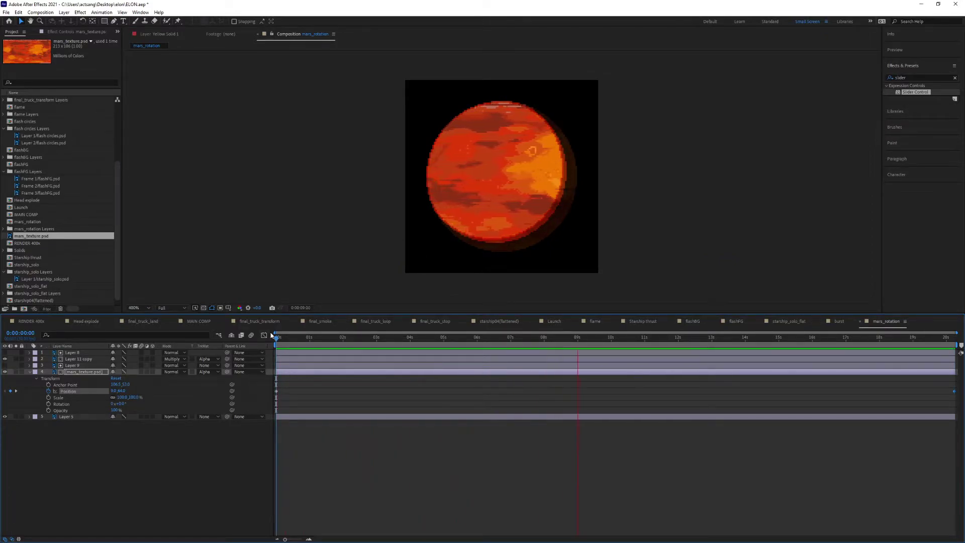
key("space")
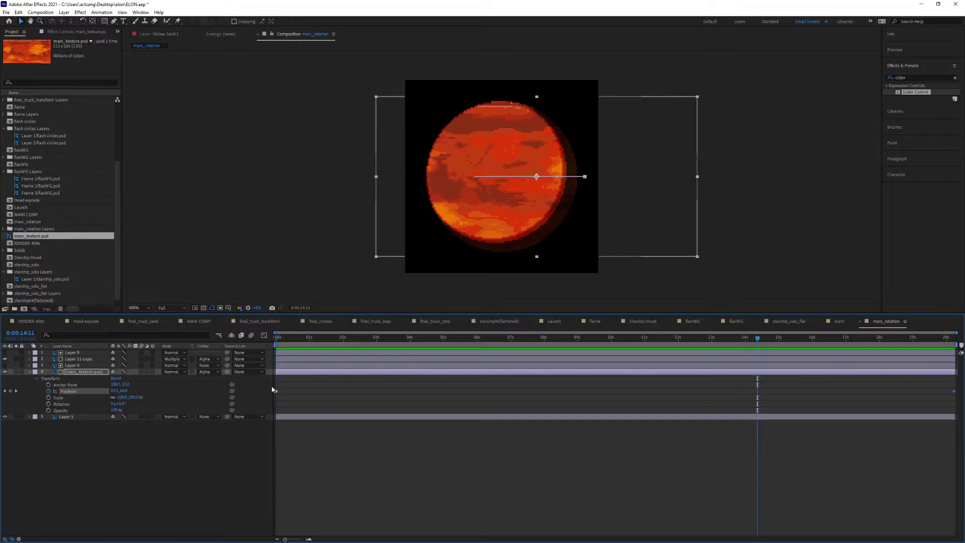
left_click(29, 372)
key("ctrl+s")
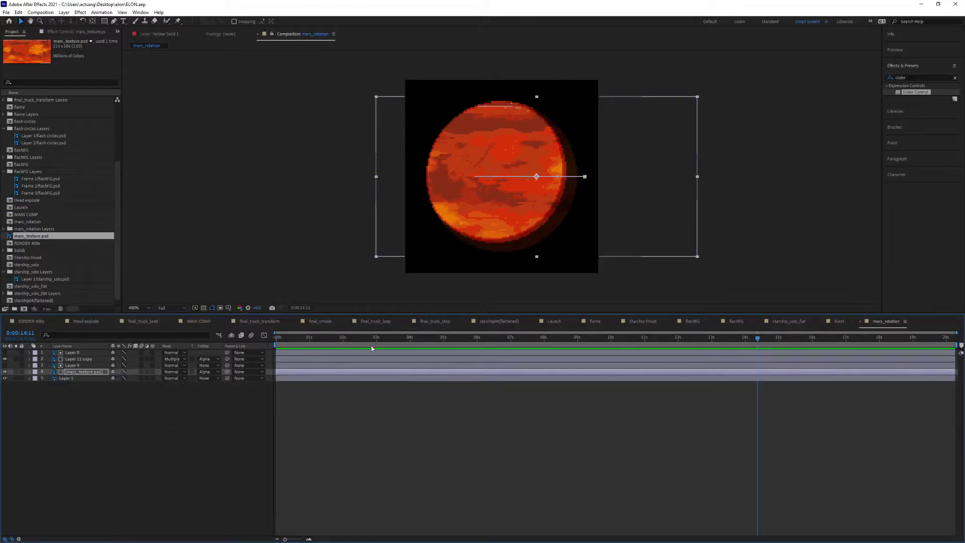
key("Home")
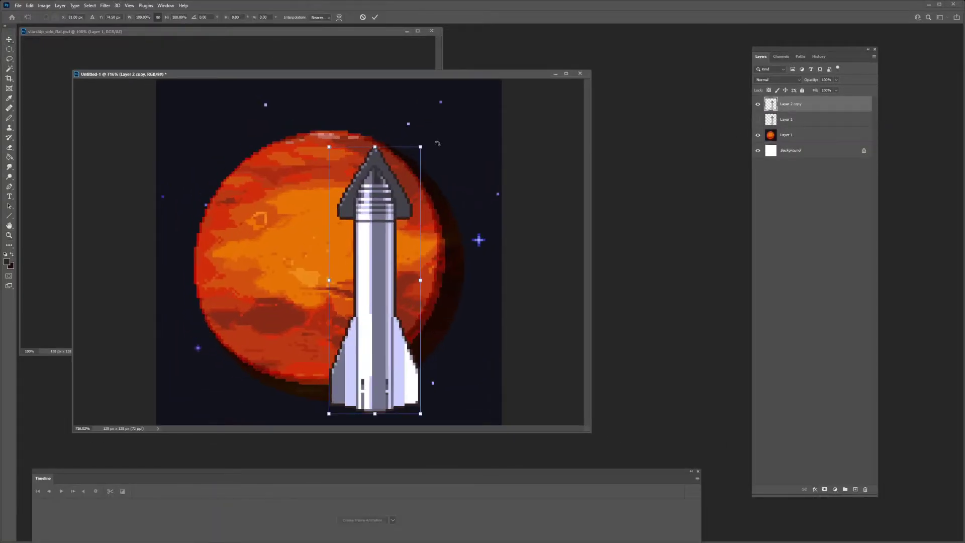
Step: In Photoshop, shrink the rocket copy to a tiny sprite and move it southeast of the planet
left_click_drag(420, 147, 465, 382)
key("Return")
left_click_drag(470, 393, 523, 415)
mouse_move(431, 219)
left_mouse_down()
mouse_move(248, 345)
mouse_move(372, 322)
left_mouse_up()
Step: Marquee-select part of the tiny rocket and copy it onto a new layer
key("m")
left_click_drag(562, 292, 525, 383)
key("shift+m")
left_click_drag(556, 271, 513, 377)
left_click_drag(497, 326, 524, 412)
key("ctrl+z")
left_click_drag(486, 285, 499, 354)
key("ctrl+j")
Step: Pencil in a rocket pixel, merge the copied piece into the rocket and erase stray pixels around its body
key("b")
left_click(511, 300)
key("e")
key("ctrl+e")
left_click_drag(500, 349, 500, 354)
mouse_move(522, 354)
left_mouse_down()
mouse_move(495, 370)
mouse_move(516, 388)
left_mouse_up()
Step: Touch up the tiny rocket's upper pixels with sampled colors and reposition the rocket southeast of the planet
key("b")
scroll(523, 362, "up", 2)
scroll(497, 354, "up", 1)
scroll(524, 373, "down", 5)
scroll(558, 373, "up", 5)
left_click(474, 289, "alt")
left_click(458, 297)
left_click(490, 297)
left_click(483, 317, "alt")
left_click(474, 297)
key("ctrl+space")
left_click_drag(492, 317, 459, 343)
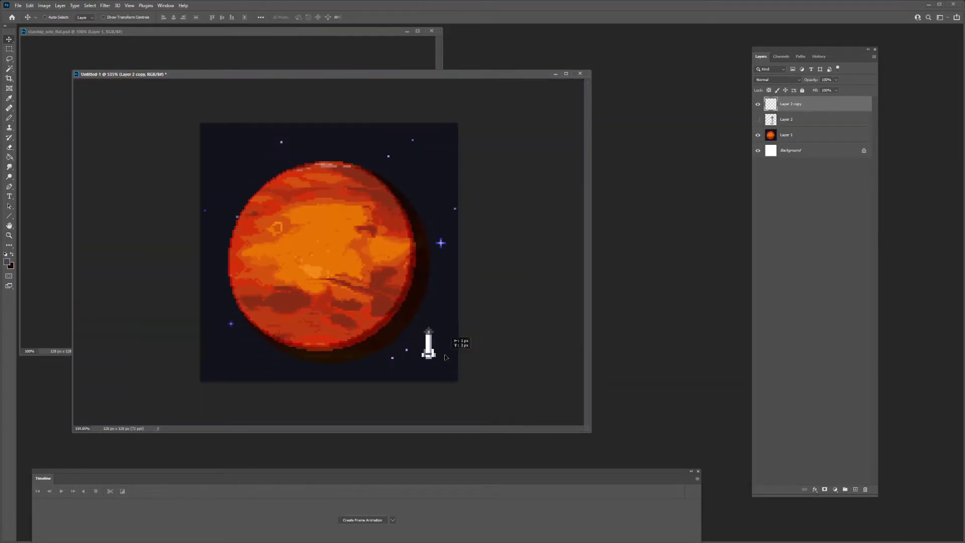
Step: Reposition the tiny rocket slightly beside the southeast edge of the planet
left_click_drag(427, 74, 602, 71)
key("ctrl+space")
mouse_move(606, 359)
left_mouse_down()
mouse_move(641, 361)
mouse_move(626, 342)
left_mouse_up()
left_click(643, 343, "alt")
key("ctrl+space")
left_click_drag(641, 352, 616, 354)
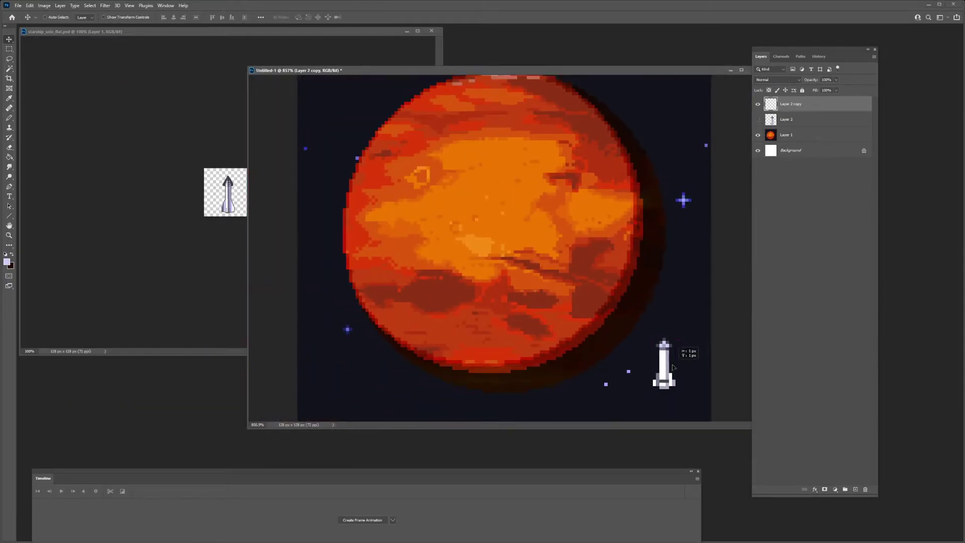
key("ctrl+space")
left_click_drag(687, 352, 704, 367)
key("ctrl+alt+shift+n")
key("ctrl+z")
Step: Marquee-select the rocket's left half, copy it onto a new layer and shift it outward to widen the rocket
scroll(714, 374, "down", 4)
left_click_drag(576, 321, 617, 342)
key("ctrl+space")
key("m")
left_click_drag(620, 258, 649, 376)
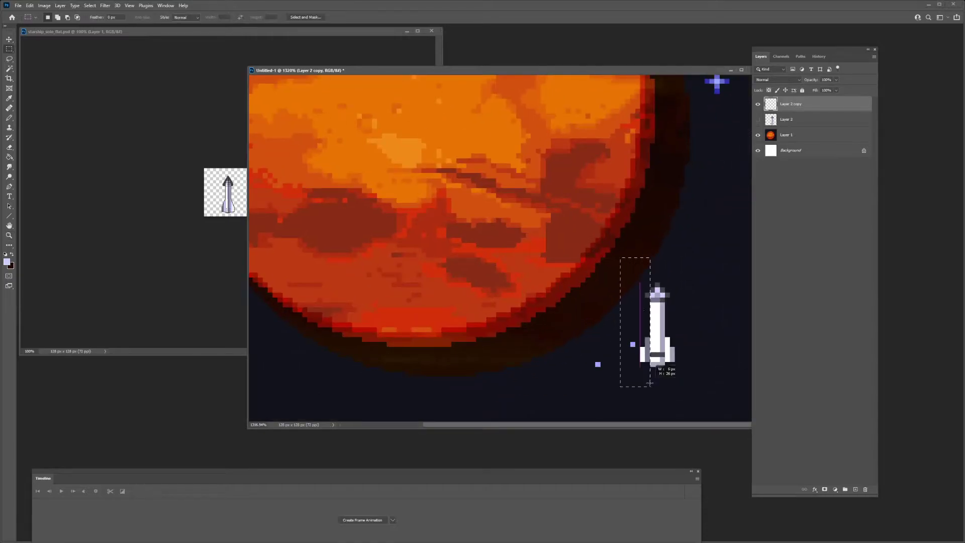
key("ctrl+j")
left_click_drag(634, 342, 629, 341)
Step: Pencil wider fins and body shading onto the tiny rocket with sampled colors, undoing unwanted strokes
key("b")
scroll(663, 318, "up", 1)
key("b")
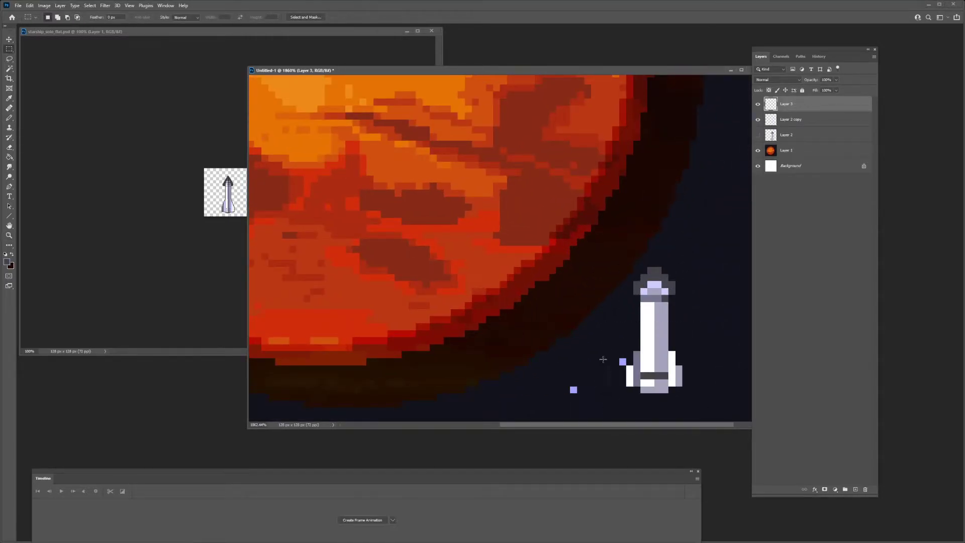
key("ctrl+z")
key("ctrl+z")
key("ctrl+space")
left_click_drag(686, 396, 611, 353)
mouse_move(608, 352)
left_mouse_down()
mouse_move(586, 345)
mouse_move(597, 355)
left_mouse_up()
key("ctrl+space")
left_click_drag(598, 356, 622, 375)
left_click(629, 379, "alt")
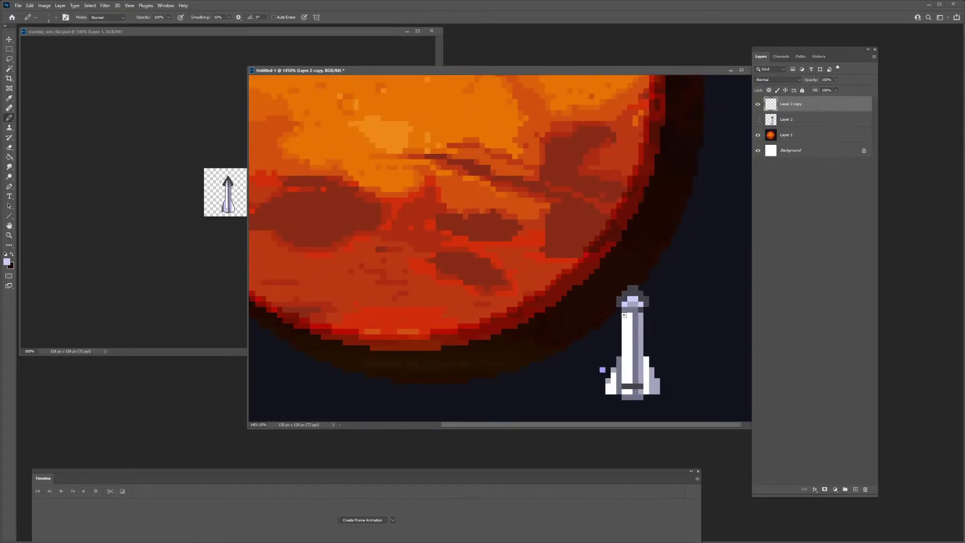
Step: Delete the hidden Layer 2 and add a new empty layer above the tiny rocket
key("ctrl+0")
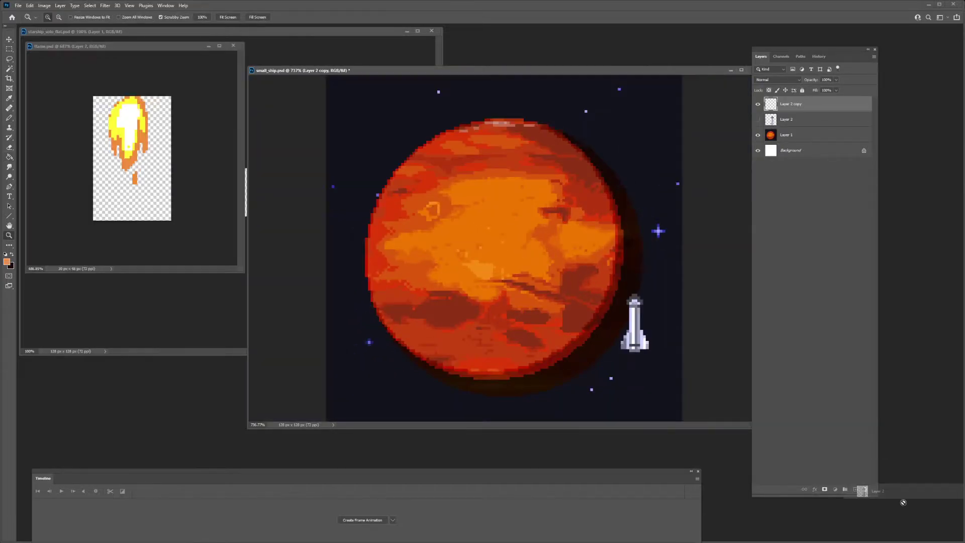
left_click_drag(903, 503, 865, 490)
left_click(856, 489)
Step: Pencil a small exhaust flame under the rocket, sampling its yellow from the larger flame document
key("b")
left_click_drag(631, 356, 636, 375)
key("e")
key("b")
left_click(132, 152, "alt")
Step: Create a frame animation with a second frame, duplicate the flame layer, hide the original there and redraw the copied flame smaller
left_click(362, 520)
left_click(130, 516)
key("ctrl+j")
left_click(759, 129)
key("e")
key("b")
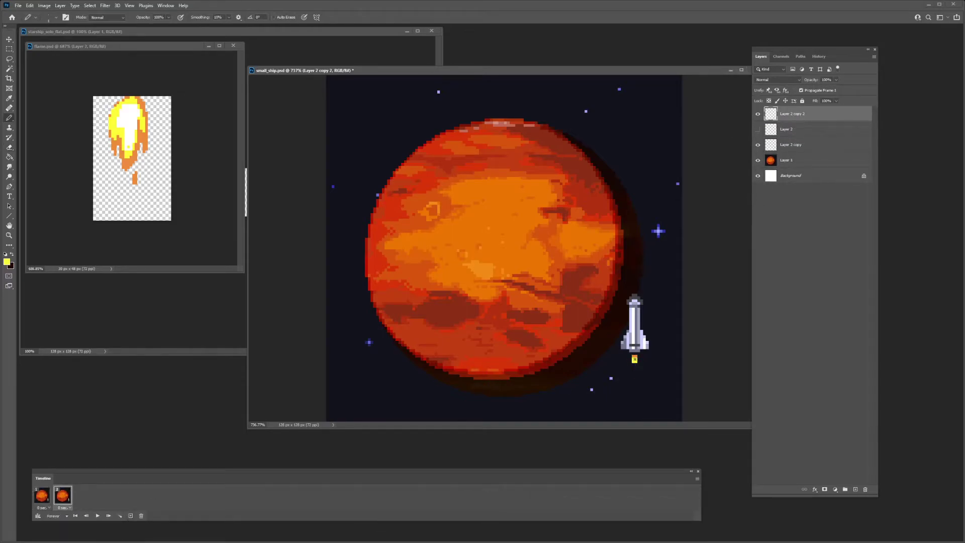
Step: Set both frames' delay to 0.1 seconds and play the flame animation from the first frame
left_click(43, 497, "shift")
left_click(49, 508)
left_click(63, 441)
left_click(44, 499)
key("space")
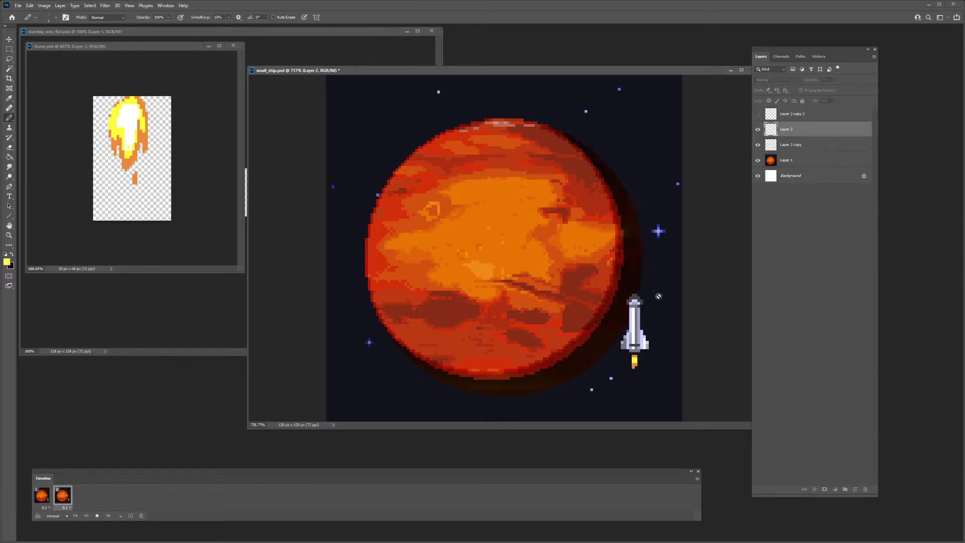
Step: Erase and nudge flame pixels in both frames to vary the flicker, replaying the animation to check it
key("e")
key("space")
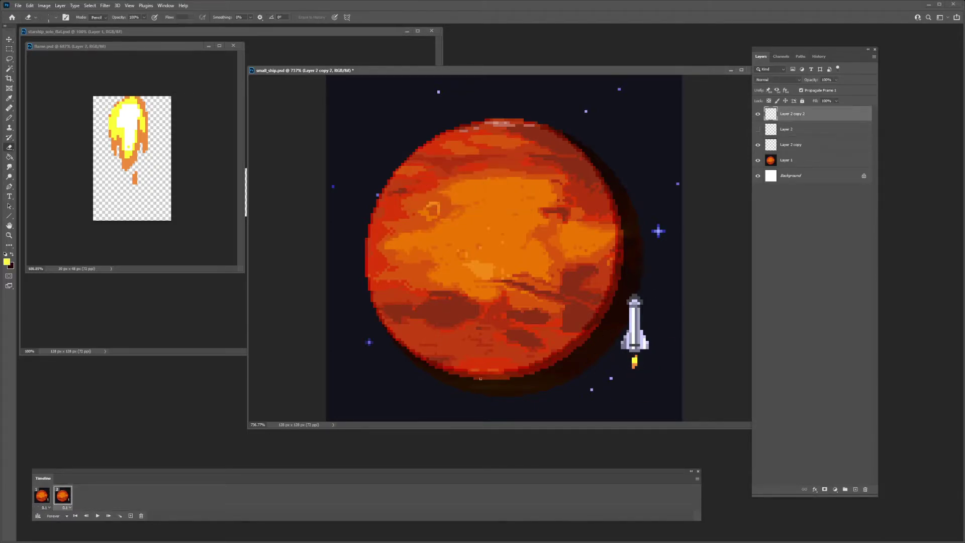
key("v")
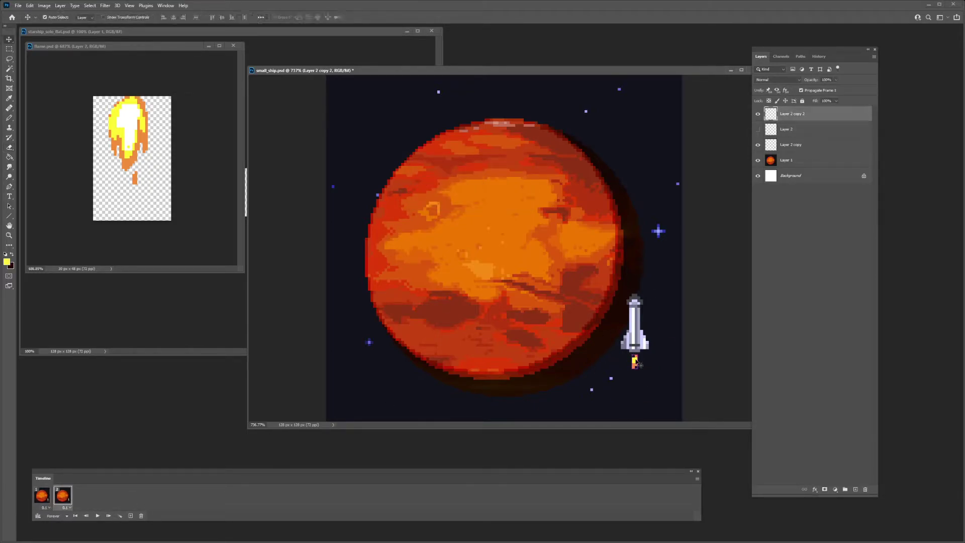
key("e")
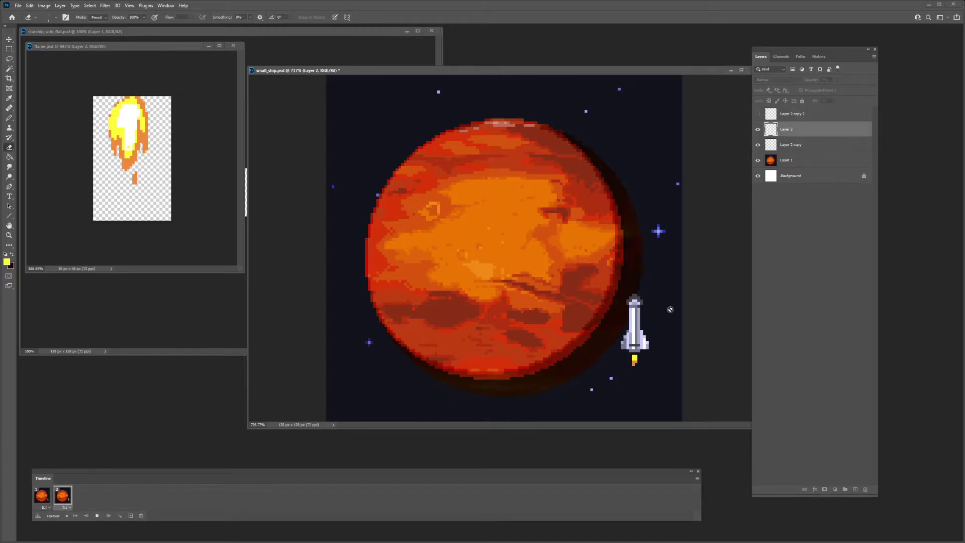
left_click(42, 495)
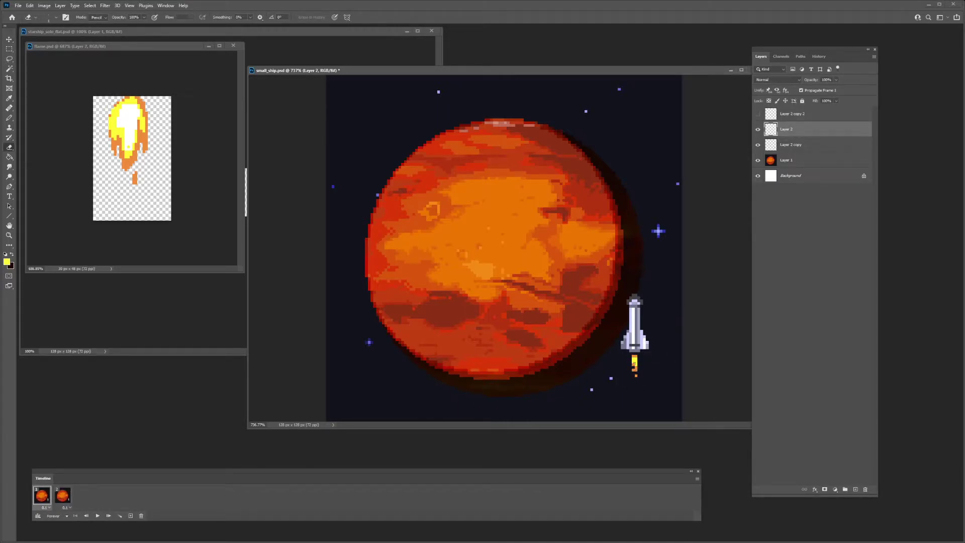
key("space")
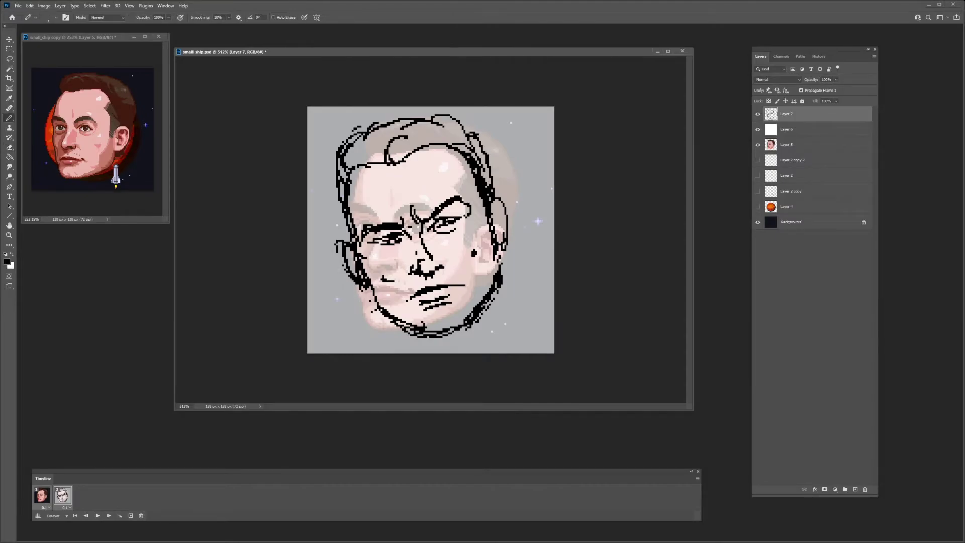
Step: Toggle layer visibility to compare the black face sketch with the portrait beneath it
left_click_drag(758, 129, 758, 114)
mouse_move(758, 114)
left_mouse_down()
mouse_move(758, 130)
mouse_move(758, 114)
mouse_move(757, 129)
mouse_move(780, 108)
left_mouse_up()
left_click(758, 145)
left_click(758, 145)
Step: Flip the view horizontally and redraw the face sketch's jaw outline below the ears
mouse_move(392, 282)
left_mouse_down()
mouse_move(408, 281)
mouse_move(358, 290)
left_mouse_up()
key("ctrl+shift+h")
key("b")
left_click_drag(360, 296, 373, 308)
key("e")
key("b")
key("e")
Step: Erase the rough chin strokes and redraw the chin and lower jaw as a cleaner outline
left_click_drag(452, 344, 485, 318)
key("b")
mouse_move(491, 315)
left_mouse_down()
mouse_move(450, 345)
mouse_move(412, 343)
left_mouse_up()
key("e")
key("b")
key("e")
key("b")
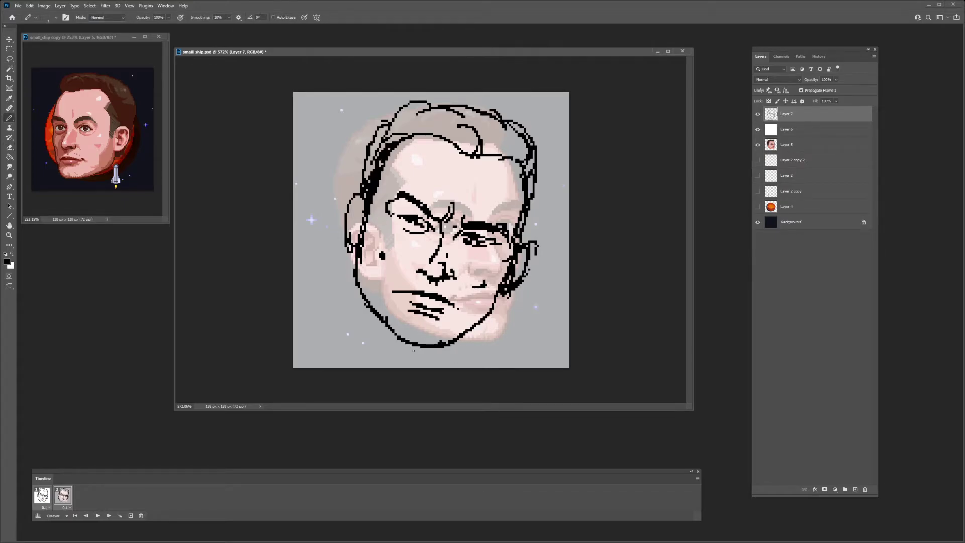
Step: Flip the view back and thin the near side of the jaw outline by erasing and redrawing it
key("ctrl+shift+h")
key("e")
left_click_drag(476, 319, 464, 334)
key("b")
left_click_drag(495, 304, 476, 322)
key("e")
key("b")
key("e")
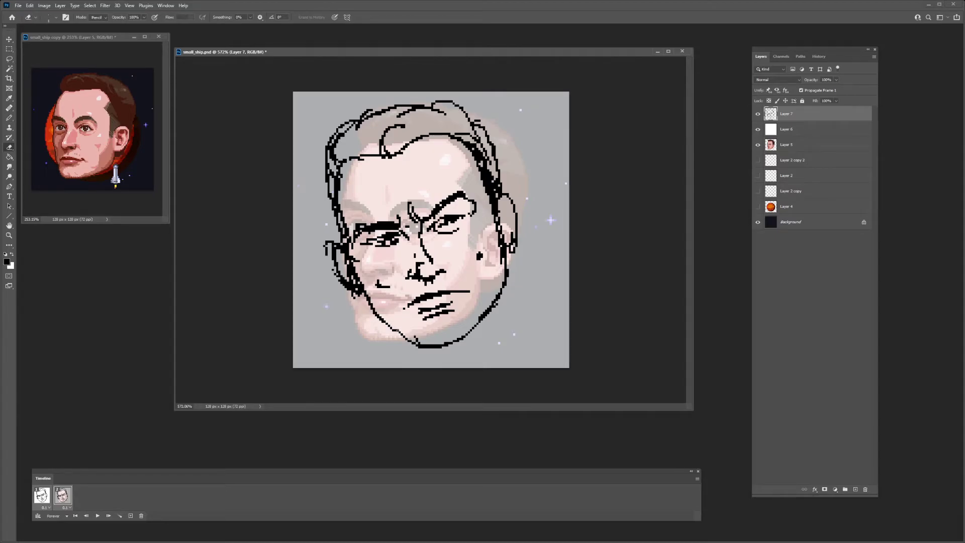
Step: Flip the view, show the canvas full screen, fill the near-side hair solid black and rework the lines beside the ear
key("ctrl+shift+h")
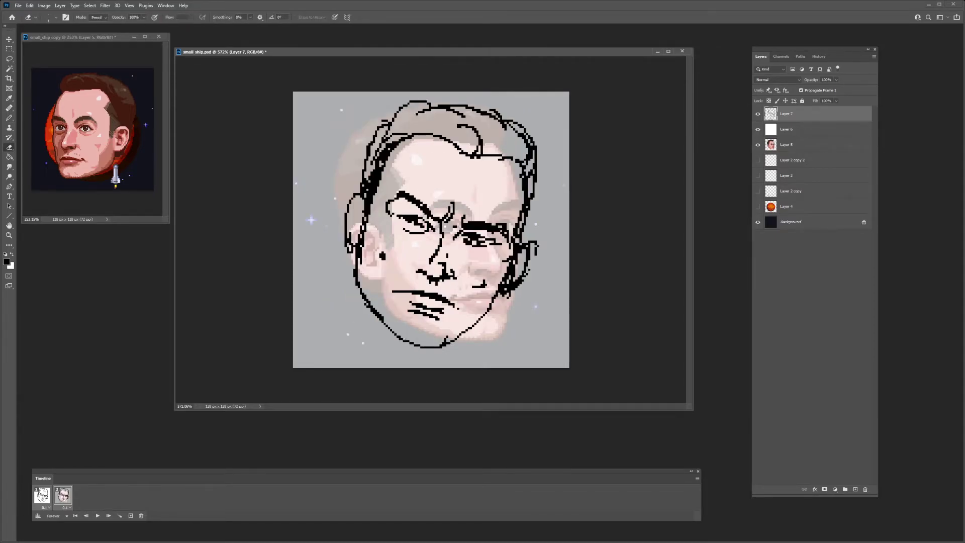
key("f")
key("b")
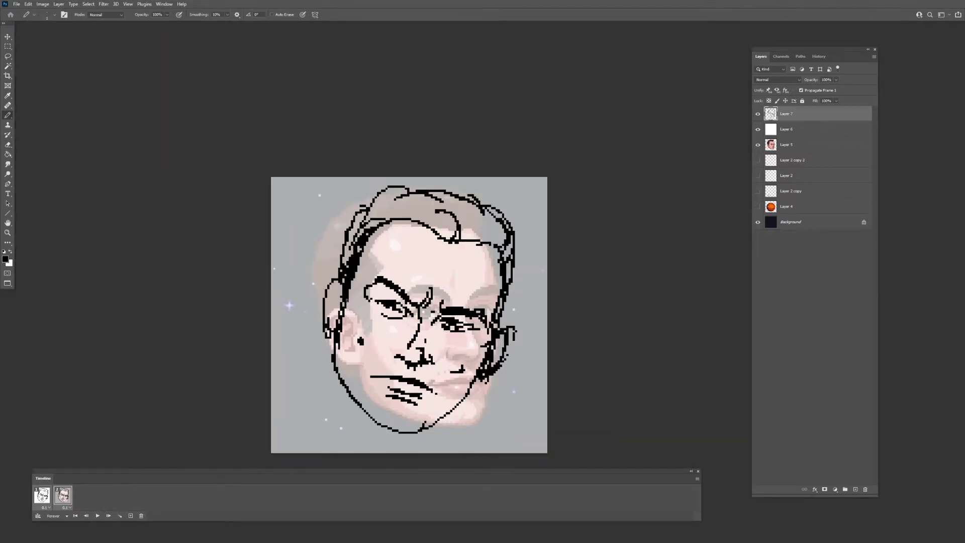
key("ctrl+z")
left_click_drag(356, 328, 375, 336)
key("e")
key("b")
key("e")
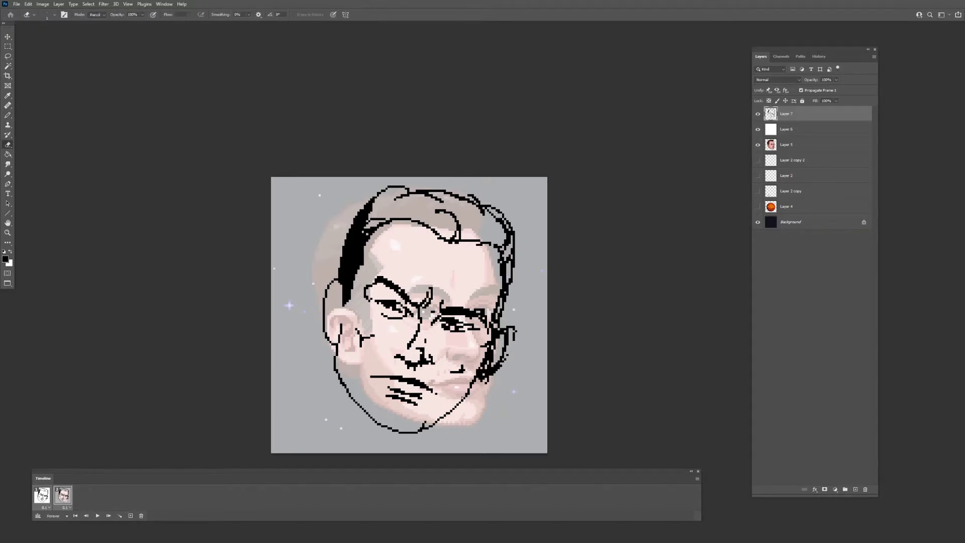
key("b")
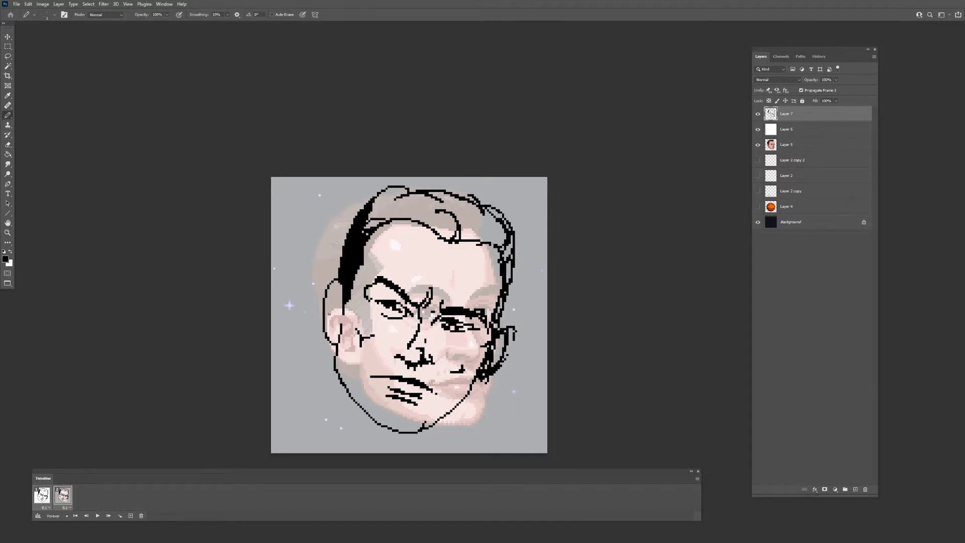
Step: Undo the last stroke and redraw the near ear's outline, checking it with the view flipped horizontally
key("ctrl+z")
left_click(335, 299, "shift")
key("ctrl+shift+h")
left_click_drag(405, 197, 392, 157)
key("e")
key("b")
key("e")
key("b")
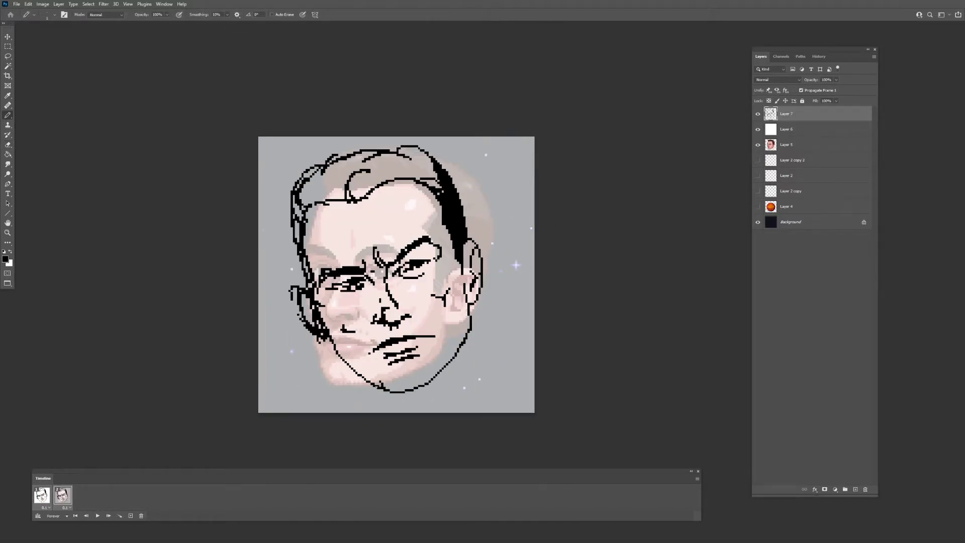
Step: Undo the last few strokes, erase the rough far ear and redraw the far side of the face
key("ctrl+z")
key("ctrl+z")
key("ctrl+z")
key("ctrl+z")
key("e")
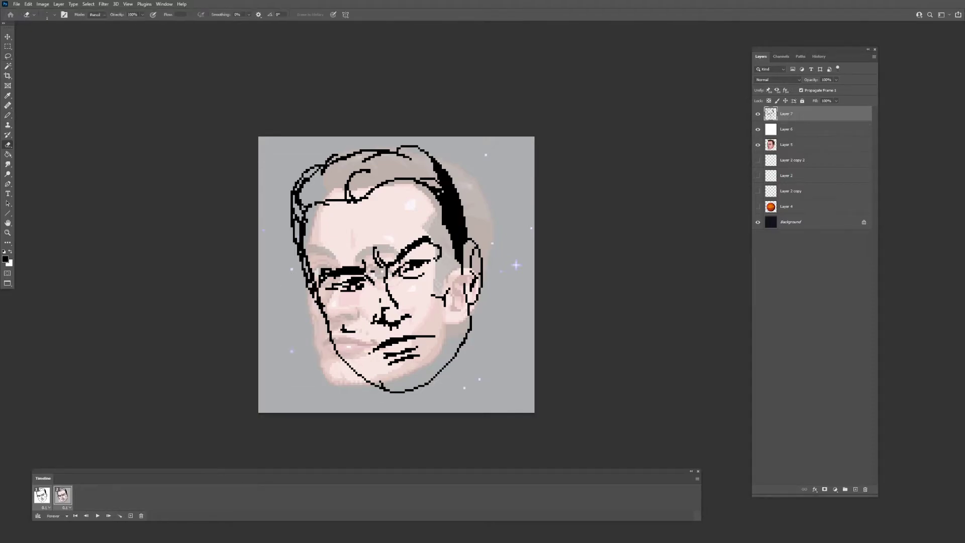
key("b")
key("e")
key("b")
key("e")
Step: Compare the two frames and redraw the nose bridge, tip and nostril of the face sketch in the second frame
key("z")
left_click(42, 496)
key("b")
left_click(63, 495)
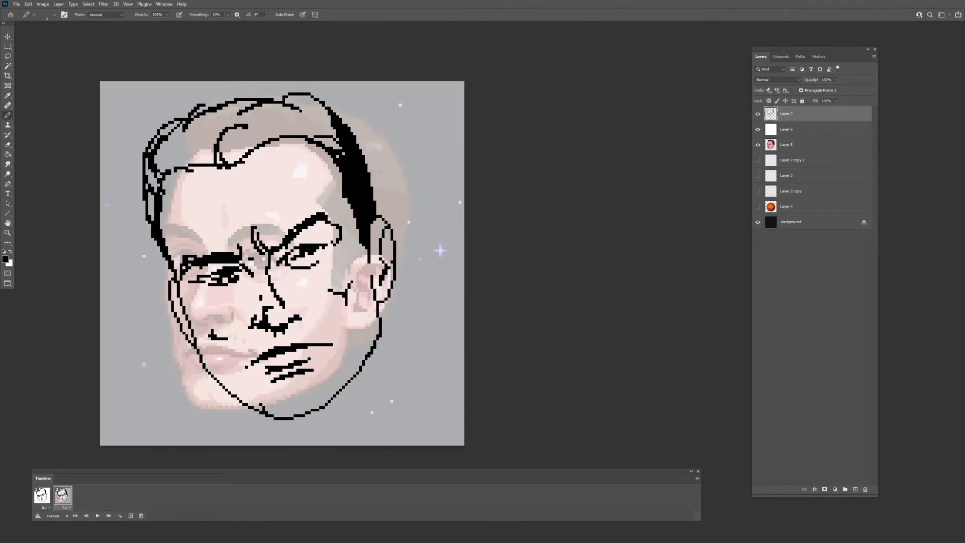
key("e")
key("b")
key("e")
key("b")
mouse_move(288, 326)
left_mouse_down()
mouse_move(301, 319)
mouse_move(251, 327)
mouse_move(279, 341)
left_mouse_up()
key("e")
key("b")
key("e")
key("b")
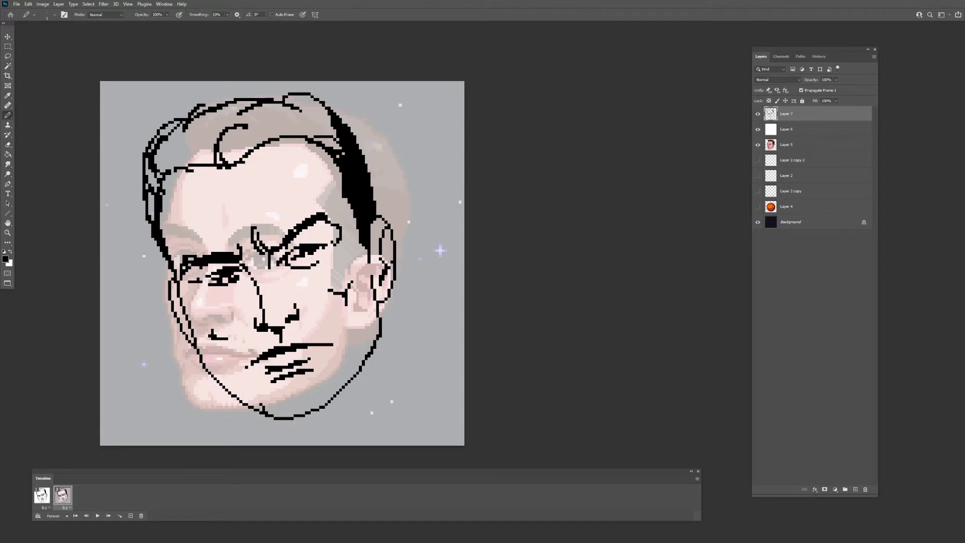
Step: Refine the sketch's eyes, brows, mouth, cheek and hair lines, and flip the view horizontally
key("e")
mouse_move(238, 275)
left_mouse_down()
mouse_move(229, 279)
mouse_move(236, 273)
left_mouse_up()
key("b")
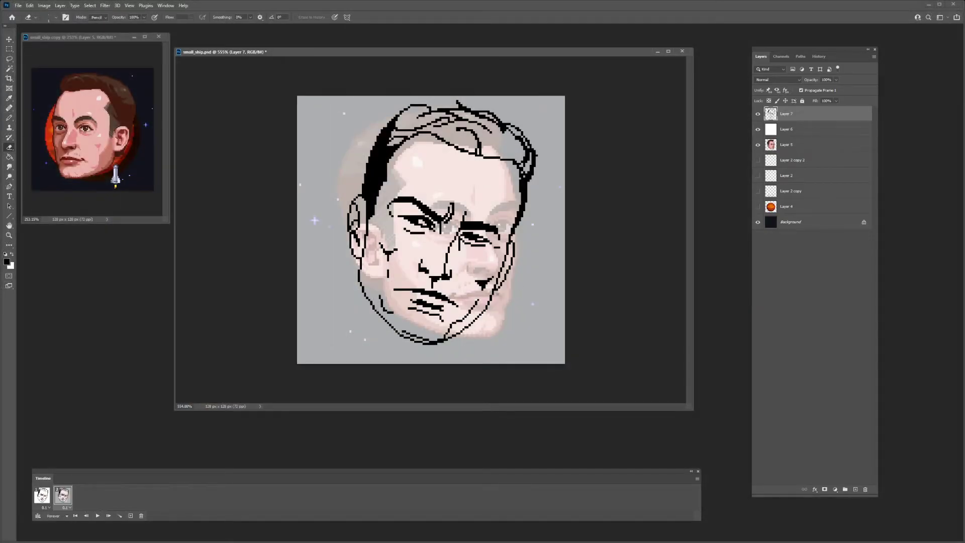
key("b")
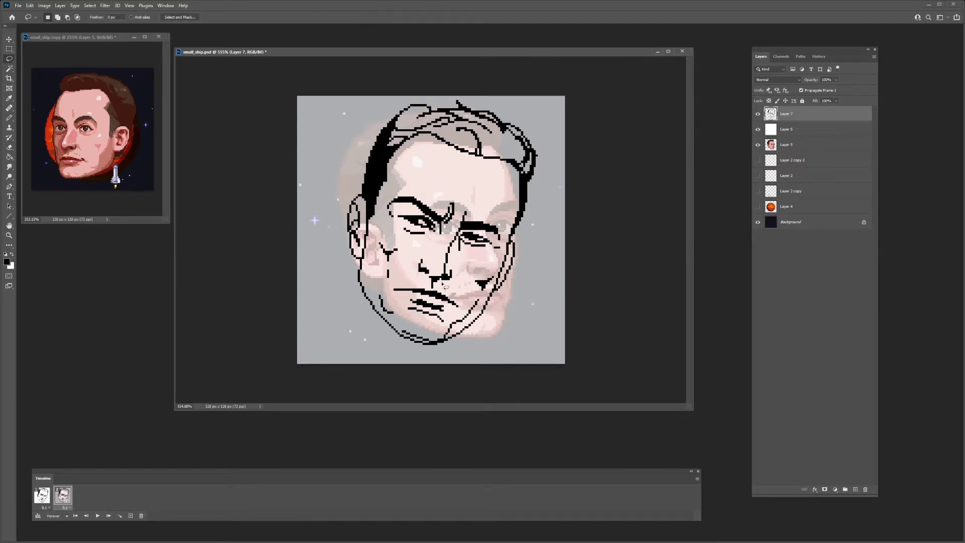
key("ctrl+shift+h")
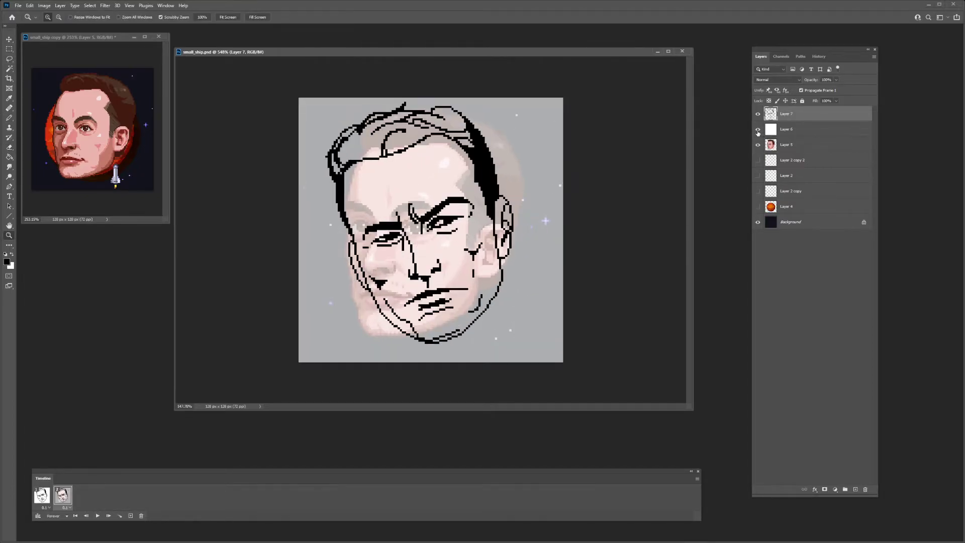
Step: Recolor all the black sketch lines dark brown with the Paint Bucket
key("g")
left_click(349, 118)
key("w")
key("g")
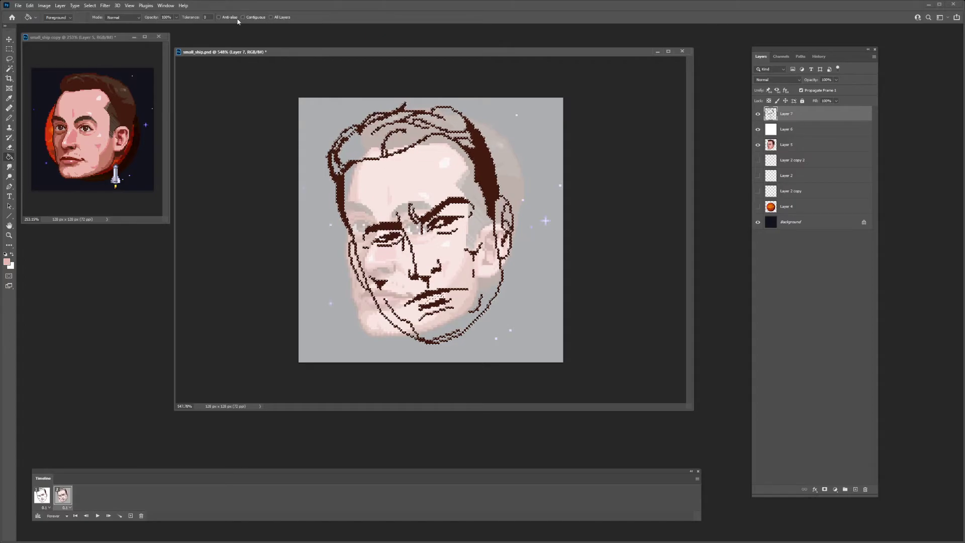
Step: Turn on Contiguous filling and fill the face and ear with pink skin color and the hair with brown
left_click(242, 17)
left_click(419, 176)
left_click(504, 221)
left_click(374, 144)
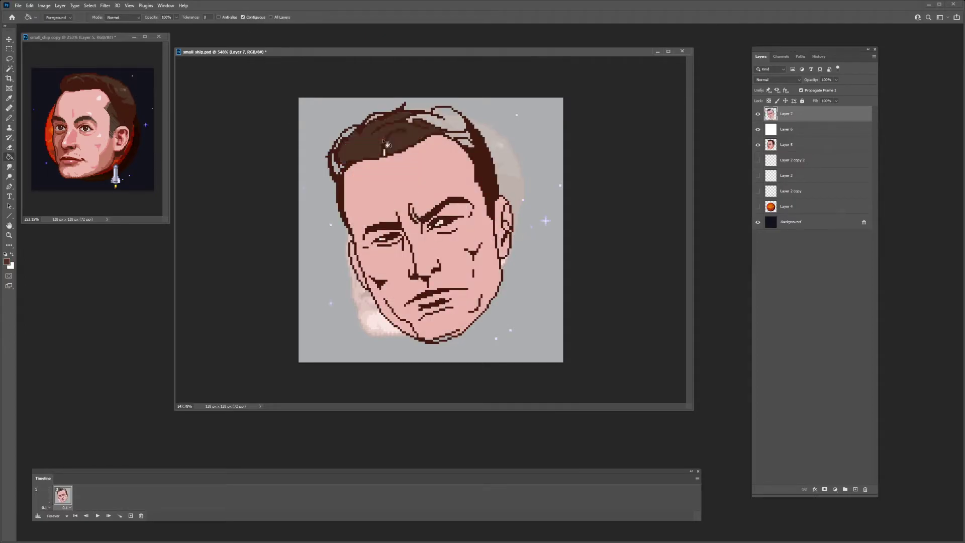
Step: Lasso the chin area of the filled face and adjust it
key("l")
left_click_drag(431, 312, 464, 370)
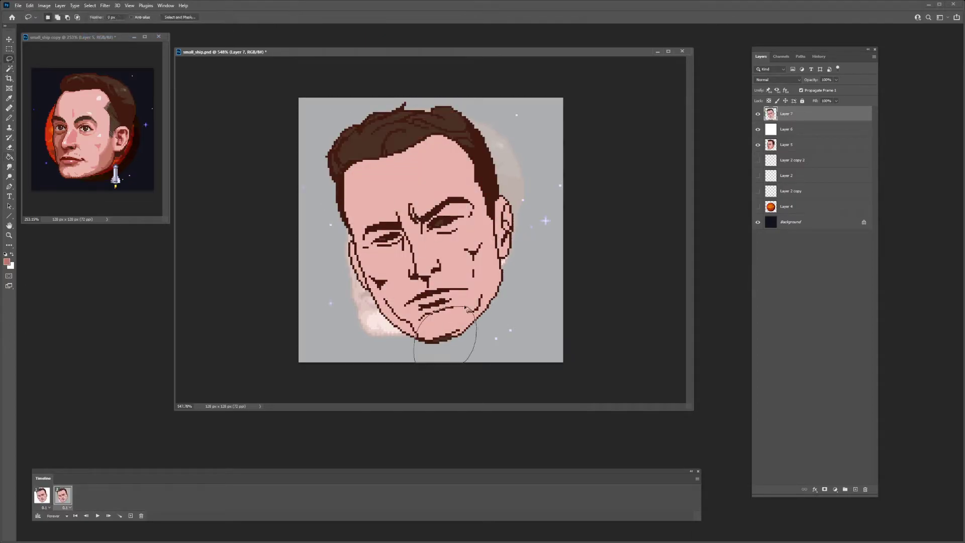
key("b")
Step: Save small_ship.psd and zoom in on the face in the small_ship copy reference document
left_click(75, 37)
scroll(99, 146, "up", 6)
left_click(351, 52)
key("b")
key("ctrl+s")
left_click(112, 126)
key("z")
left_click_drag(112, 126, 83, 118)
Step: Hide Layer 5, keep the white Layer 6 visible, shift the document window aside and flip the view horizontally
left_click(553, 52)
left_click_drag(758, 130, 758, 207)
mouse_move(521, 53)
left_mouse_down()
mouse_move(445, 87)
mouse_move(470, 57)
left_mouse_up()
left_click(758, 129)
key("ctrl+shift+h")
Step: Clean up the jaw outline below the ear in the mirrored view, alternating Pencil and Eraser with sampled face colors
key("b")
left_click(308, 286, "alt")
left_click(315, 296, "alt")
left_click(314, 299, "alt")
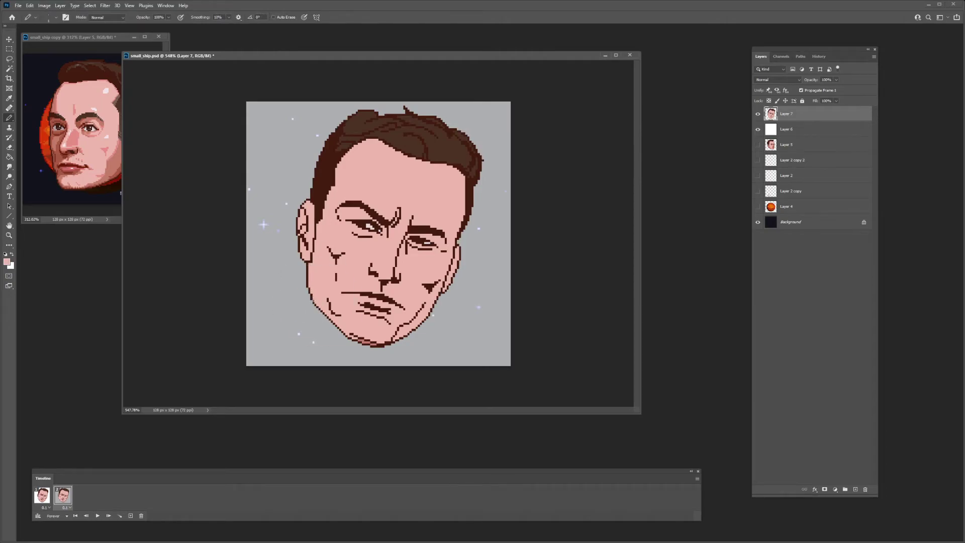
key("e")
key("b")
left_click_drag(309, 264, 308, 268)
key("e")
key("b")
left_click(307, 273, "alt")
left_click_drag(306, 283, 309, 297)
Step: Flip the view horizontally and touch up the jaw outline with a sampled color
key("ctrl+shift+h")
mouse_move(442, 302)
left_mouse_down()
mouse_move(473, 302)
mouse_move(468, 323)
mouse_move(448, 317)
left_mouse_up()
left_click(475, 308, "alt")
key("e")
key("b")
key("z")
mouse_move(357, 389)
left_mouse_down()
mouse_move(388, 392)
mouse_move(421, 361)
left_mouse_up()
key("b")
key("z")
Step: Refine the eyes and the line under the left one with the Pencil, sampling colors from the face
left_click_drag(352, 168, 299, 166)
left_click_drag(347, 220, 376, 221)
key("b")
left_click(377, 228, "alt")
left_click_drag(298, 244, 324, 244)
key("z")
mouse_move(377, 239)
left_mouse_down()
mouse_move(319, 234)
mouse_move(349, 231)
left_mouse_up()
key("b")
left_click(408, 206, "alt")
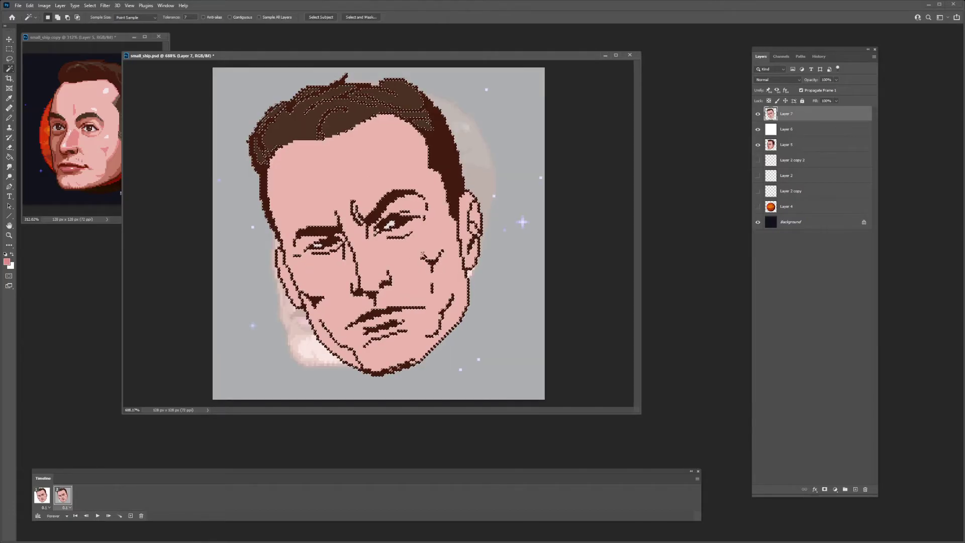
Step: Recolor the dark inner crease lines on the cheeks, chin and jaw in a lighter reddish brown
left_click_drag(316, 301, 308, 293)
left_click_drag(366, 346, 407, 331)
left_click_drag(427, 335, 452, 295)
left_click_drag(432, 291, 432, 262)
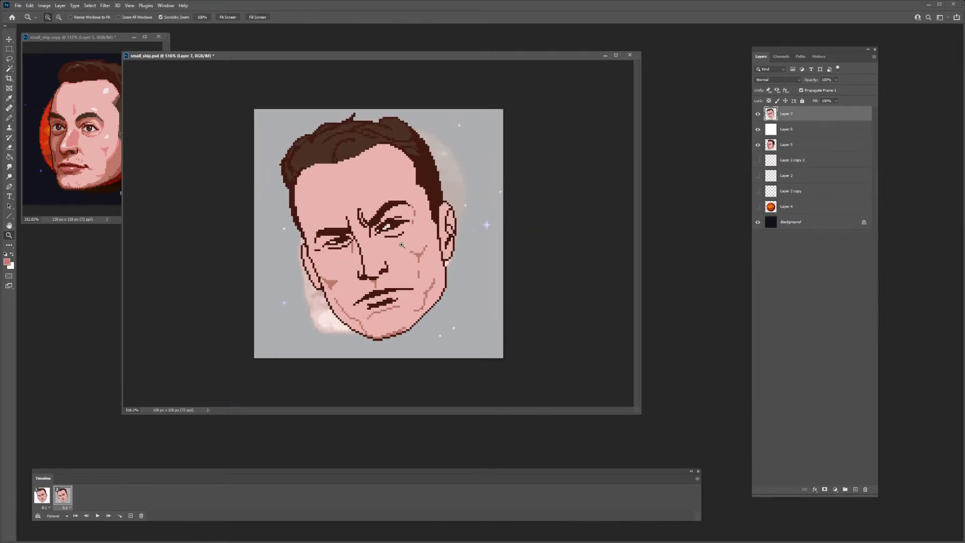
Step: Sample a skin shadow color from the reference portrait and fill the left cheek hollow with it
key("b")
left_click(117, 170, "alt")
key("g")
left_click(330, 284)
Step: Select the skin area, hide the selection edges and paint shadow on the left side of the forehead and around the eye
key("w")
left_click(330, 189)
key("ctrl+h")
key("b")
mouse_move(307, 168)
left_mouse_down()
mouse_move(320, 230)
mouse_move(349, 237)
left_mouse_up()
mouse_move(352, 243)
left_mouse_down()
mouse_move(338, 279)
mouse_move(314, 300)
mouse_move(322, 243)
left_mouse_up()
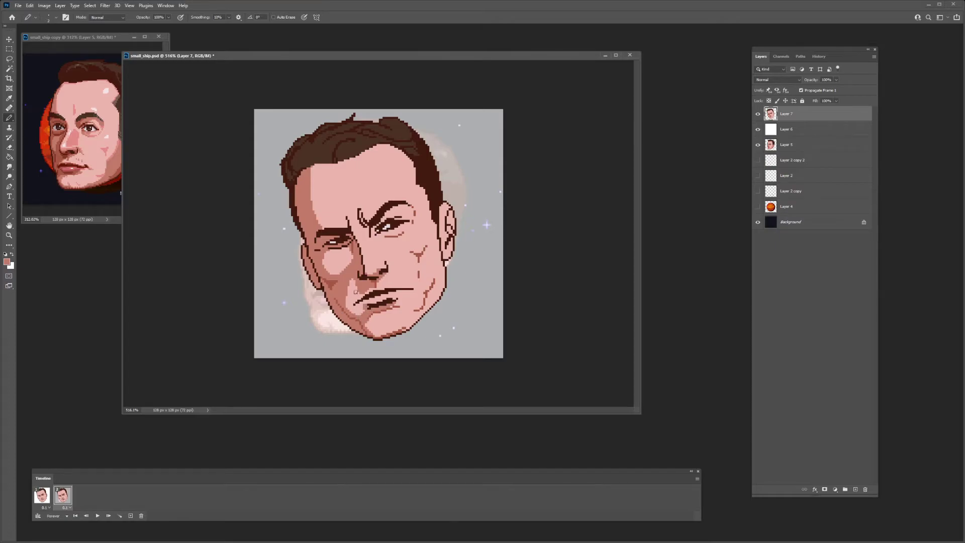
Step: Enlarge the Pencil and shade the right side of the jaw by outlining the shadow edge and filling it
left_click(405, 275, "alt")
left_click_drag(372, 56, 418, 50)
key("bracketright")
key("bracketright")
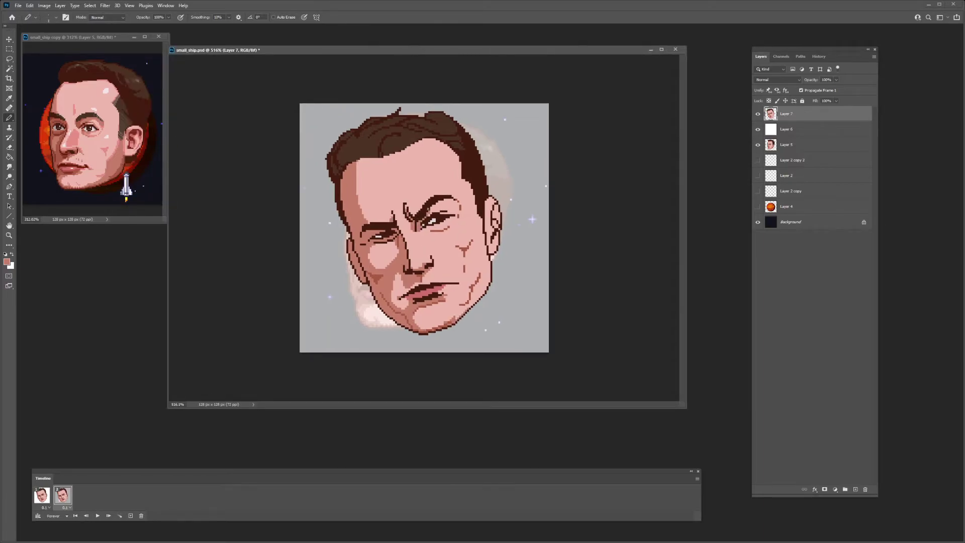
left_click_drag(484, 267, 473, 295)
key("g")
left_click(484, 283)
key("b")
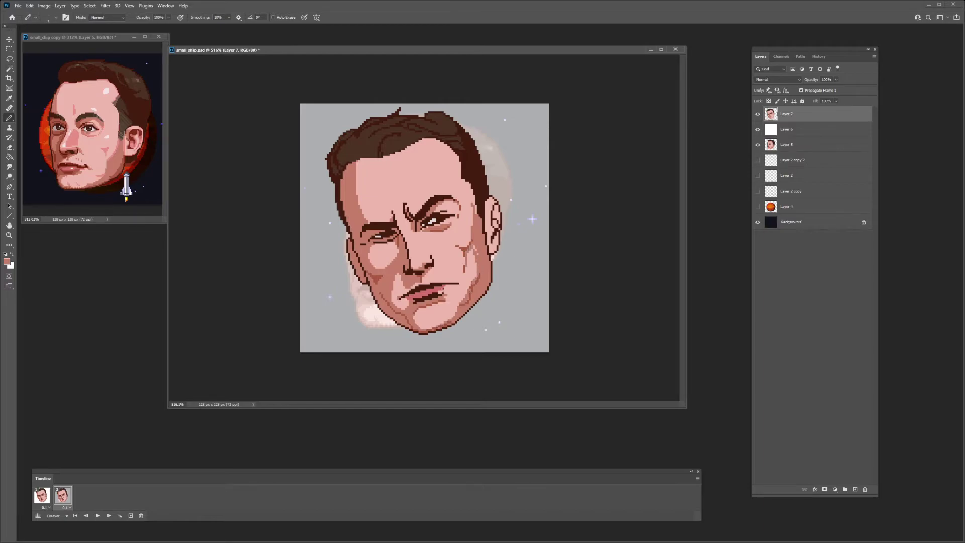
Step: Sample warm tones and paint reddish shading on the nose and around the mouth
left_click(439, 229, "alt")
left_click_drag(370, 254, 388, 268)
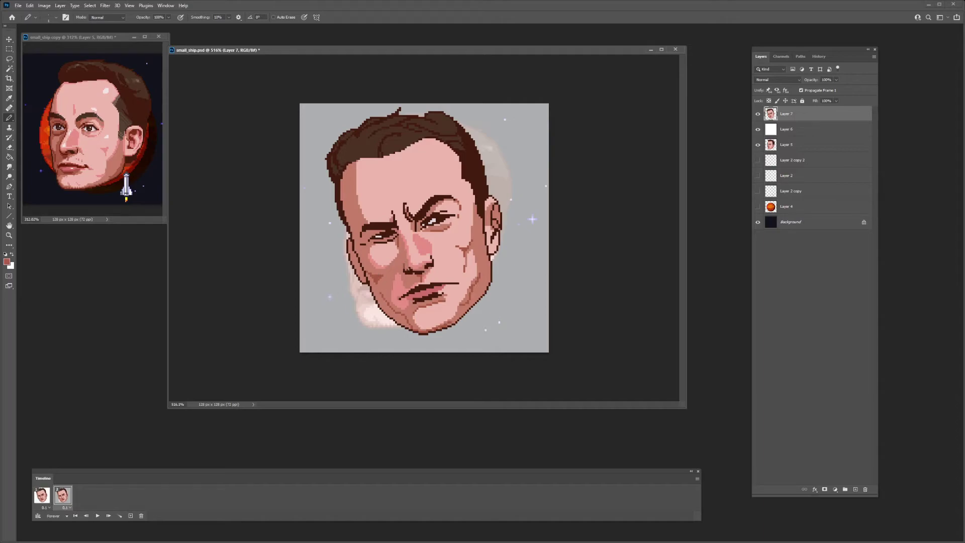
left_click(396, 232, "alt")
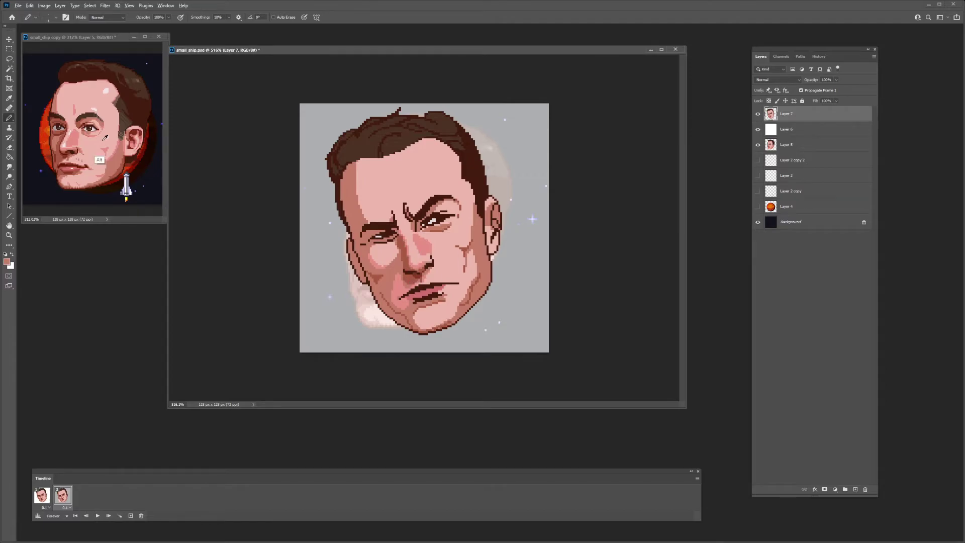
left_click(397, 260, "alt")
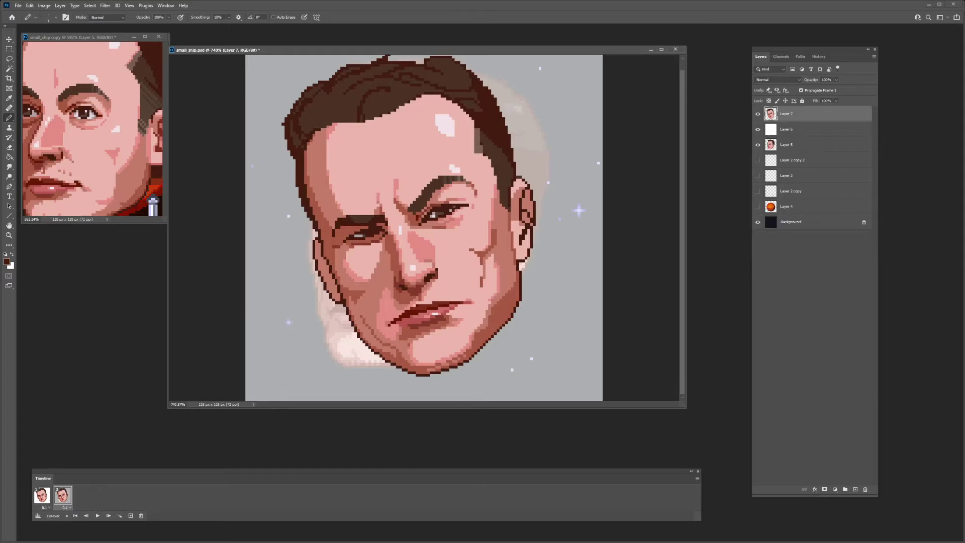
Step: Refine the eyes and lips and add stubble dots above the mouth, matching the reference portrait
scroll(400, 290, "down", 4)
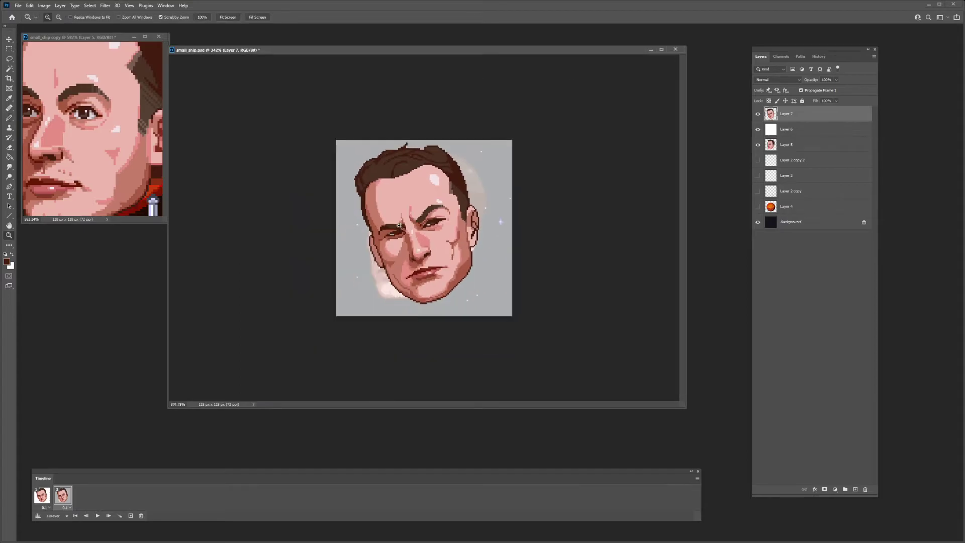
scroll(401, 290, "up", 2)
scroll(421, 240, "up", 2)
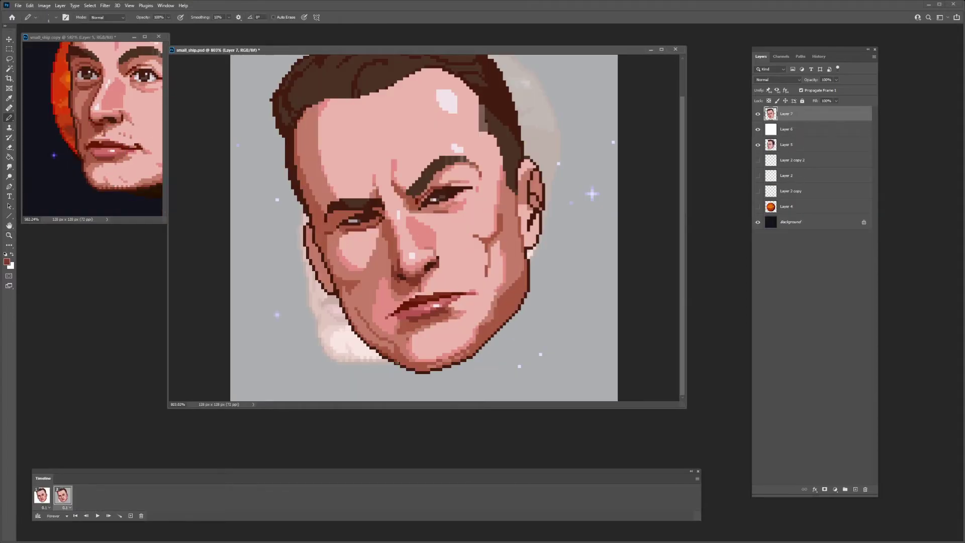
scroll(436, 176, "down", 2)
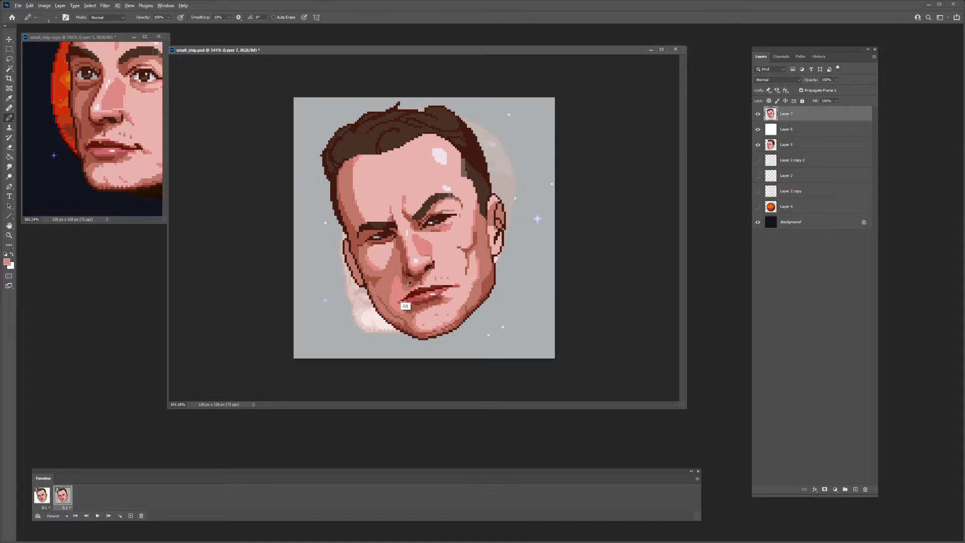
left_click(438, 280, "alt")
scroll(425, 228, "down", 2)
scroll(424, 227, "up", 2)
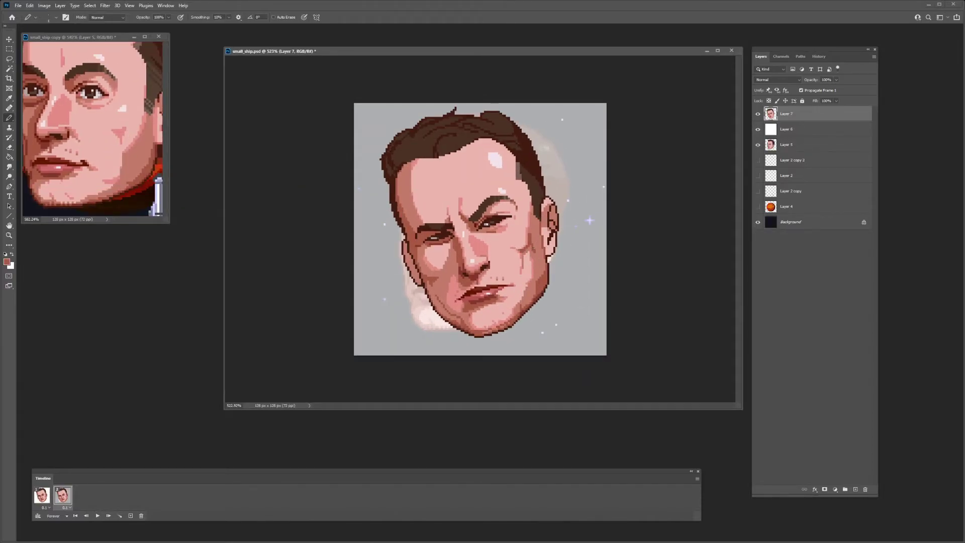
Step: Add a white highlight below the right eye and shade the ear following the reference portrait
scroll(491, 177, "down", 2)
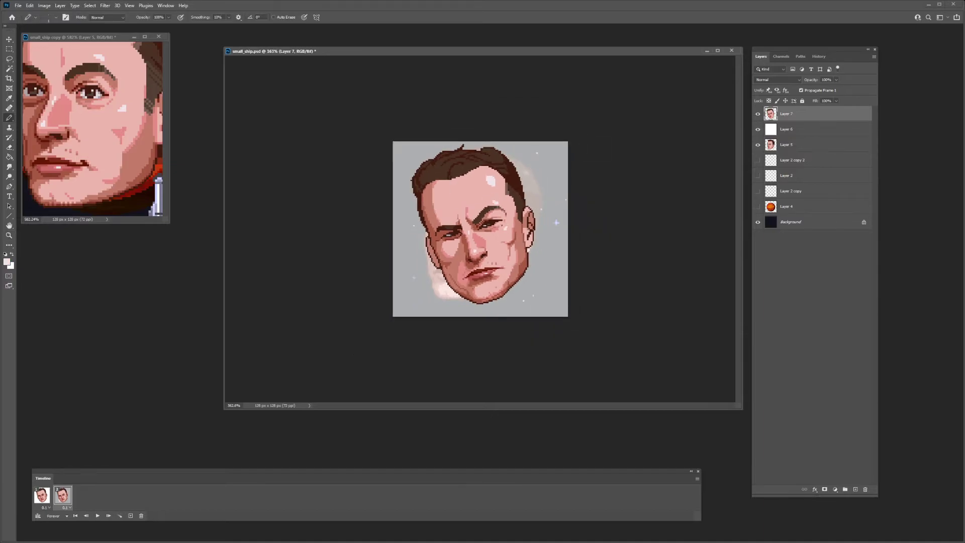
scroll(451, 247, "up", 2)
left_click(464, 329, "alt")
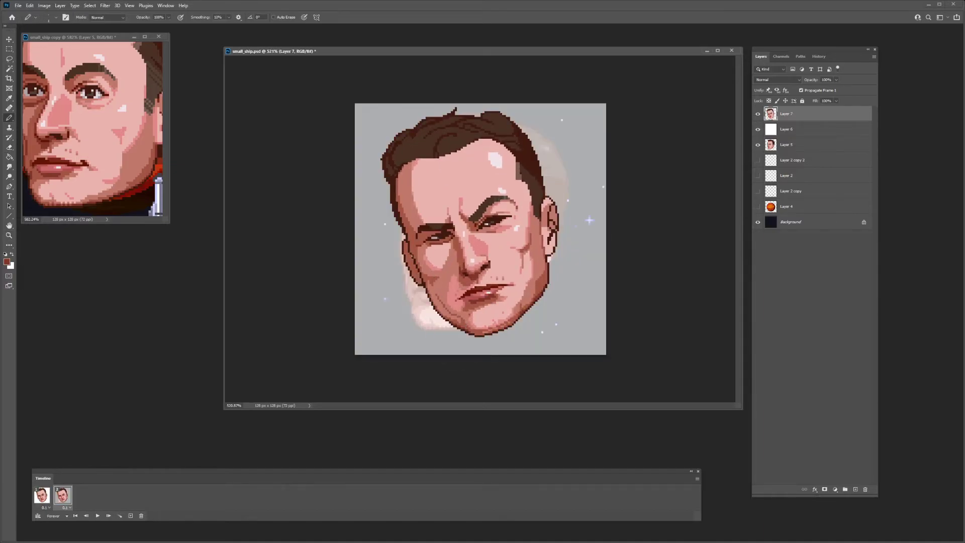
left_click_drag(122, 111, 92, 137)
left_click(547, 220)
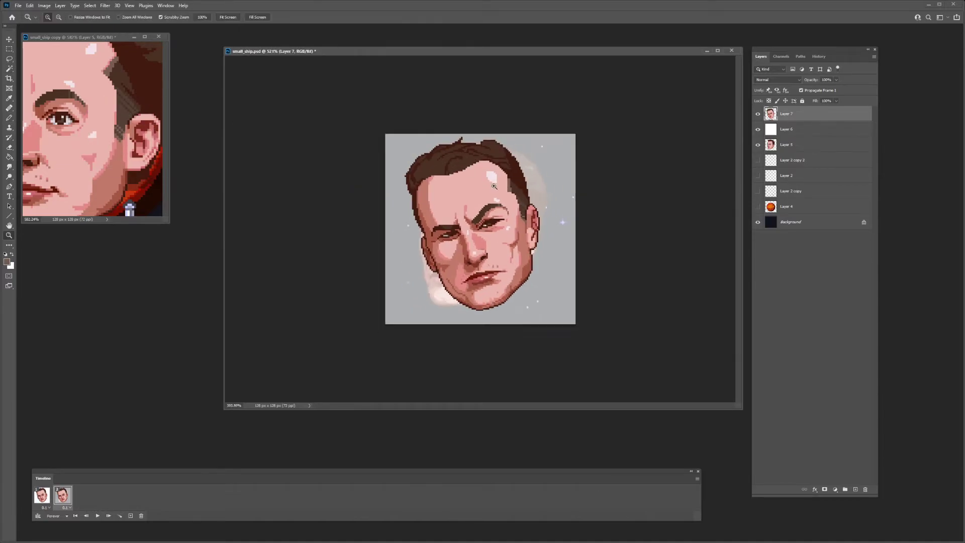
Step: Hide the white backdrop and Layer 5 in frame 2, adjust the Layer 7 face with Free Transform and flip the view horizontally
left_click(60, 500)
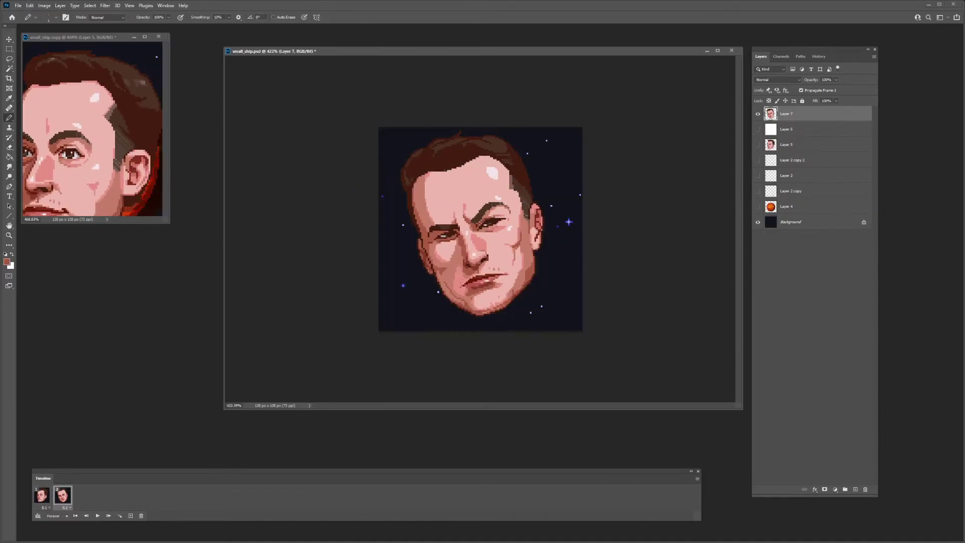
key("z")
key("ctrl+t")
left_click_drag(544, 316, 549, 319)
key("Return")
left_click_drag(419, 296, 395, 295)
key("ctrl+shift+h")
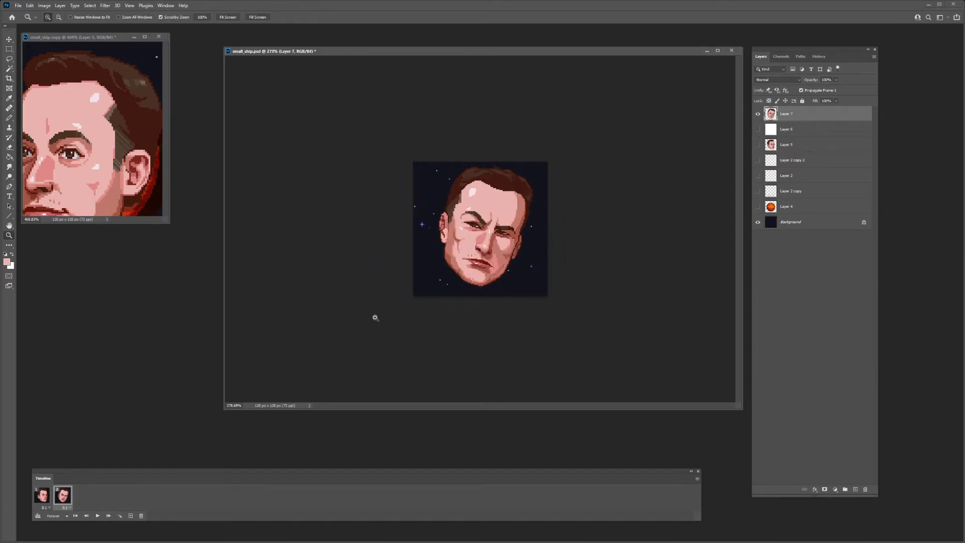
left_click(376, 318)
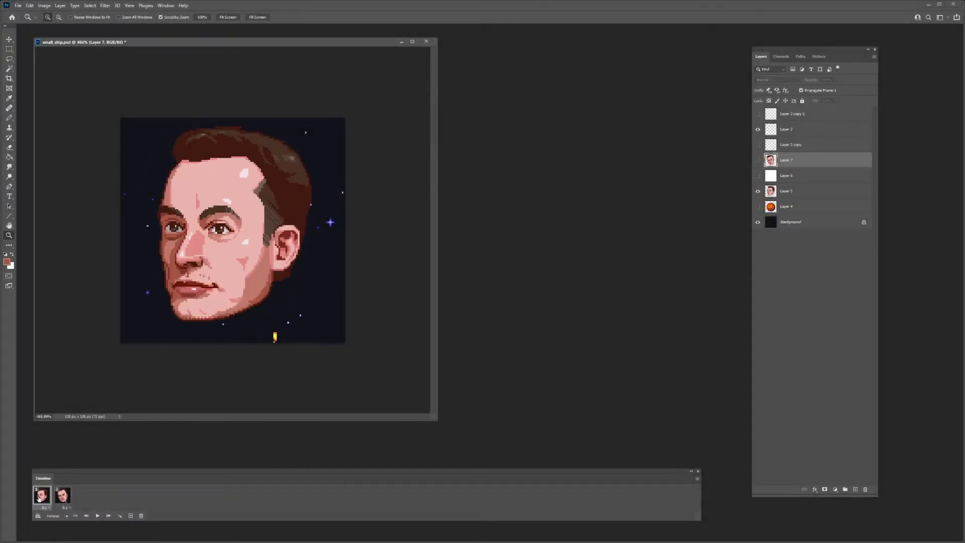
Step: Make frame 1 show the Mars planet on Layer 4 instead of the Layer 5 face, and keep the planet hidden in frame 2
left_click(63, 497)
left_click(42, 497)
left_click(758, 191)
left_click(758, 207)
left_click(64, 496)
left_click(758, 207)
left_click(45, 498)
left_click(64, 499)
left_click(42, 495)
Step: Lasso a jagged, spiky outline around the Mars planet, extending and trimming its edges
key("l")
left_click_drag(222, 149, 212, 155)
mouse_move(192, 317)
left_mouse_down()
mouse_move(280, 324)
mouse_move(290, 225)
mouse_move(245, 146)
left_mouse_up()
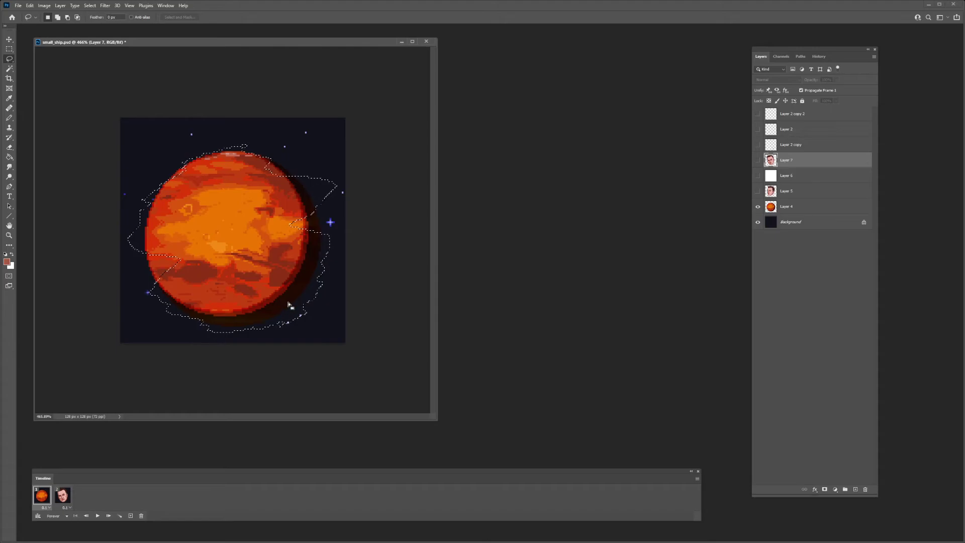
left_click_drag(332, 207, 326, 262)
left_click_drag(167, 257, 172, 266)
mouse_move(181, 251)
left_mouse_down()
mouse_move(160, 283)
mouse_move(171, 289)
left_mouse_up()
mouse_move(323, 210)
left_mouse_down()
mouse_move(344, 176)
mouse_move(298, 164)
left_mouse_up()
mouse_move(326, 278)
left_mouse_down()
mouse_move(293, 340)
mouse_move(302, 312)
left_mouse_up()
Step: Sample a dark red, add an animation frame with a new layer above Layer 4 and fill the jagged selection
key("b")
left_click(296, 274, "alt")
left_click(830, 208)
left_click(131, 516)
left_click(855, 490)
key("g")
left_click(233, 237)
left_click(42, 496)
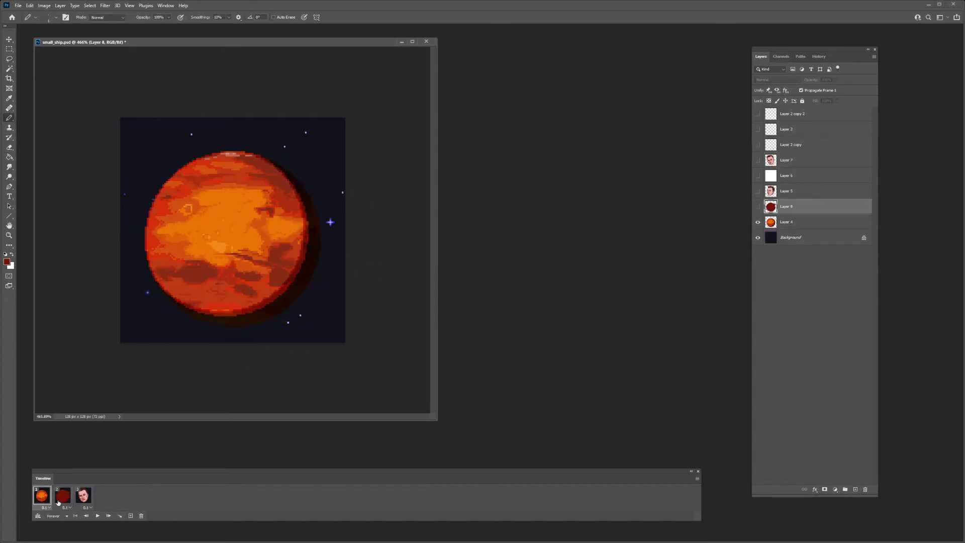
left_click(61, 497)
Step: Cut notches into the edges of the dark red shape with lasso deletions and the Eraser
key("l")
mouse_move(131, 275)
left_mouse_down()
mouse_move(185, 305)
mouse_move(129, 277)
left_mouse_up()
left_click_drag(321, 272, 325, 261)
key("Delete")
left_click_drag(141, 215, 135, 279)
key("Delete")
key("ctrl+d")
key("e")
left_click(140, 273)
Step: Compare frames 1 and 2 by switching between them and adjust the dark red shape with Free Transform
left_click(43, 499)
left_click(64, 496)
left_click(43, 501)
left_click(60, 501)
left_click(43, 501)
left_click(61, 501)
key("ctrl+t")
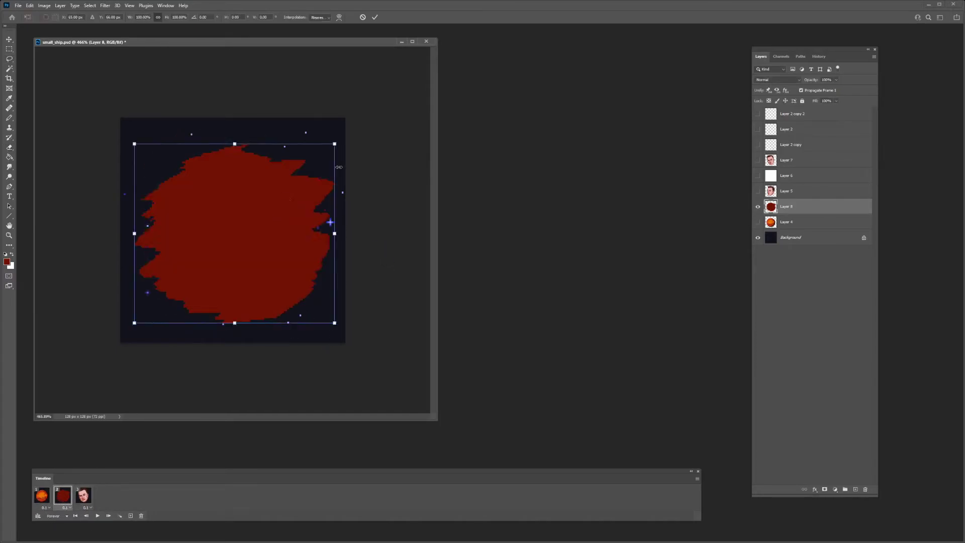
key("Return")
left_click(46, 497)
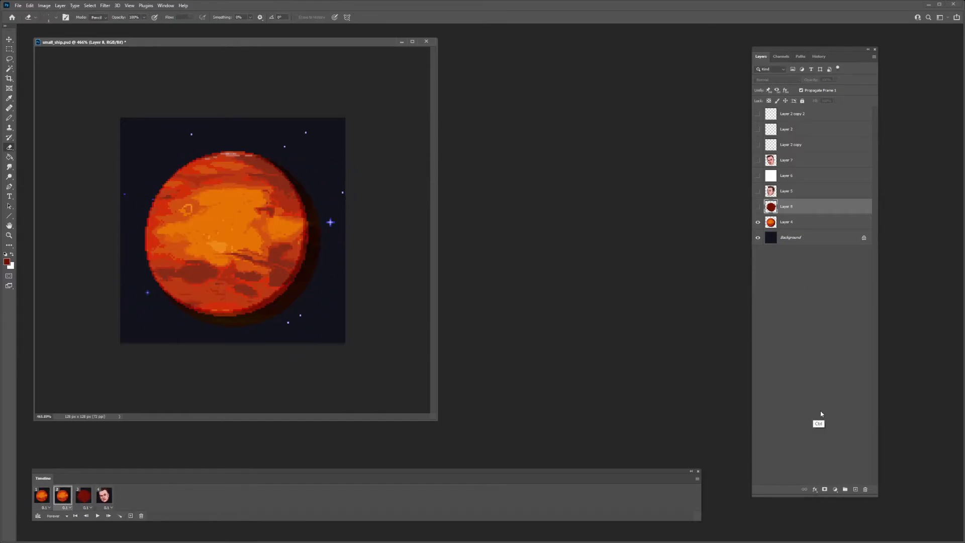
Step: Add a new layer above Layer 8, lasso a jagged outline around the planet and fill it with orange-red
key("ctrl+shift+alt+n")
key("l")
mouse_move(304, 293)
left_mouse_down()
mouse_move(293, 171)
mouse_move(165, 170)
mouse_move(138, 271)
left_mouse_up()
key("g")
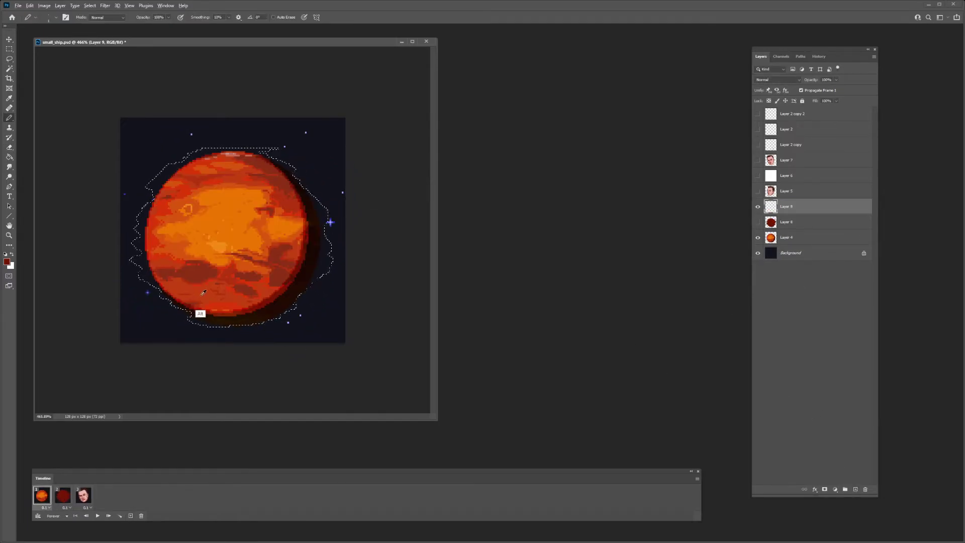
left_click(199, 315)
key("ctrl+d")
Step: Hide Layer 9 in frame 1, show it over the planet in frame 2 and compare both frames
left_click(758, 207)
left_click(63, 497)
left_click(759, 206)
left_click(43, 496)
left_click(63, 497)
Step: Make Layer 9 semi-transparent, lasso a tighter jagged outline around the planet and copy the enclosed area to a new layer
key("l")
left_click_drag(811, 80, 796, 79)
left_click_drag(310, 258, 224, 148)
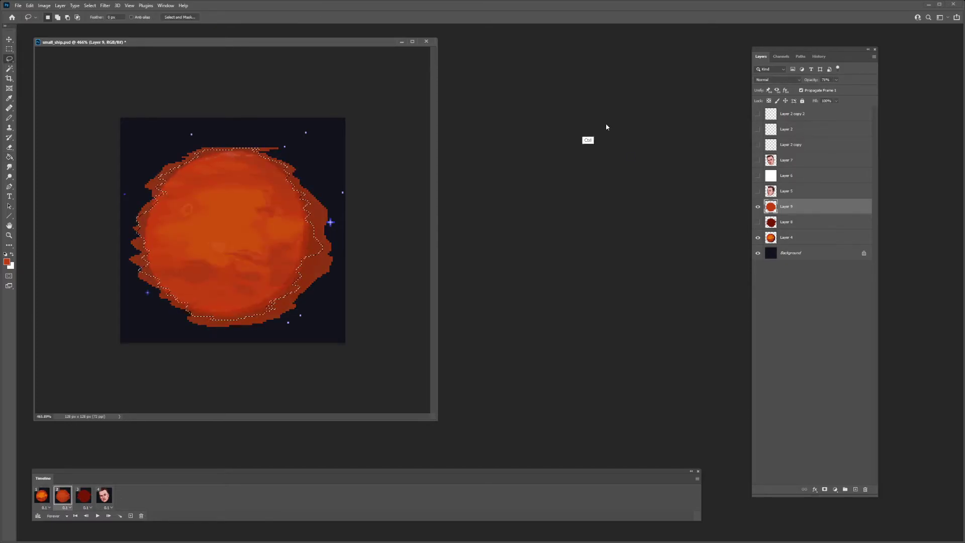
key("ctrl+j")
Step: Delete the superseded Layer 9 and the dark red Layer 8
key("Delete")
left_click(794, 206)
left_click(43, 497)
left_click(84, 498)
left_click(795, 222)
key("Delete")
Step: Show Layer 10 semi-transparent in frame 3, add a layer above it and fill a wider jagged lasso outline with orange-red
left_click(758, 206)
left_click(794, 206)
left_click_drag(811, 79, 796, 80)
left_click(855, 490)
left_click_drag(143, 258, 173, 296)
left_click_drag(152, 183, 150, 180)
key("g")
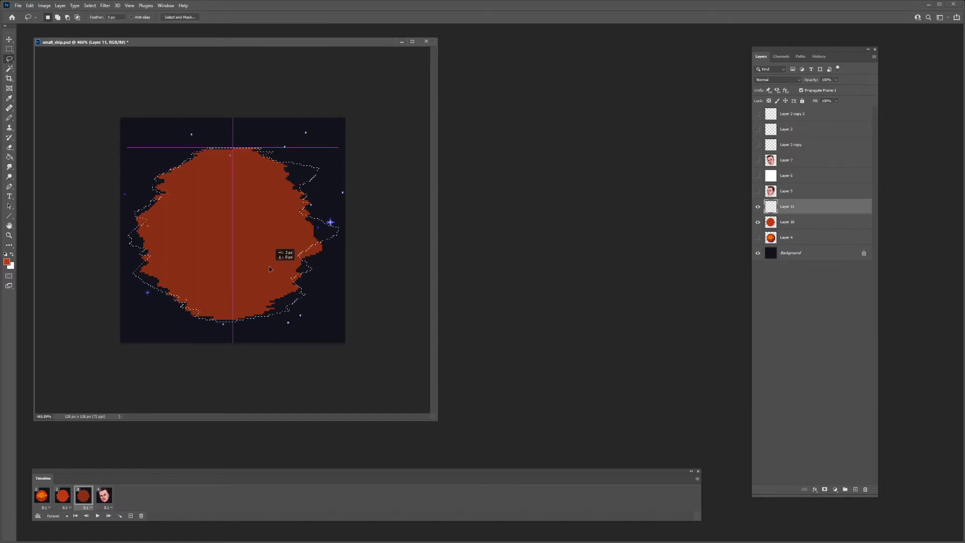
left_click(271, 264)
key("ctrl+d")
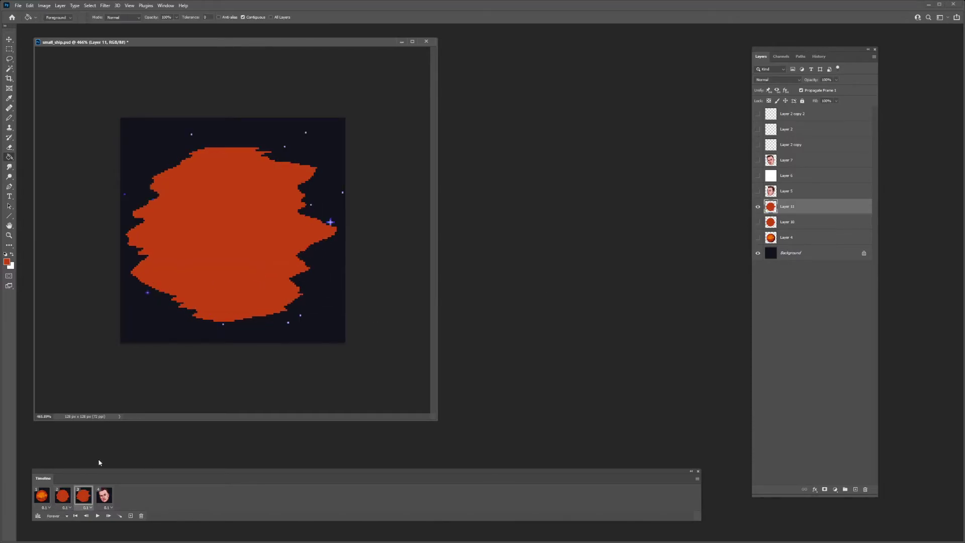
Step: Rotate the jagged orange-red shape on Layer 11 by 180 degrees with Free Transform
key("ctrl+t")
left_click_drag(293, 137, 173, 334)
key("Return")
key("b")
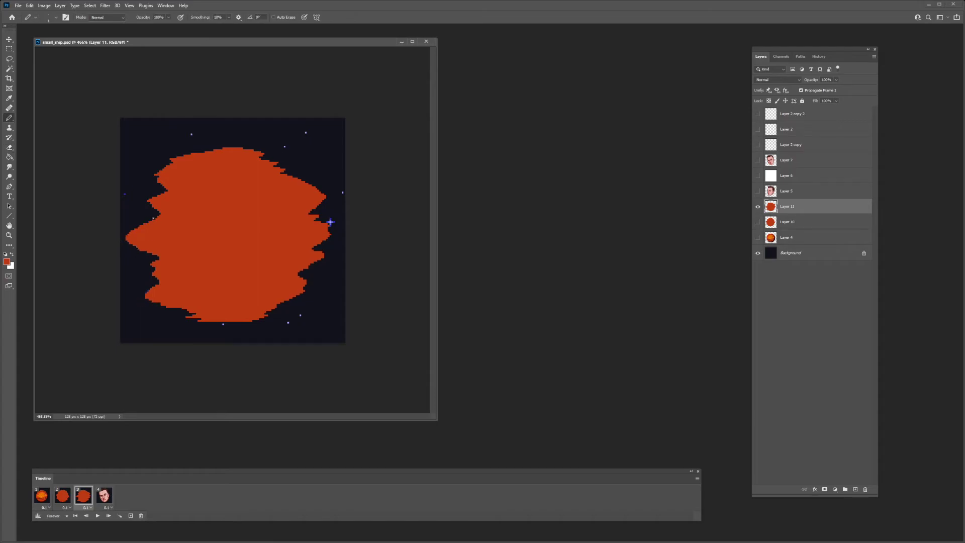
Step: Add a fourth frame, fill a new jagged lasso outline on Layer 12 with orange-red and hide Layer 11
left_click(130, 516)
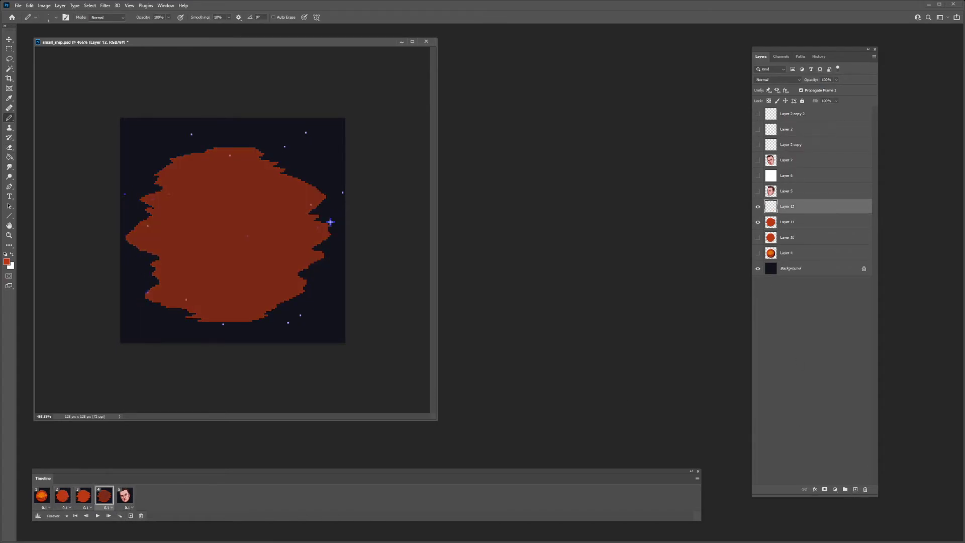
mouse_move(225, 325)
left_mouse_down()
mouse_move(296, 193)
mouse_move(192, 149)
mouse_move(162, 189)
mouse_move(158, 248)
left_mouse_up()
key("g")
left_click(222, 265)
left_click(757, 222)
left_click(43, 496)
left_click(63, 496)
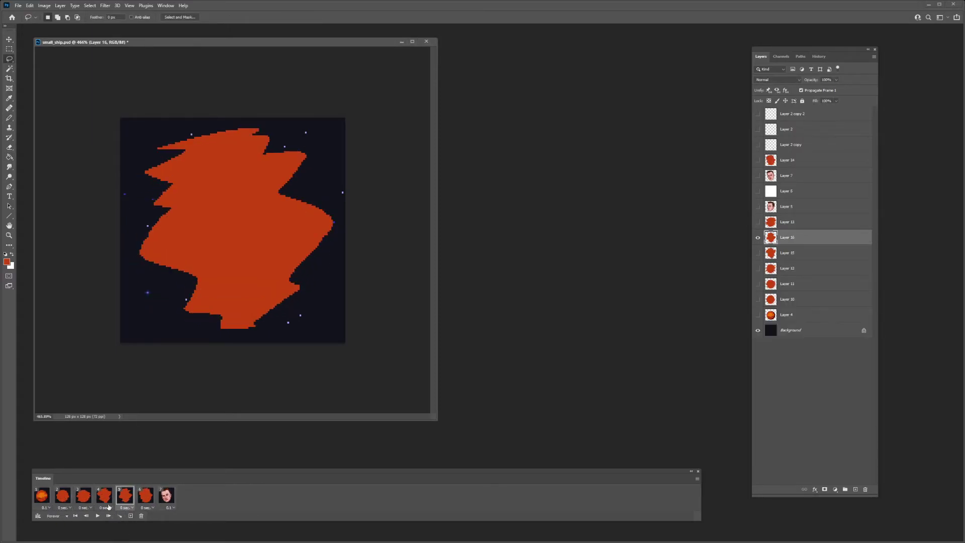
Step: Play back the animation and duplicate the final portrait frame
key("space")
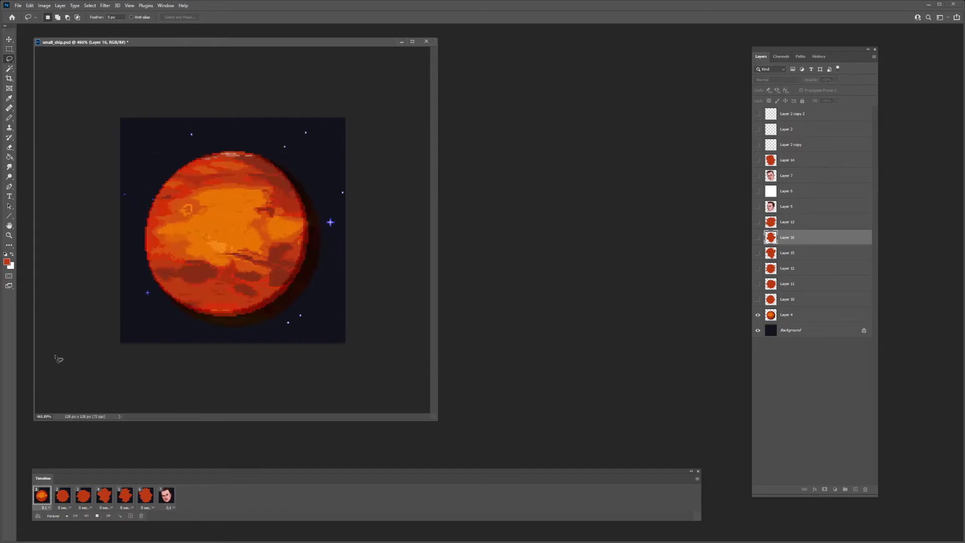
left_click(166, 503)
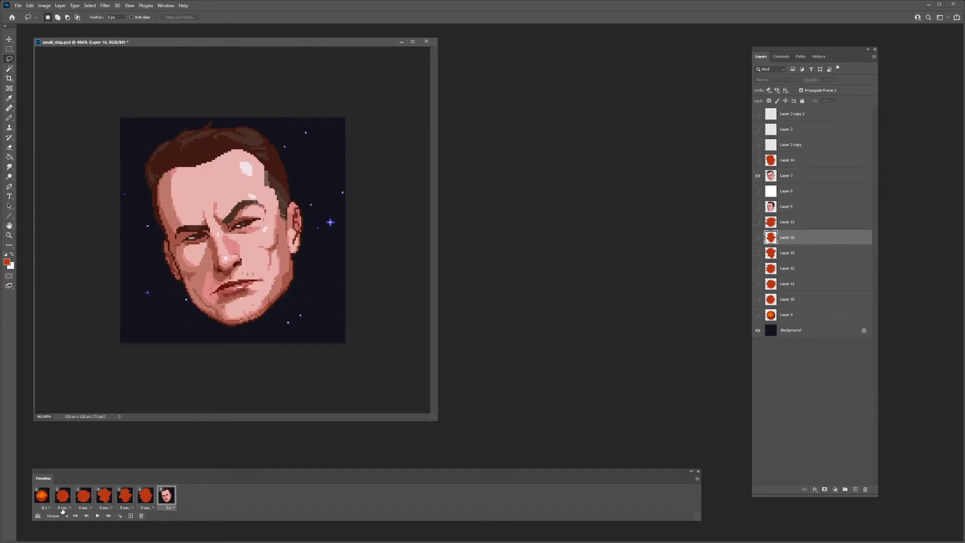
left_click(131, 515)
Step: Duplicate the portrait on Layer 7 and hide the original in frame 7
left_click(804, 175)
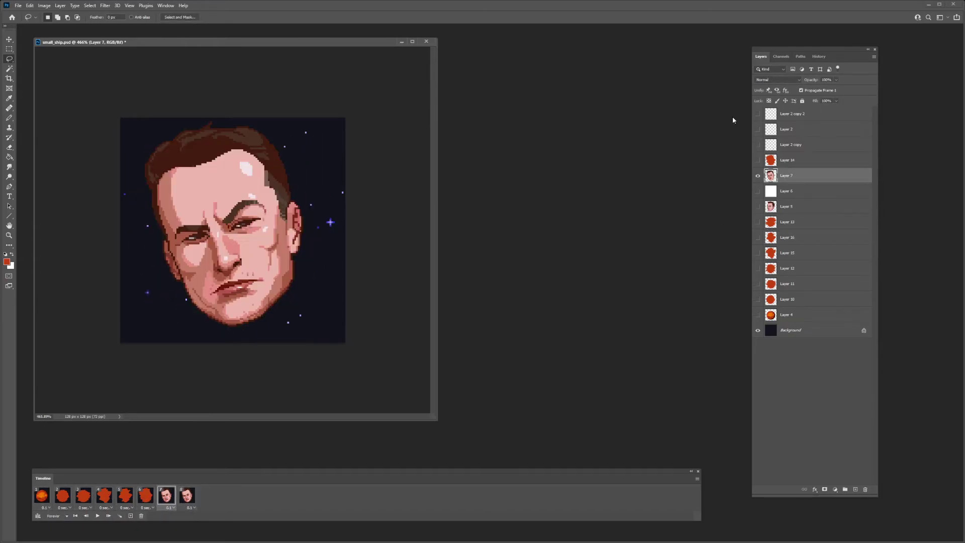
key("v")
key("ctrl+j")
left_click(759, 191)
Step: Try to reshape the portrait copy by its corners with Free Transform and compare frames 7 and 8
key("ctrl+t")
right_click(208, 255)
left_click(210, 294)
left_click_drag(197, 326, 181, 339)
left_click_drag(145, 121, 130, 131)
key("Return")
left_click(186, 501)
left_click(166, 501)
Step: Warp the portrait copy in frame 7 so the facial features and hair shift to the left, and compare frames 7 and 8
key("ctrl+t")
right_click(221, 274)
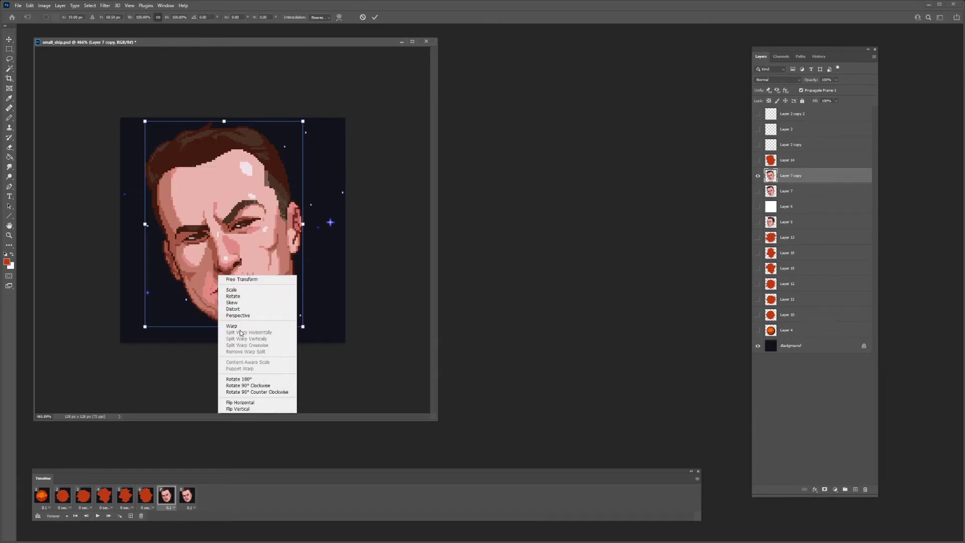
left_click(237, 326)
left_click_drag(249, 328, 241, 330)
left_click_drag(145, 327, 151, 325)
left_click_drag(267, 200, 256, 201)
left_click_drag(222, 267, 206, 269)
left_click(213, 269, "alt")
left_click(179, 200, "alt")
left_click_drag(179, 200, 167, 200)
left_click_drag(216, 198, 206, 197)
left_click_drag(222, 328, 214, 328)
left_click_drag(304, 121, 300, 117)
left_click_drag(144, 121, 143, 130)
left_click_drag(183, 121, 176, 125)
left_click_drag(145, 198, 144, 199)
key("Return")
left_click(186, 502)
left_click(168, 503)
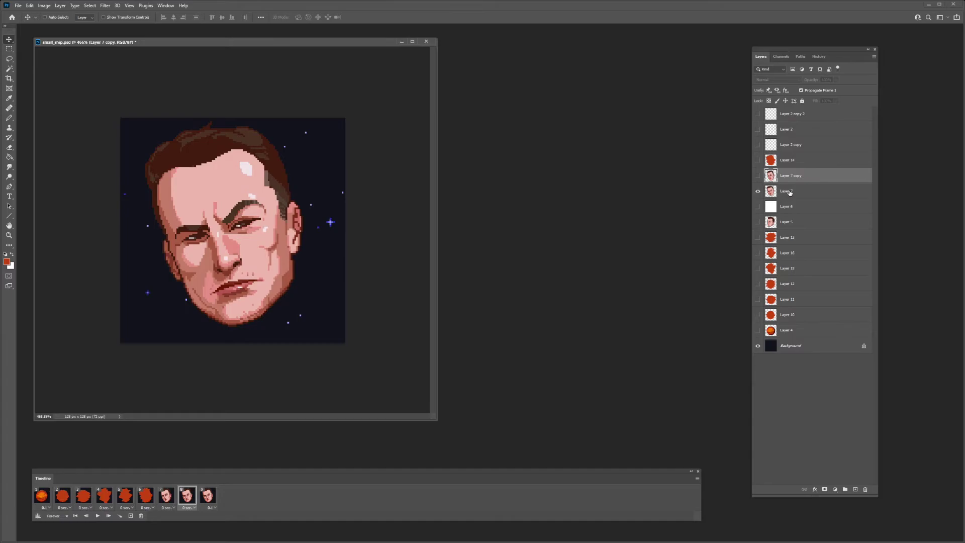
Step: Set the delay of frame 8 to 0.1 seconds and play the animation to check the timing
left_click(790, 192)
key("space")
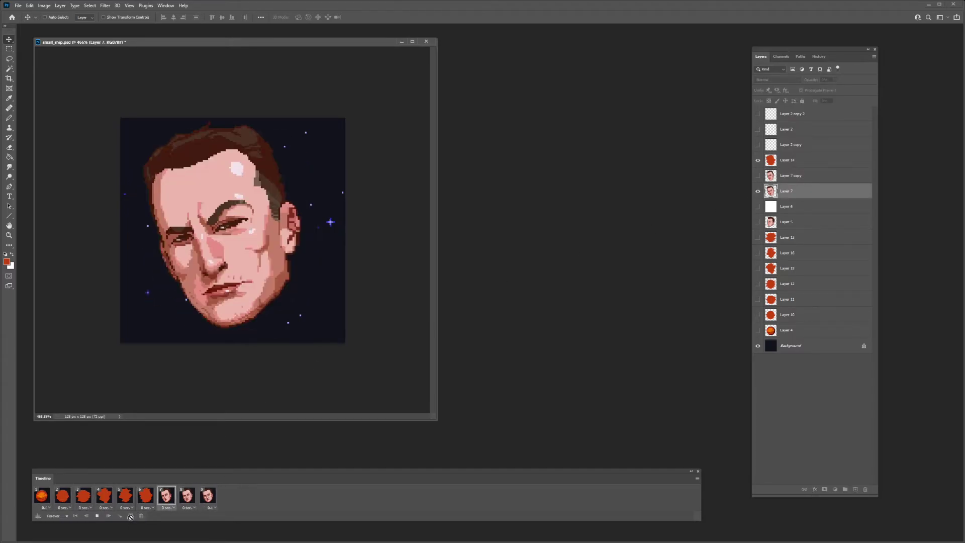
left_click(176, 495)
left_click(193, 498)
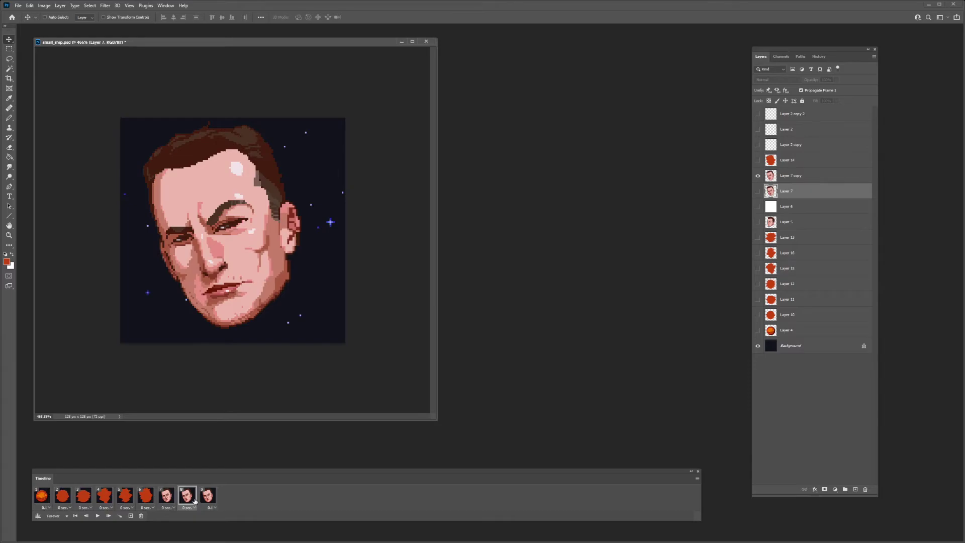
left_click(193, 508)
left_click(201, 440)
key("space")
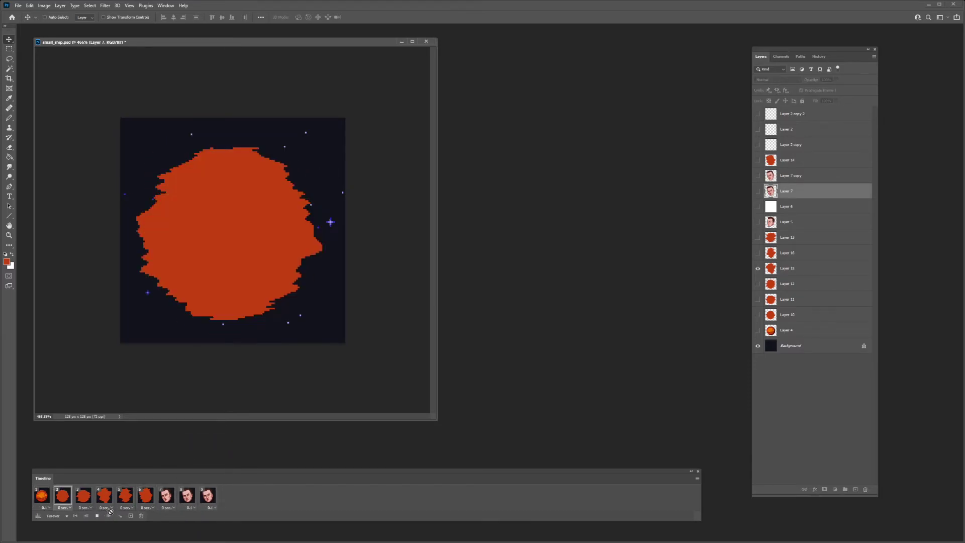
key("space")
Step: Compare the portrait poses in frames 7, 8 and 9 by switching between them
left_click(167, 495)
left_click(189, 496)
left_click(206, 498)
left_click(167, 497)
left_click(187, 496)
left_click(208, 497)
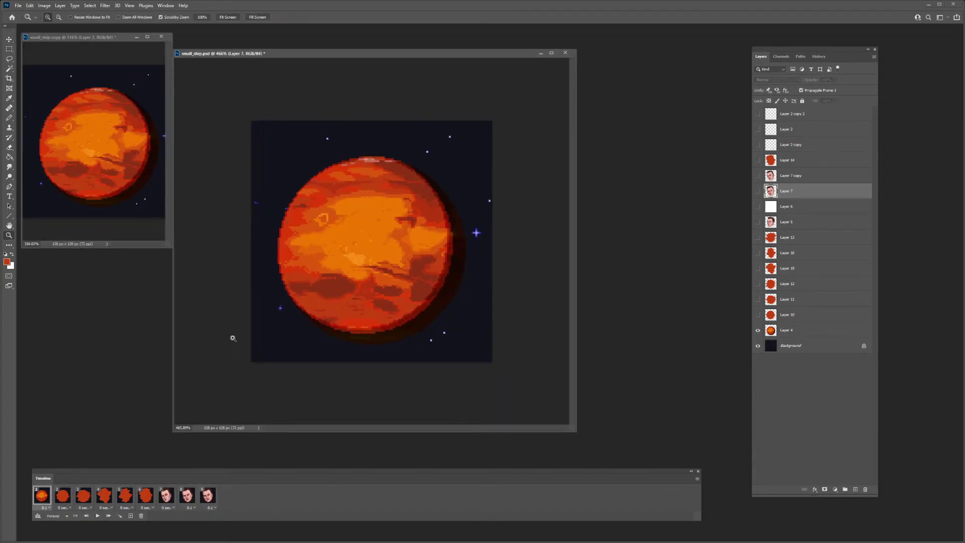
Step: In frame 2, lasso jagged shadow areas along the lower and right edge of Layer 10's planet shape and fill them
left_click(62, 496)
left_click(787, 314)
mouse_move(307, 314)
left_mouse_down()
mouse_move(427, 302)
mouse_move(289, 356)
mouse_move(308, 315)
left_mouse_up()
key("g")
left_click(433, 302)
mouse_move(303, 311)
left_mouse_down()
mouse_move(371, 324)
mouse_move(423, 191)
mouse_move(253, 354)
left_mouse_up()
left_click(424, 263)
Step: Lasso jagged horizontal bands across the middle and upper part of the Layer 10 planet and fill them with a shading color
mouse_move(279, 280)
left_mouse_down()
mouse_move(340, 292)
mouse_move(275, 282)
left_mouse_up()
left_click_drag(400, 242, 473, 244)
key("g")
left_click(422, 242)
left_click_drag(255, 219, 318, 206)
left_click(302, 207)
Step: Sample a color from the lower edge of the reference planet and fill jagged lassoed bands across the Layer 10 planet
left_click(101, 194, "alt")
left_click_drag(428, 274, 278, 283)
key("g")
left_click(388, 285)
left_click(402, 201)
mouse_move(417, 174)
left_mouse_down()
mouse_move(336, 191)
mouse_move(291, 187)
left_mouse_up()
left_click(302, 197)
Step: Add another color sampled from the reference planet and fill a jagged lassoed area in the Layer 10 planet's center with orange
key("b")
left_click(147, 154, "alt")
key("l")
key("g")
left_click(320, 196)
left_click_drag(424, 229, 347, 194)
left_click(370, 229)
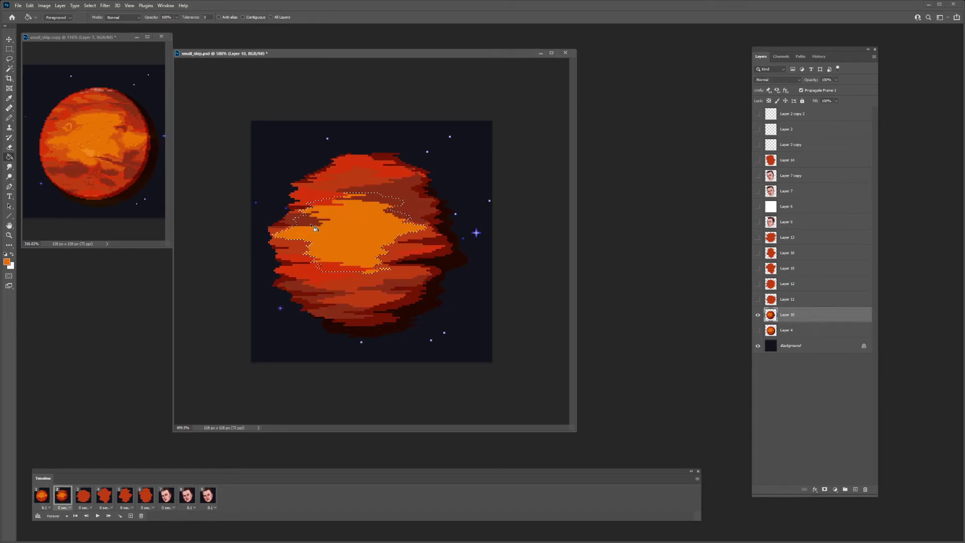
Step: Sample a color near the reference planet's bottom, fill a lassoed band below the orange center and deselect
left_click(117, 192, "alt")
left_click_drag(322, 264, 397, 268)
key("g")
left_click(373, 265)
key("ctrl+d")
key("b")
Step: Compare frames 1 and 2 and nudge Layer 10 two steps right and two steps down
left_click(43, 496)
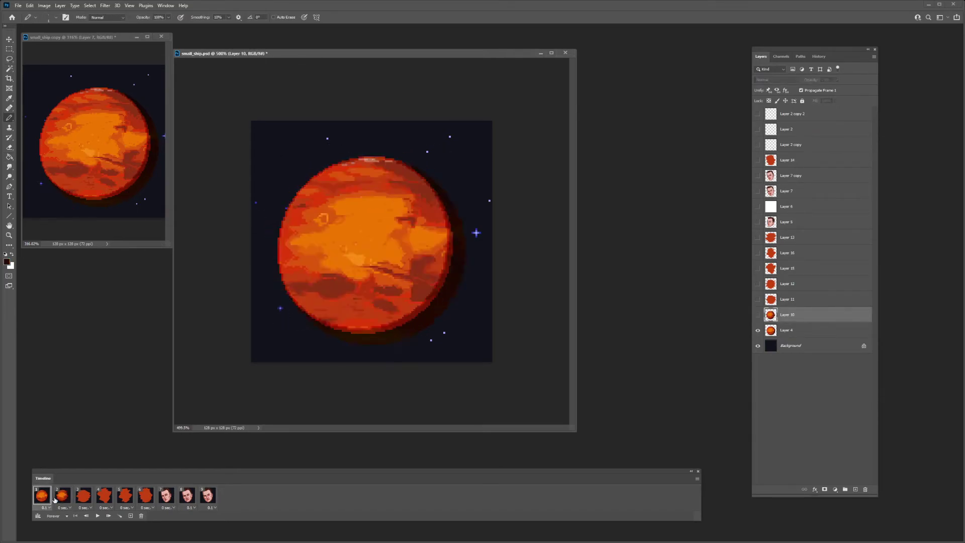
left_click(61, 498)
key("v")
key("Right")
key("Right")
key("Down")
key("Down")
Step: Draw thin horizontal streaks across the upper edge of the Layer 10 planet's orange center, using colors sampled from the planet
left_click(119, 245)
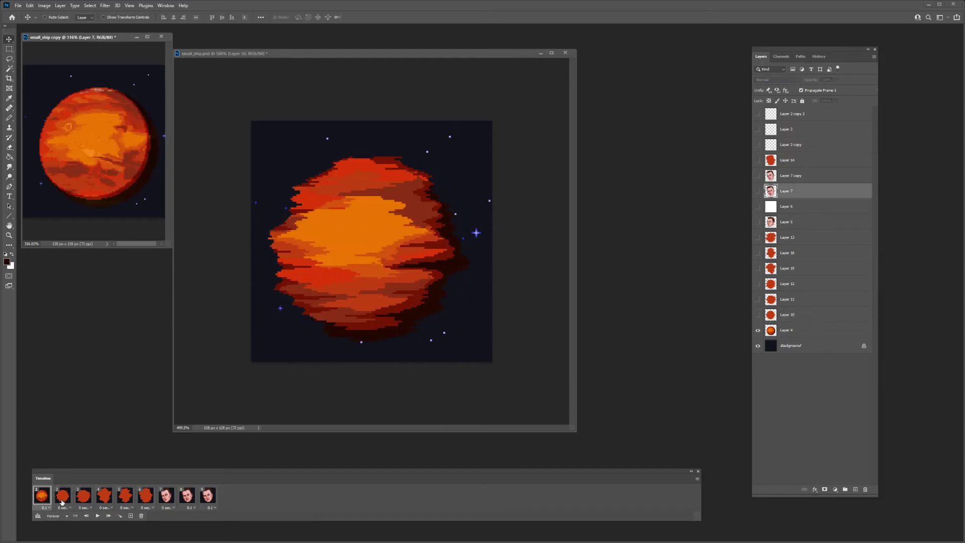
left_click(369, 271)
key("b")
left_click(348, 203, "alt")
left_click_drag(347, 207, 362, 206)
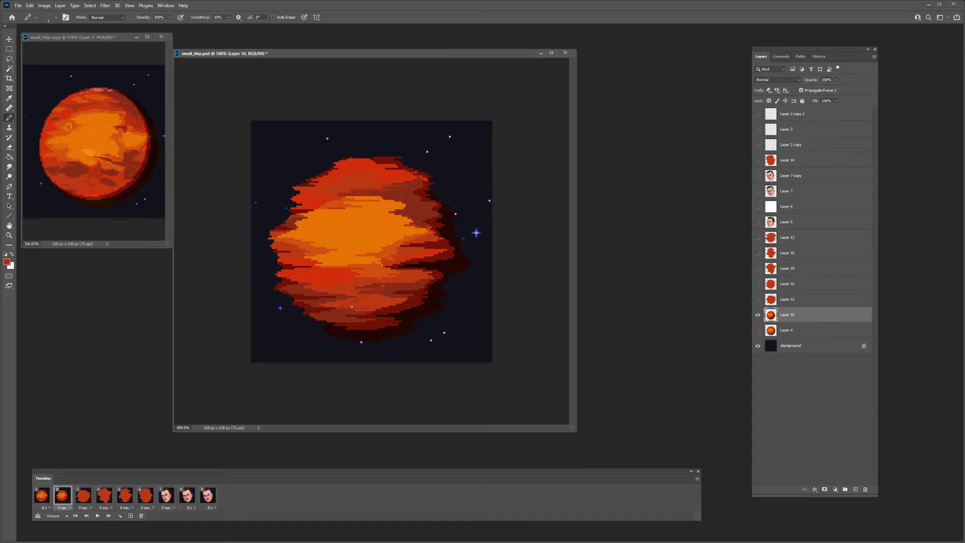
left_click(429, 274, "alt")
left_click_drag(385, 213, 410, 216)
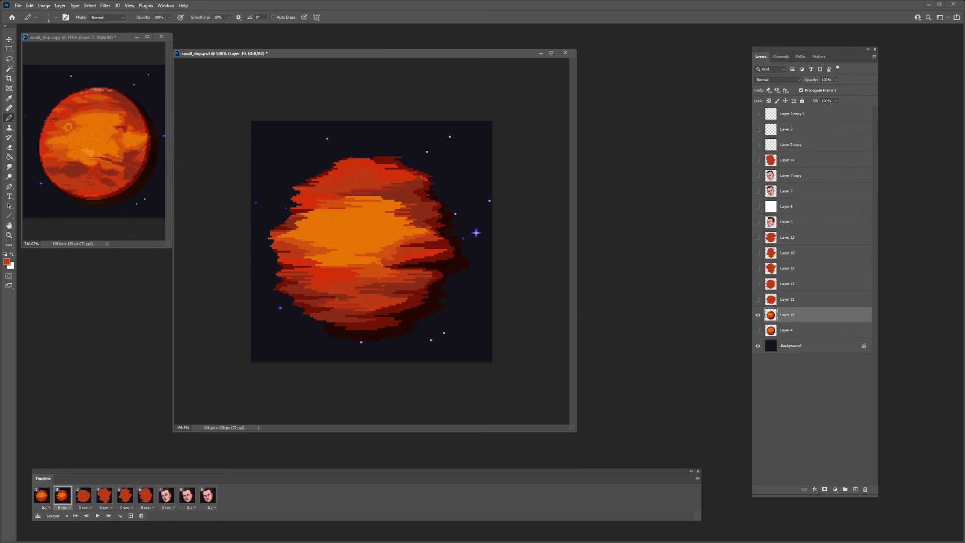
Step: Sample the dark shadow color from frame 2 and fill a jagged lassoed shadow along Layer 11's lower edge in frame 3
left_click(83, 496)
left_click(63, 496)
left_click(403, 325, "alt")
left_click(84, 496)
left_click(787, 300)
key("l")
left_click_drag(277, 308, 396, 333)
key("alt+BackSpace")
key("ctrl+d")
Step: Lasso another jagged strip at the lower left edge of the Layer 11 shape and fill it with the shadow color
key("b")
key("l")
mouse_move(289, 302)
left_mouse_down()
mouse_move(444, 258)
mouse_move(285, 308)
left_mouse_up()
key("alt+BackSpace")
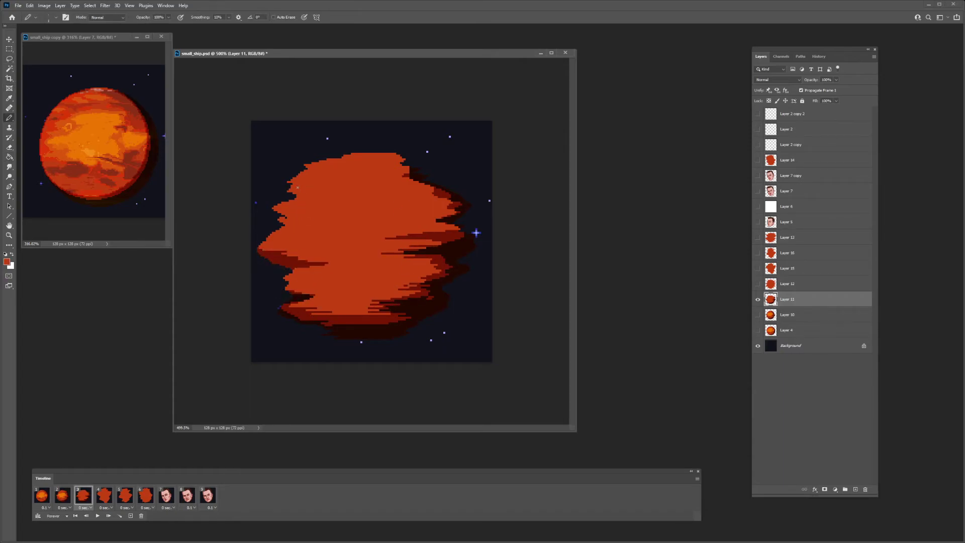
Step: Sample a brownish red from frame 2 and fill jagged lassoed bands across the Layer 11 shape in frame 3
key("comma")
left_click(311, 271, "alt")
key("period")
key("l")
mouse_move(297, 272)
left_mouse_down()
mouse_move(366, 288)
mouse_move(301, 267)
left_mouse_up()
left_click_drag(312, 190, 322, 195)
key("alt+BackSpace")
key("ctrl+d")
key("b")
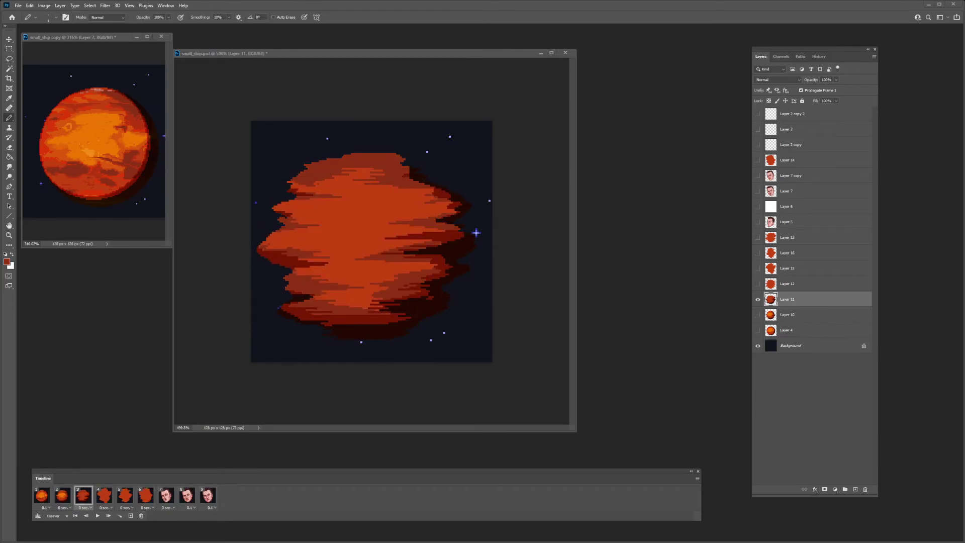
Step: Sample a red from frame 2 and fill a jagged lassoed strip in the lower middle of Layer 11's shape in frame 3
left_click_drag(365, 322, 394, 322)
key("comma")
left_click(336, 288, "alt")
key("period")
key("l")
left_click_drag(345, 296, 381, 296)
key("g")
left_click(356, 296)
key("ctrl+d")
Step: Sample an orange from frame 2 and fill a jagged lassoed area across the upper left and center of Layer 11 in frame 3
left_click(62, 495)
left_click(308, 227, "alt")
left_click(84, 495)
key("l")
left_click_drag(295, 206, 345, 264)
key("g")
left_click(352, 216)
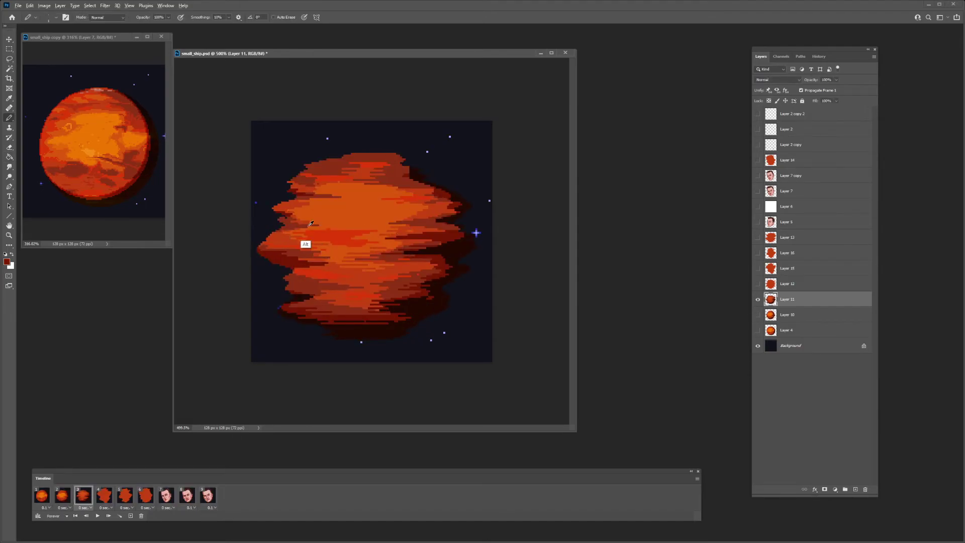
Step: Sample orange from the reference planet and fill a jagged lassoed highlight in the center of Layer 11's shape
left_click(108, 139, "alt")
key("l")
mouse_move(316, 197)
left_mouse_down()
mouse_move(405, 211)
mouse_move(352, 239)
left_mouse_up()
key("g")
left_click(368, 234)
key("ctrl+d")
key("b")
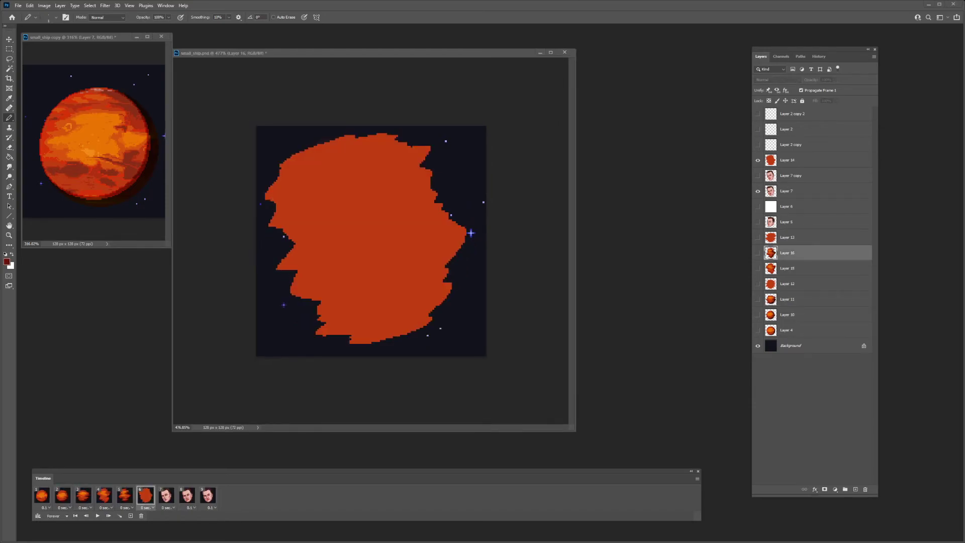
Step: Lasso jagged shadows along the right and lower left edges of the Layer 14 shape in frame 6 and fill them with dark color
left_click(124, 496)
left_click(146, 495)
left_click(125, 495)
key("b")
left_click(146, 496)
left_click(73, 38)
left_click(166, 496)
mouse_move(325, 325)
left_mouse_down()
mouse_move(366, 330)
mouse_move(433, 125)
left_mouse_up()
left_click_drag(316, 347, 237, 226)
key("alt+shift+BackSpace")
key("ctrl+d")
key("b")
Step: Fill jagged lassoed shading patches at the left edge and across the upper part of the Layer 14 shape in frame 6
left_click(130, 497)
left_click(143, 498)
key("l")
mouse_move(280, 178)
left_mouse_down()
mouse_move(335, 170)
mouse_move(410, 293)
mouse_move(287, 199)
left_mouse_up()
key("alt+BackSpace")
key("ctrl+d")
mouse_move(363, 159)
left_mouse_down()
mouse_move(373, 163)
mouse_move(363, 274)
mouse_move(305, 178)
left_mouse_up()
key("g")
key("b")
Step: Compare with frame 5 and fill a jagged lassoed patch in the upper middle of the Layer 14 shape in frame 6
left_click(126, 497)
left_click(146, 497)
key("l")
mouse_move(382, 195)
left_mouse_down()
mouse_move(417, 195)
mouse_move(381, 195)
left_mouse_up()
key("g")
left_click(374, 210)
Step: Fill further jagged lassoed bands across the lower part, lower right edge and upper area of the Layer 14 shape
key("l")
left_click_drag(388, 273, 327, 289)
key("g")
left_click(354, 295)
left_click_drag(366, 319, 444, 280)
key("l")
left_click_drag(371, 178, 369, 176)
key("g")
key("b")
Step: Sample orange from frame 5 and fill a jagged lassoed strip down the middle of the Layer 14 shape in frame 6
left_click(126, 497)
left_click(379, 291, "alt")
left_click(146, 496)
left_click(126, 497)
left_click(364, 291, "alt")
left_click(146, 497)
key("l")
left_click_drag(354, 218, 364, 274)
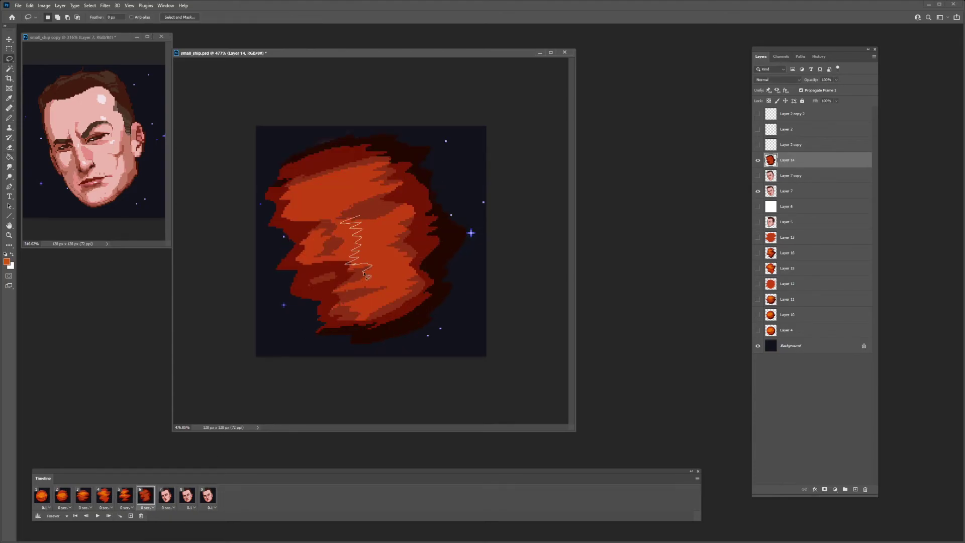
key("g")
Step: Compare with frame 5 and add a bright orange highlight to the upper left of the Layer 14 shape in frame 6
key("b")
left_click(126, 497)
left_click(146, 496)
mouse_move(309, 201)
left_mouse_down()
mouse_move(361, 181)
mouse_move(322, 216)
left_mouse_up()
Step: Roughen the edges of the Layer 14 shape with thin erased gaps and pencil streaks in colors sampled from the shape
key("e")
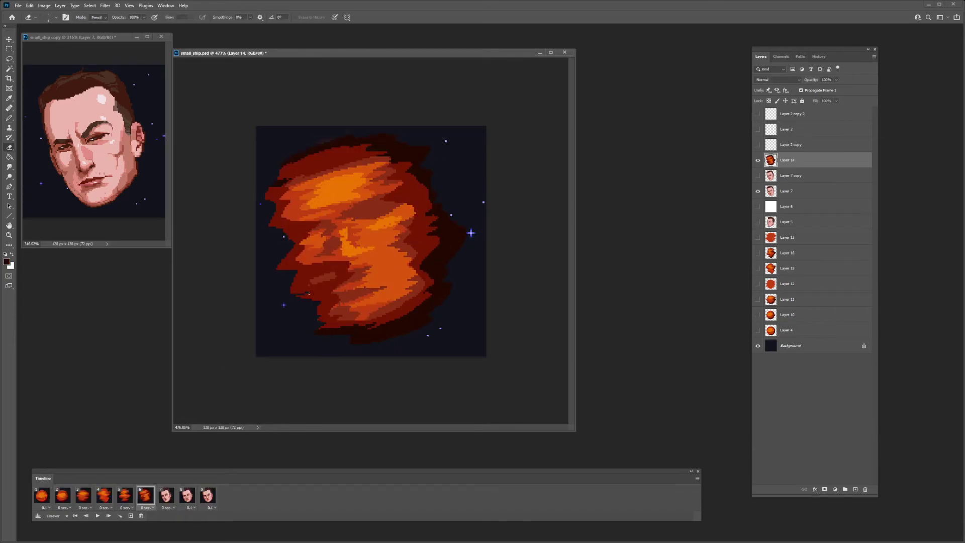
left_click(283, 264)
key("b")
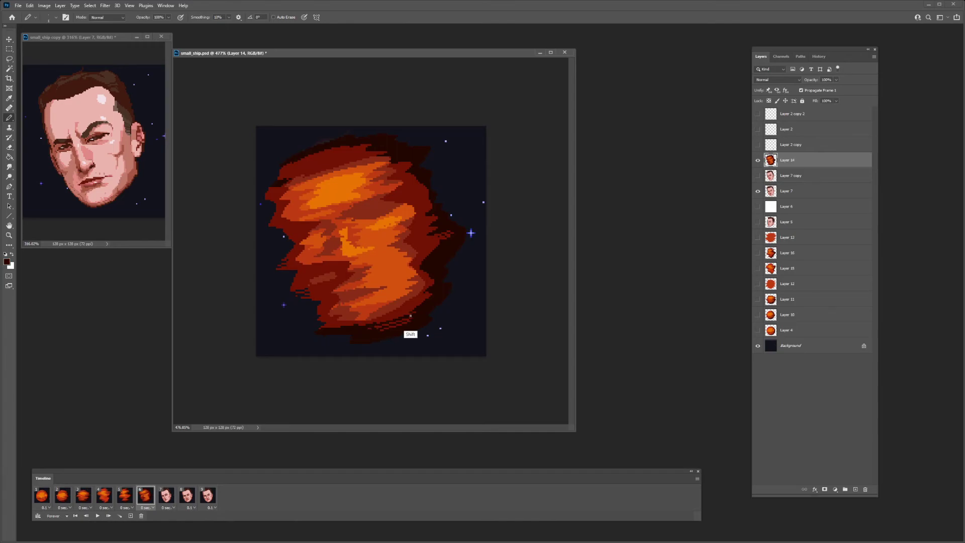
left_click(276, 187, "alt")
key("e")
key("b")
left_click(369, 275, "alt")
Step: Move the Layer 14 shape slightly down and to the left, and play the animation to check the morph
key("v")
left_click_drag(387, 274, 381, 281)
left_click(188, 497)
left_click(125, 498)
left_click(146, 498)
left_click(126, 498)
left_click(98, 515)
left_click(148, 499)
Step: Duplicate frame 7, and in frame 7 duplicate the Layer 7 copy face layer and hide the original Layer 7
key("g")
left_click(164, 498)
left_click(130, 516)
left_click(167, 498)
left_click(791, 176)
key("ctrl+j")
left_click(758, 191)
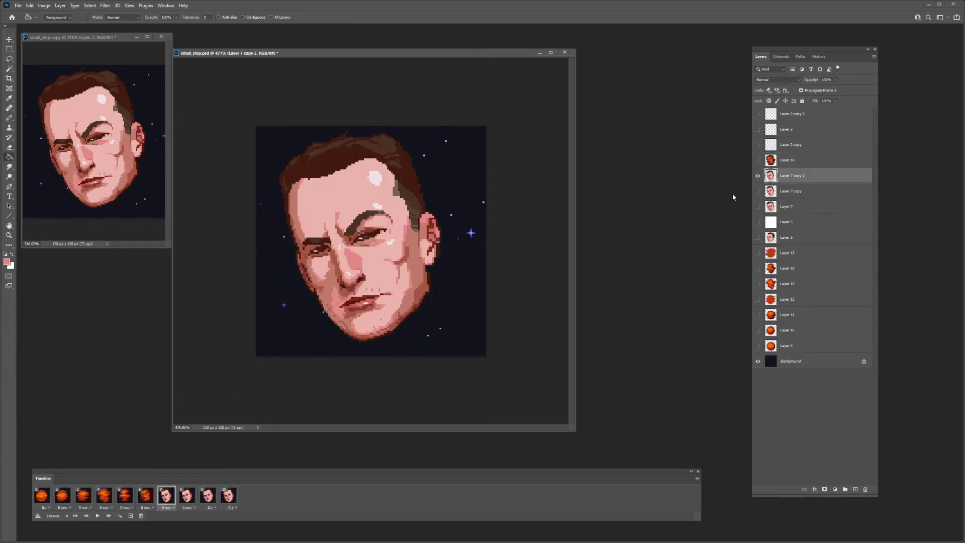
key("ctrl+t")
right_click(345, 267)
left_click(365, 315)
mouse_move(280, 342)
left_mouse_down()
mouse_move(254, 358)
mouse_move(290, 340)
left_mouse_up()
left_click_drag(410, 244, 301, 230)
Step: Show the translucent white Layer 6 above Layer 7 copy 2 in frame 7 and add a new layer on top for tracing
left_click(164, 501)
left_click_drag(786, 222, 787, 168)
left_click(758, 176)
left_click(855, 489)
scroll(360, 201, "up", 1)
Step: Trace the face's outline in black on Layer 17, with a jagged, stretched brow and nose on the left side
key("b")
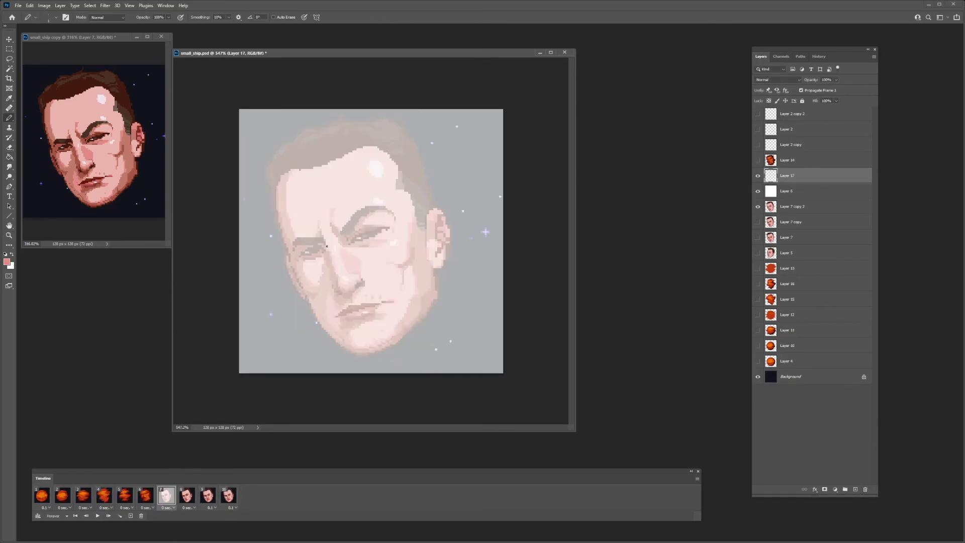
mouse_move(355, 355)
left_mouse_down()
mouse_move(445, 218)
mouse_move(345, 122)
mouse_move(285, 249)
left_mouse_up()
left_click_drag(283, 251, 290, 272)
key("e")
mouse_move(321, 321)
left_mouse_down()
mouse_move(373, 305)
mouse_move(323, 252)
left_mouse_up()
key("b")
mouse_move(318, 255)
left_mouse_down()
mouse_move(331, 296)
mouse_move(343, 288)
left_mouse_up()
Step: Clean up the nose lines on Layer 17 and draw the eyes and eyebrows in black
key("e")
left_click_drag(324, 237, 289, 262)
key("b")
left_click_drag(340, 245, 364, 230)
left_click_drag(316, 255, 286, 247)
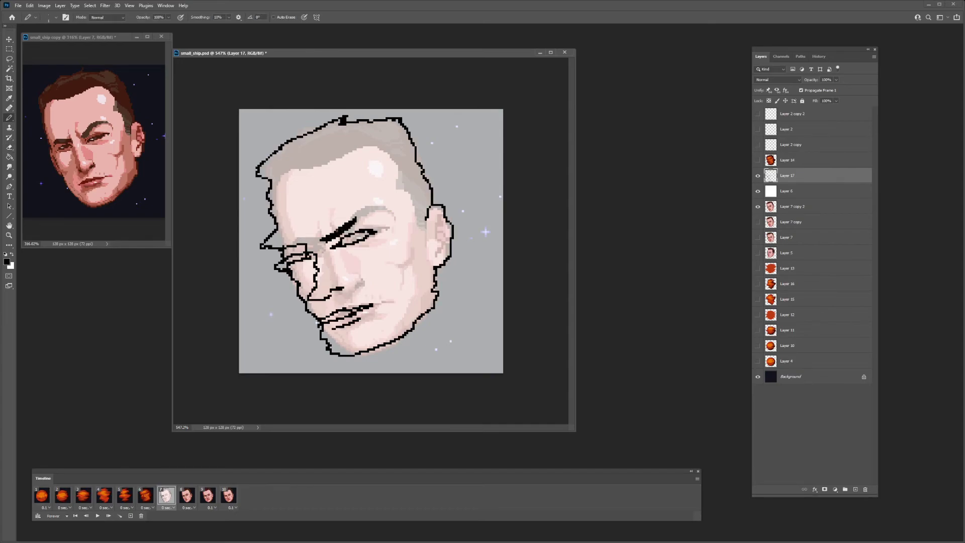
Step: Draw the hairline, ear and right jaw contour in black on Layer 17, comparing with frame 8
left_click_drag(404, 224, 431, 205)
key("e")
left_click_drag(427, 219, 437, 269)
key("b")
mouse_move(433, 205)
left_mouse_down()
mouse_move(438, 269)
mouse_move(423, 270)
left_mouse_up()
left_click_drag(432, 276, 435, 300)
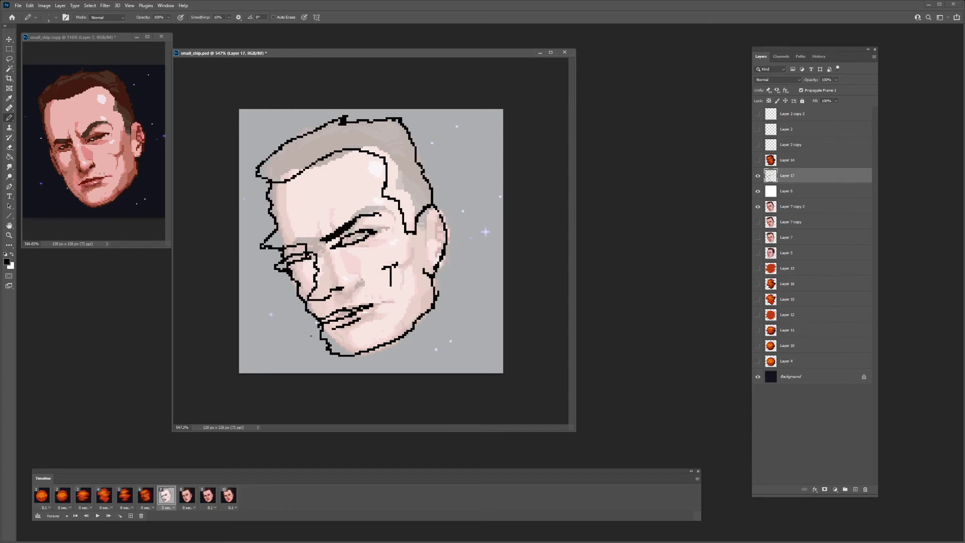
left_click(191, 498)
left_click(167, 496)
key("e")
key("b")
Step: Hide Layer 6 and fill Layer 17's skin, hair, eyes and mouth with colors sampled from the portrait
left_click(758, 191)
left_click(398, 295, "alt")
key("g")
left_click(315, 221)
left_click(336, 147, "alt")
left_click(336, 147)
left_click(360, 237, "alt")
left_click(358, 238)
left_click(344, 315, "alt")
left_click(344, 315)
Step: Toggle the visibility of Layer 7 copy 2 and play the animation to check the traced face in frame 7
key("b")
left_click(758, 207)
left_click(97, 516)
left_click(167, 498)
key("ctrl+t")
left_click_drag(460, 362, 518, 238)
key("Escape")
Step: Replay the animation to review the transition from the jagged planet through frame 7 to the portrait
left_click(97, 516)
left_click(167, 497)
left_click(97, 516)
left_click(168, 496)
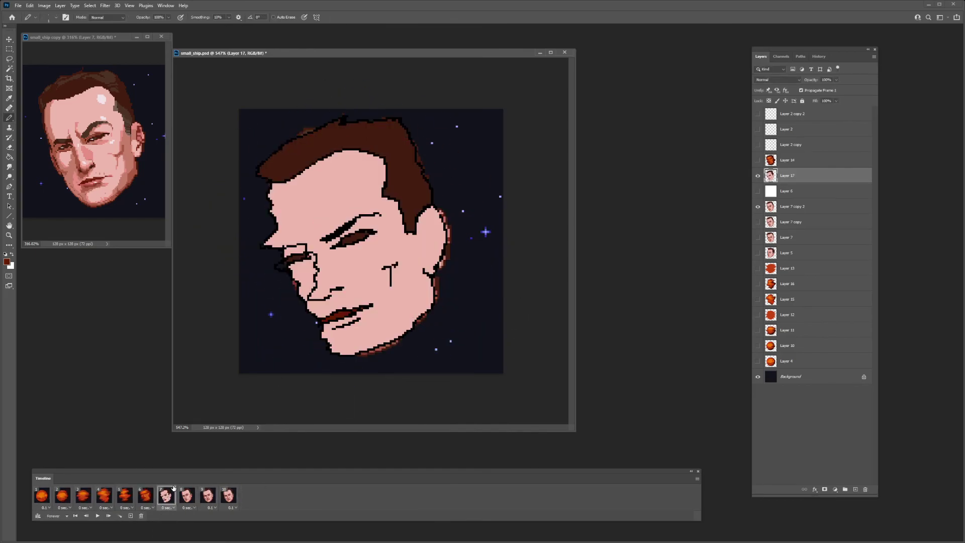
key("space")
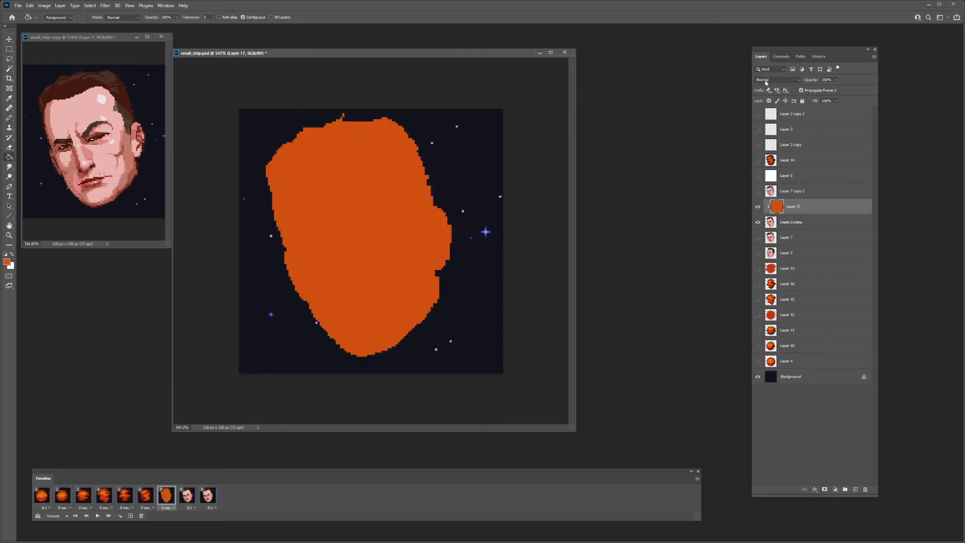
Step: Try a different blending mode on the orange Layer 17 clipped to Layer 7 copy, and undo the latest changes
left_click(767, 80)
left_click(767, 198)
left_click(792, 222)
left_click(146, 495)
left_click(167, 496)
key("ctrl+z")
key("ctrl+z")
key("ctrl+z")
key("ctrl+z")
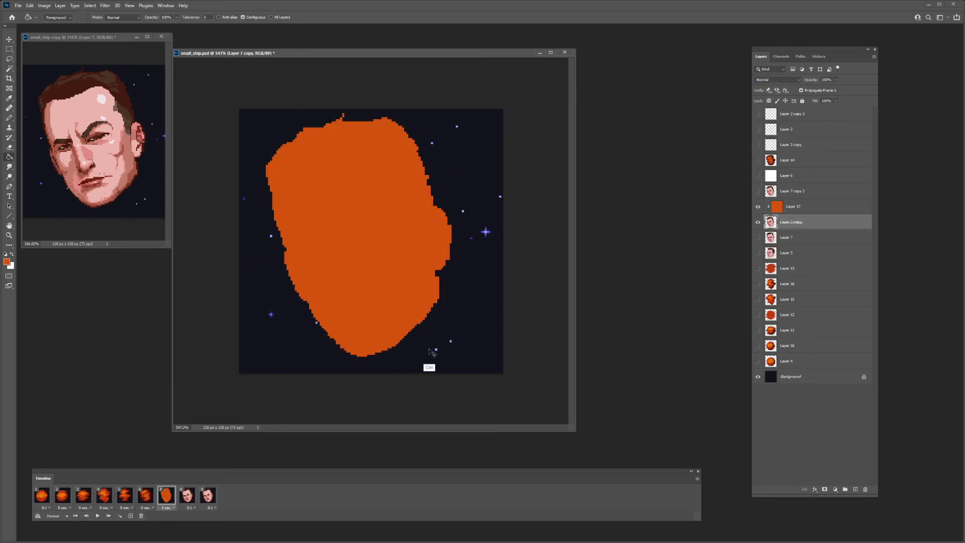
Step: Replay the planet-to-face animation from the first frame, and delete the Background layer and Layer 4
left_click(45, 497)
left_click(97, 516)
left_click(44, 497)
left_click(63, 497)
left_click_drag(792, 361, 865, 489)
left_click_drag(787, 346, 866, 489)
left_click(43, 496)
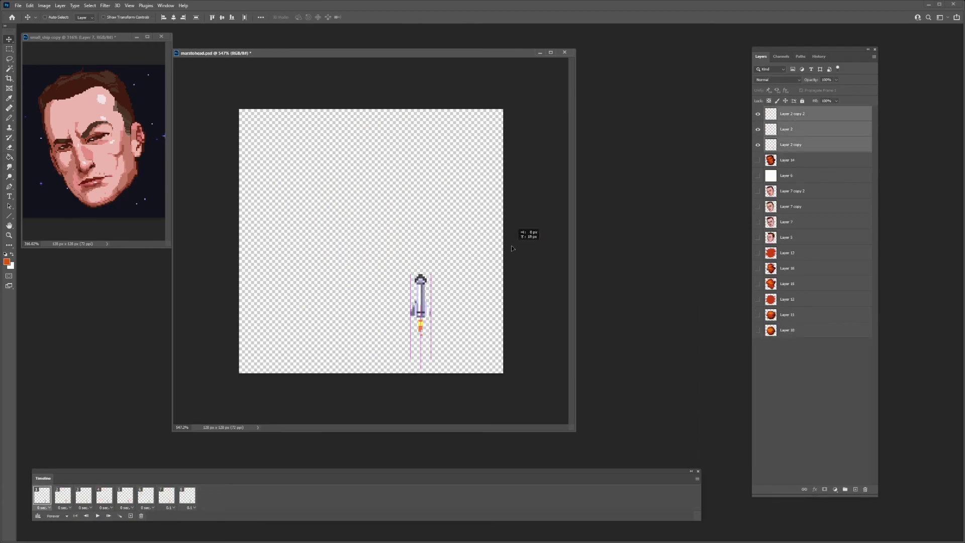
Step: Delete the layers from Layer 14 down to Layer 10, and crop the canvas closely around the rocket
left_click(788, 160)
left_click(789, 331, "shift")
key("Delete")
left_click(800, 116, "shift")
key("c")
left_click_drag(504, 110, 404, 178)
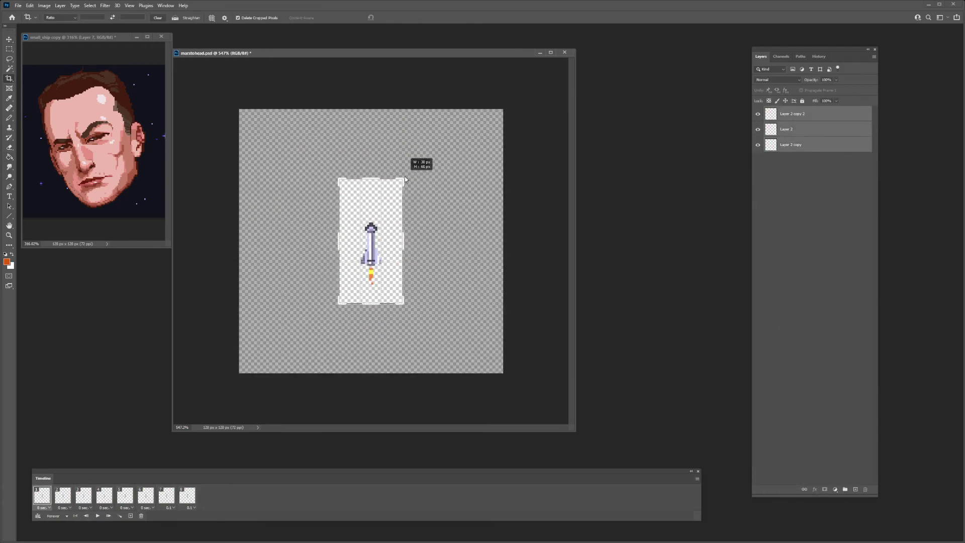
key("Return")
left_click(44, 500, "shift")
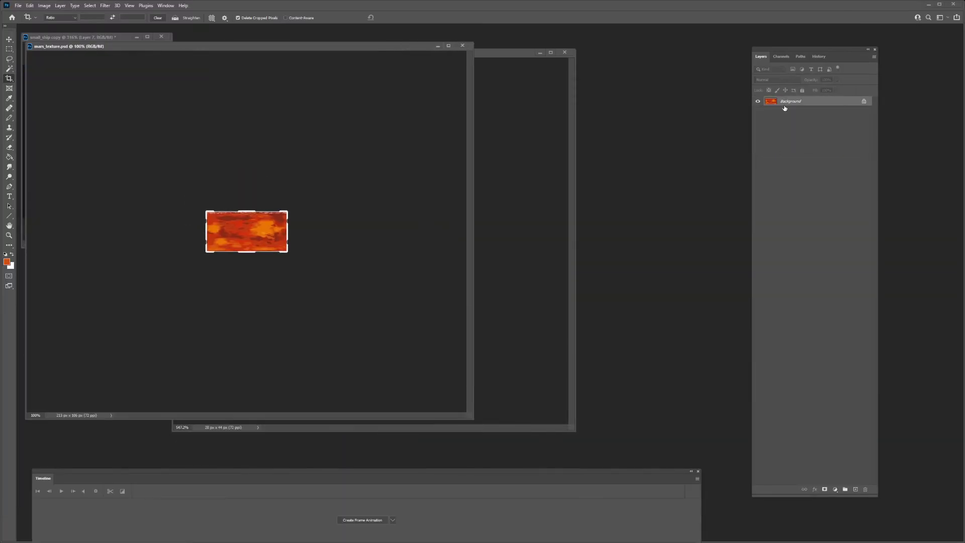
Step: Set up a new document with two copies of the Mars texture and shift the upper copy sideways to work on the seam
key("ctrl+n")
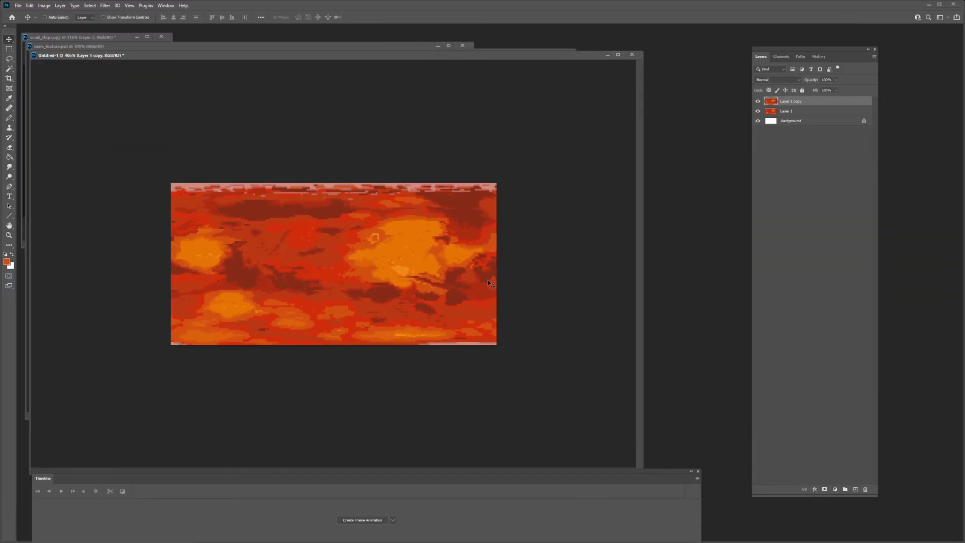
left_click_drag(488, 280, 361, 299)
key("b")
scroll(333, 266, "up", 2)
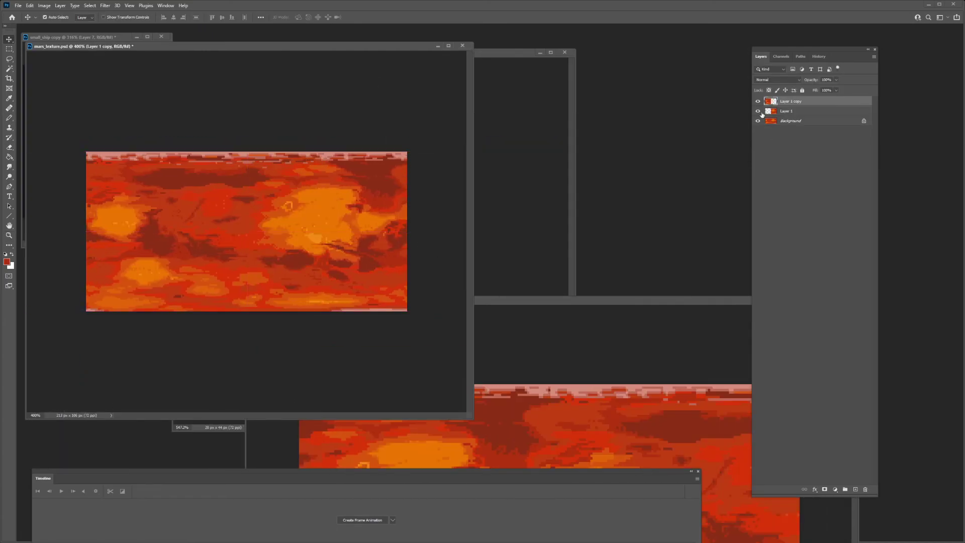
Step: Merge Layer 1 copy and Layer 1 into the background of mars_texture.psd, and save and close the file
key("ctrl+e")
left_click(791, 111)
left_click(787, 102)
key("ctrl+e")
key("ctrl+s")
left_click(462, 45)
Step: Close the untitled Mars texture document without saving it
left_click_drag(578, 300, 263, 165)
left_click(534, 166)
key("n")
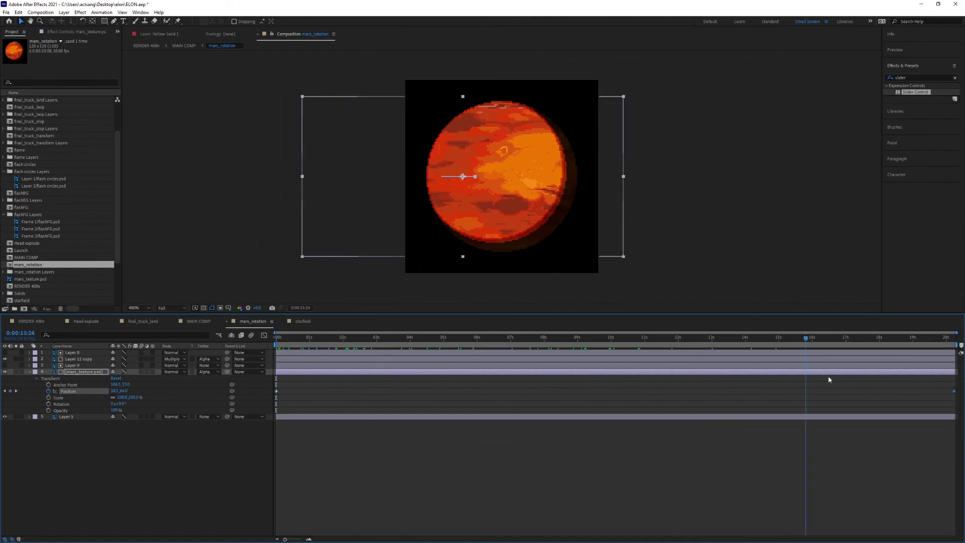
Step: Switch to After Effects, preview the rotating planet in the mars_rotation composition and open its composition settings
key("space")
left_click(40, 12)
left_click(60, 32)
left_click(109, 271)
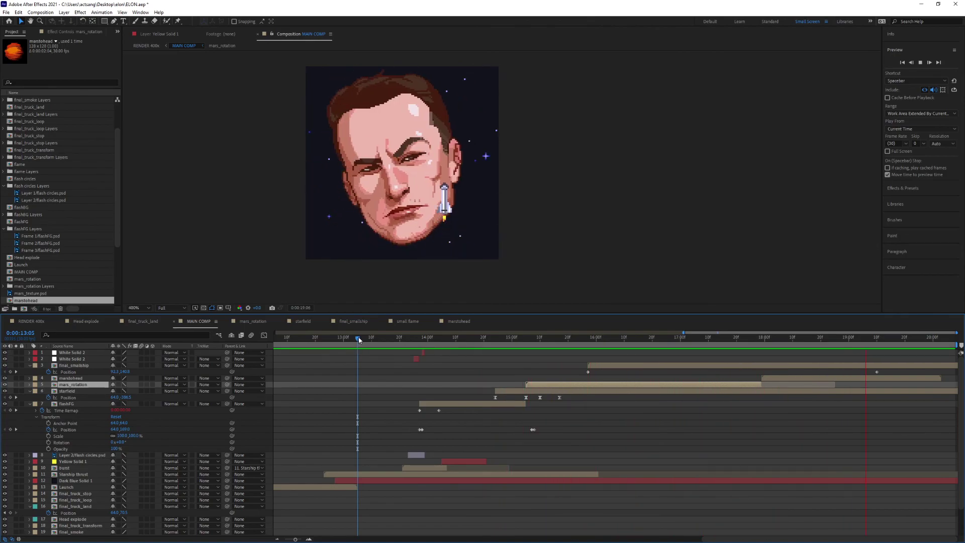
Step: Preview MAIN COMP up to the face with the rocket and set the work area's end at about 0:00:19:10
key("space")
left_click_drag(740, 342, 872, 354)
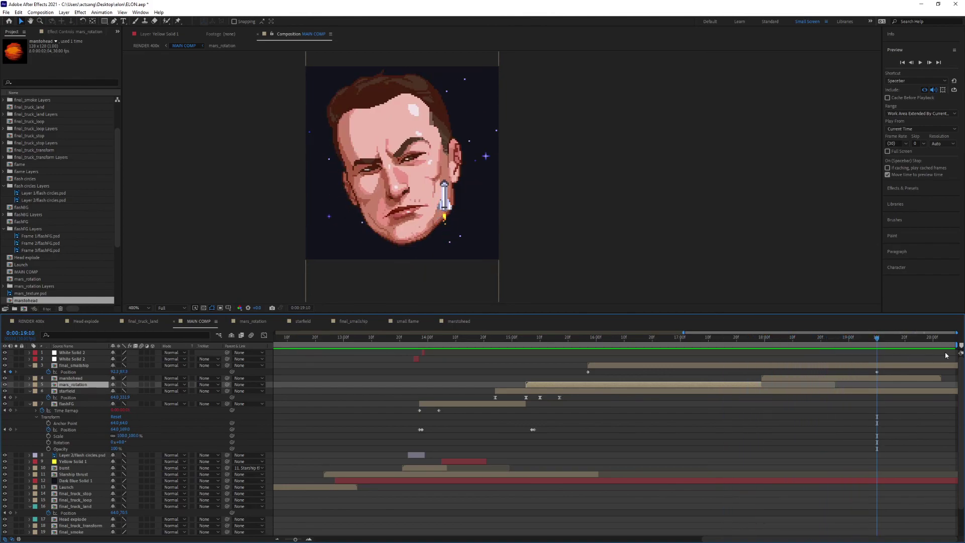
left_click_drag(956, 345, 882, 345)
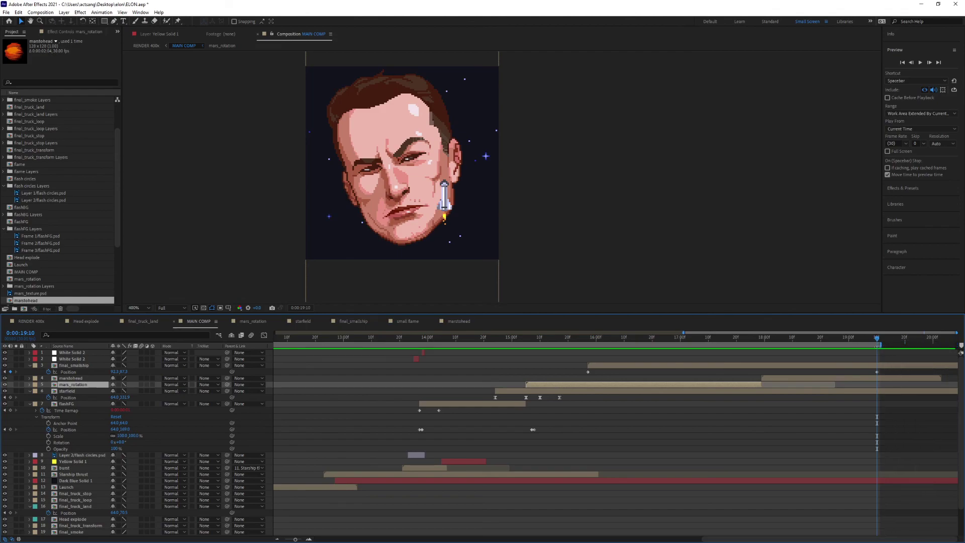
Step: Adjust the end of the RENDER 400x composition's work area to about 0:00:19:07 and trim the composition to it
left_click(35, 323)
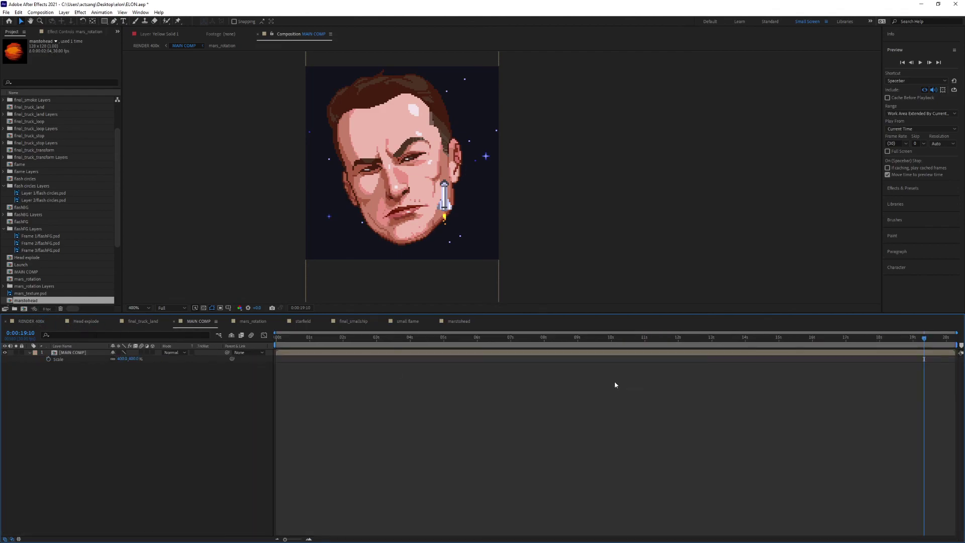
mouse_move(919, 341)
left_mouse_down()
mouse_move(858, 341)
mouse_move(932, 345)
mouse_move(922, 345)
left_mouse_up()
right_click(922, 344)
left_click(928, 366)
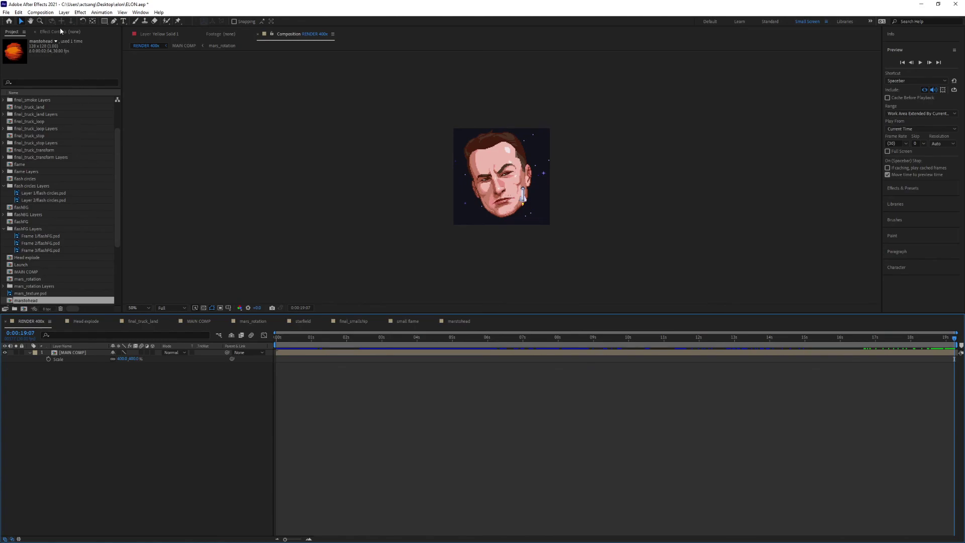
Step: Open the composition commands for RENDER 400x
left_click(40, 14)
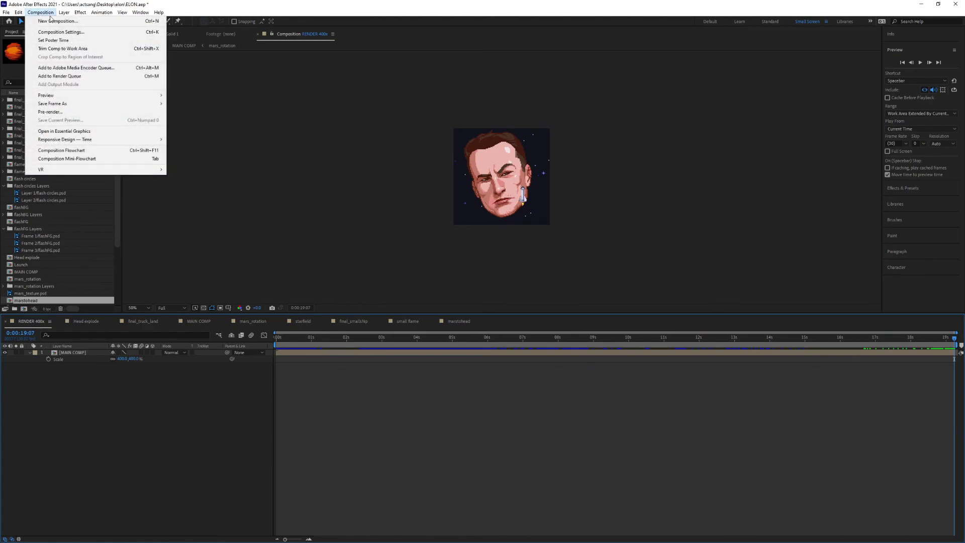